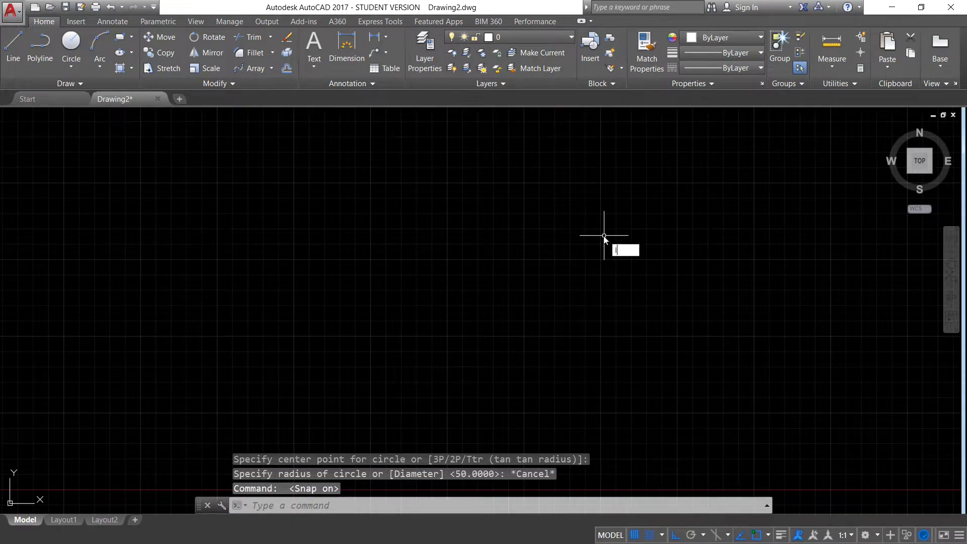
Create a new layer named 'as' in Layer Properties
{"action": "type", "text": "LA"}
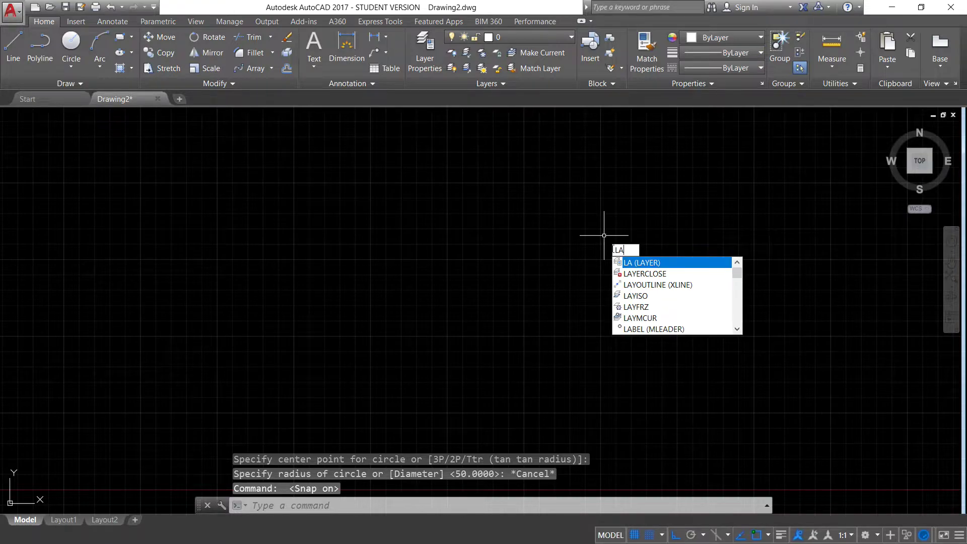
{"action": "key", "text": "Return"}
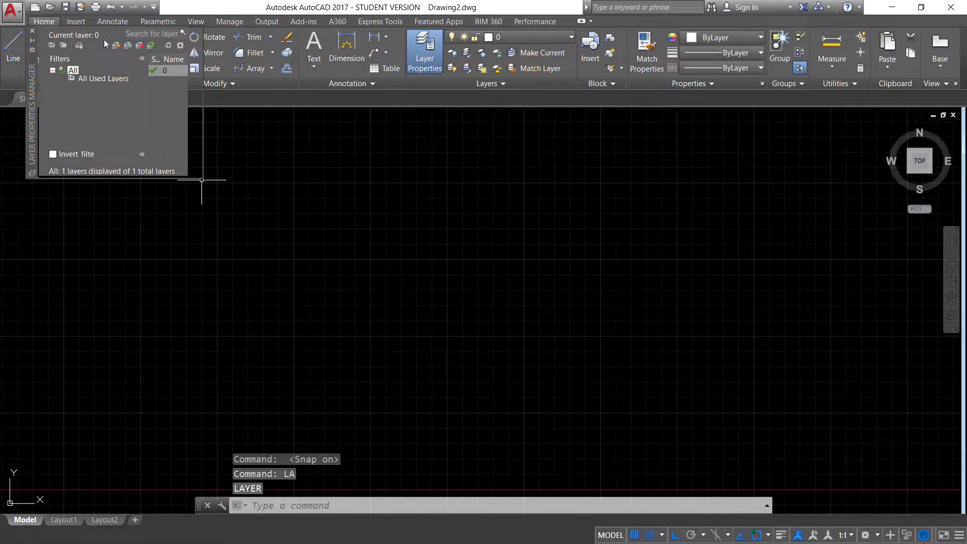
{"action": "left_click", "coordinate": [30, 31]}
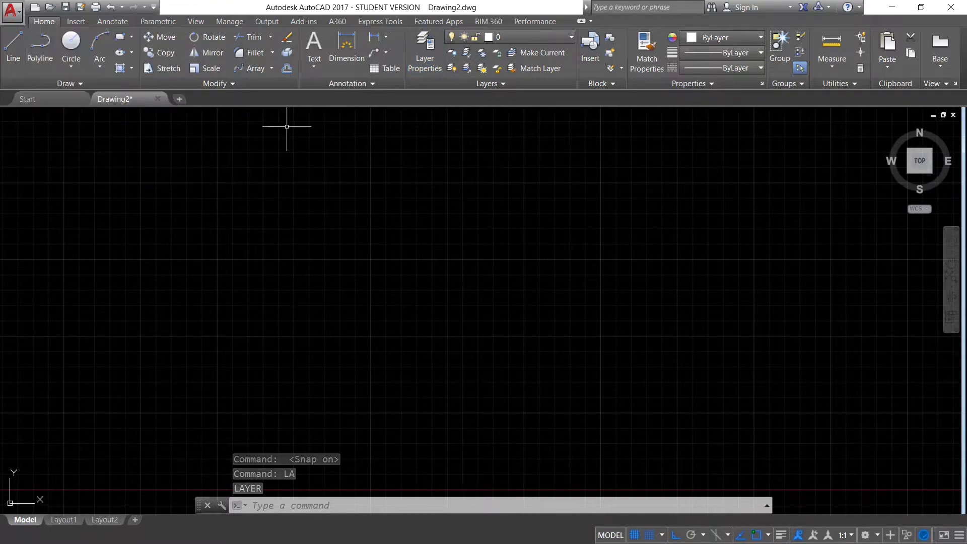
{"action": "type", "text": "LAYER"}
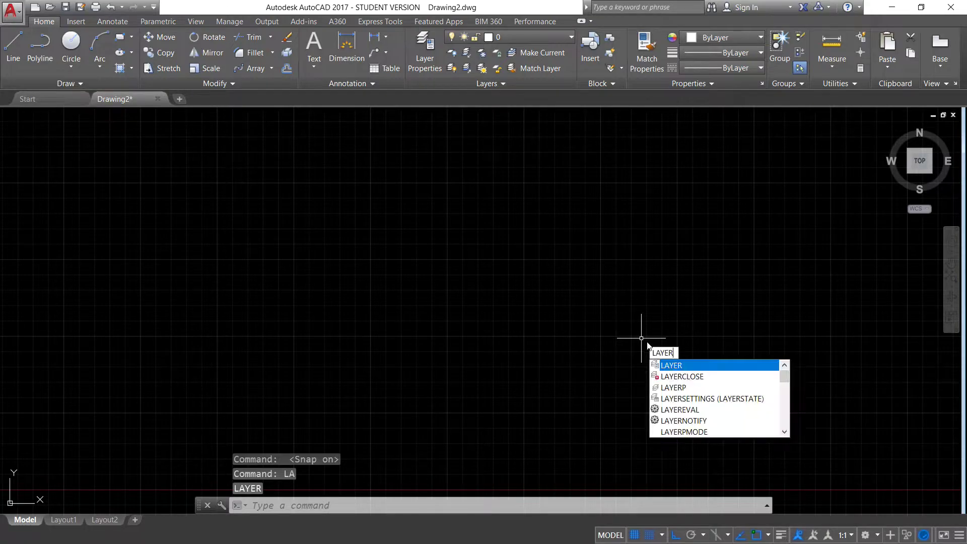
{"action": "key", "text": "Return"}
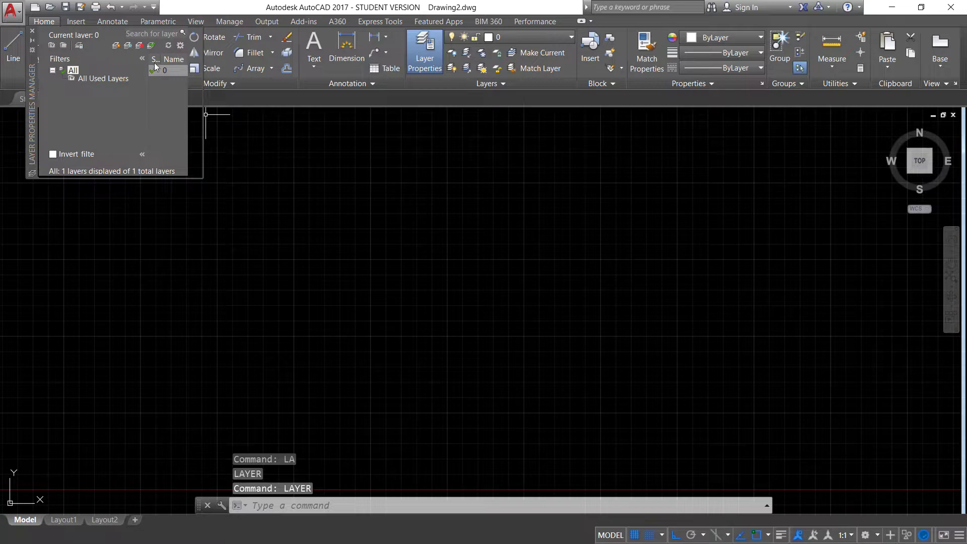
{"action": "left_click", "coordinate": [116, 46]}
{"action": "type", "text": "as"}
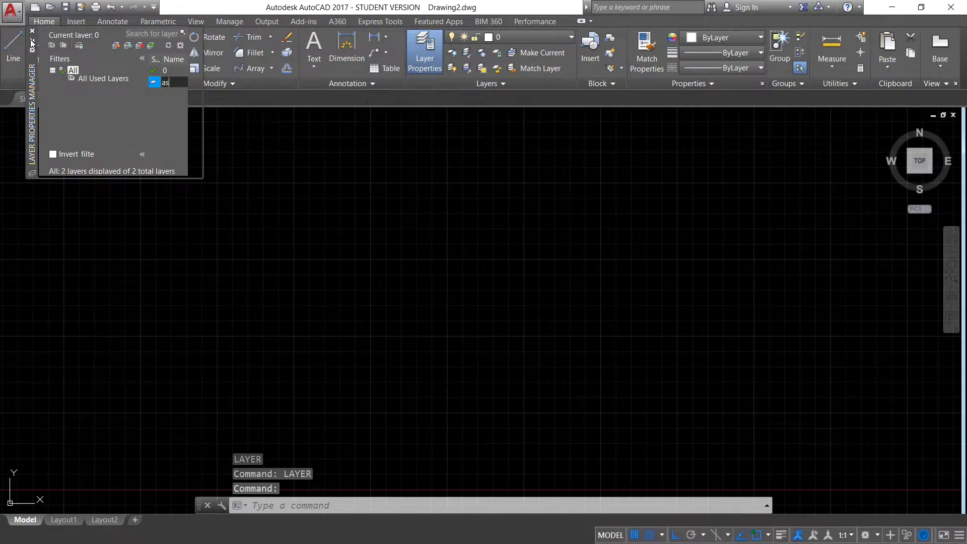
{"action": "key", "text": "Return"}
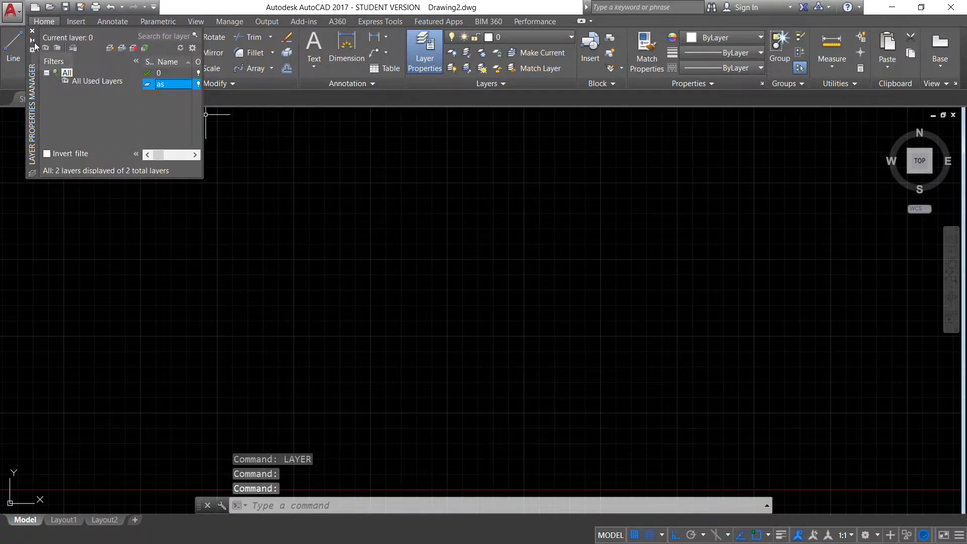
Load the CENTER linetype, assign it to layer 'as', and close the layer manager
{"action": "left_click_drag", "start_coordinate": [203, 135], "coordinate": [832, 146]}
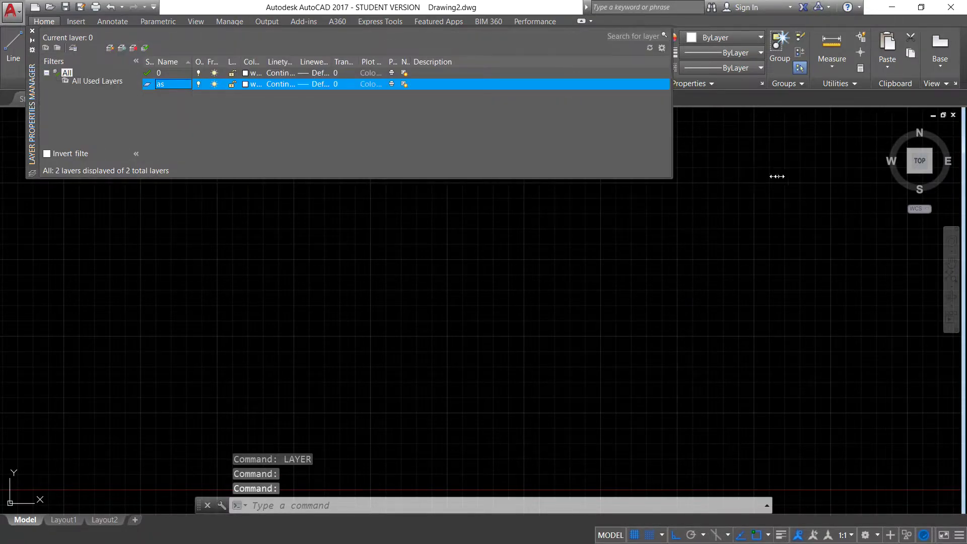
{"action": "left_click", "coordinate": [275, 84]}
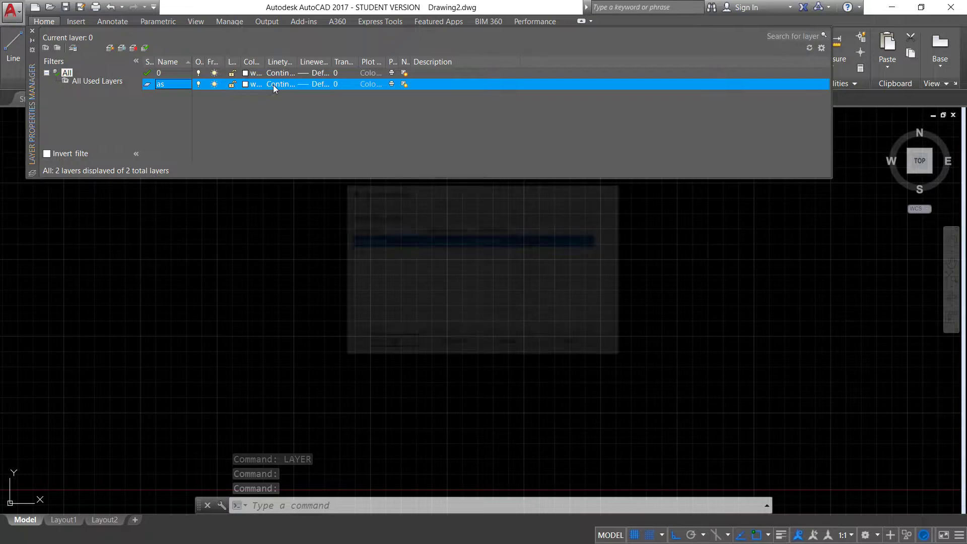
{"action": "left_click", "coordinate": [512, 344]}
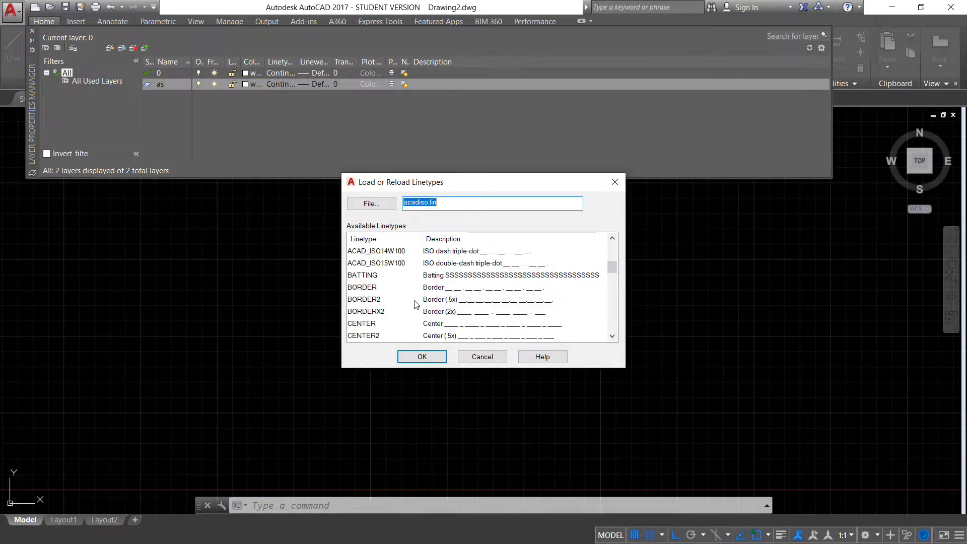
{"action": "left_click", "coordinate": [438, 325]}
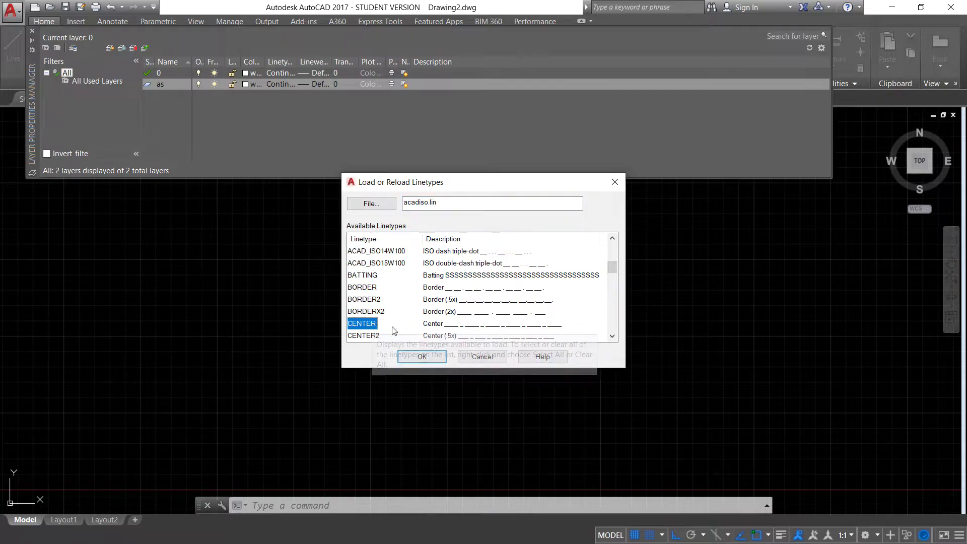
{"action": "left_click", "coordinate": [422, 356]}
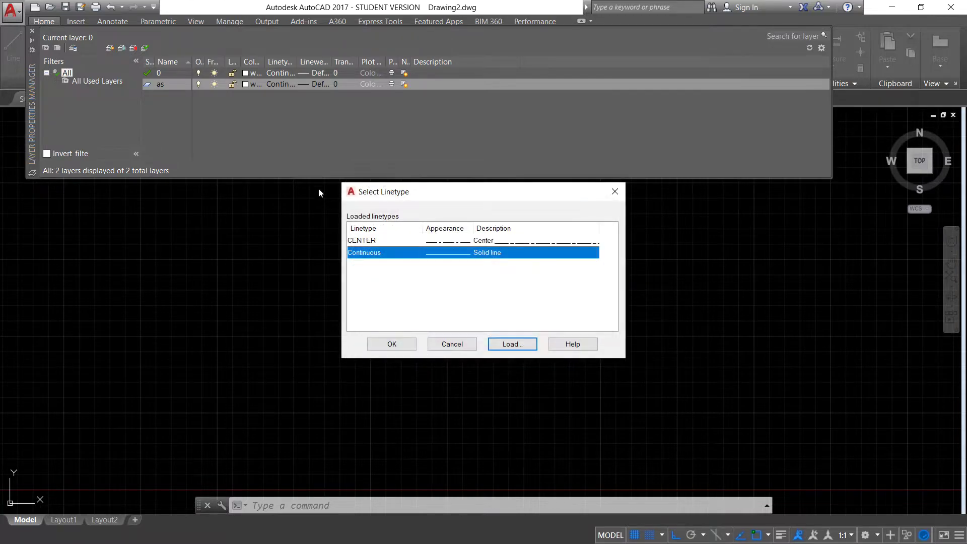
{"action": "left_click", "coordinate": [447, 242]}
{"action": "left_click", "coordinate": [400, 343]}
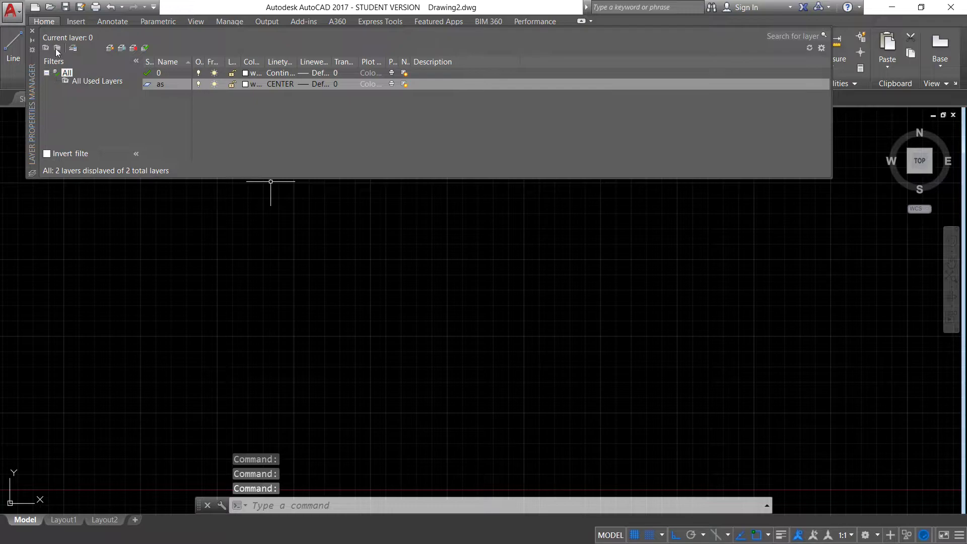
{"action": "left_click", "coordinate": [32, 30]}
{"action": "type", "text": "c"}
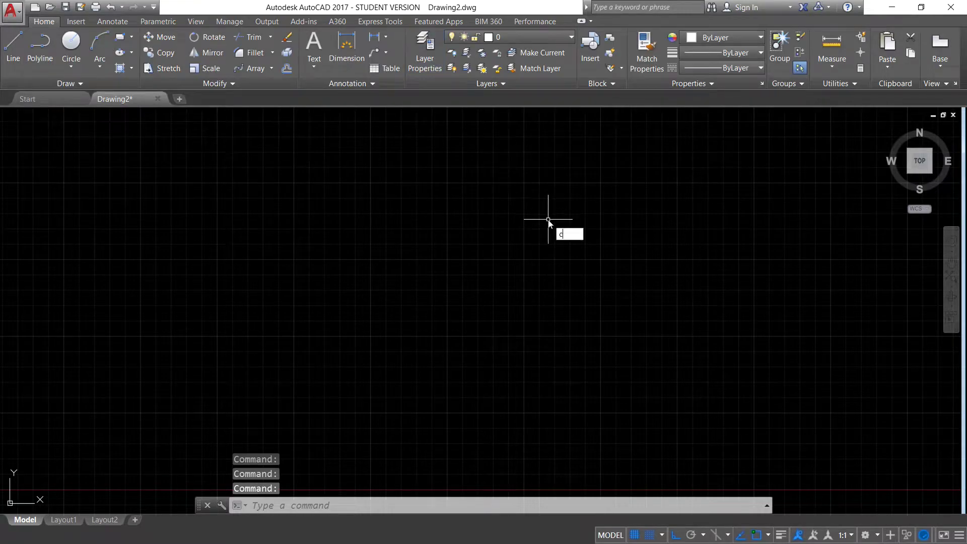
Draw a circle of diameter 250 and centre it in the view
{"action": "key", "text": "Return"}
{"action": "left_click", "coordinate": [519, 272]}
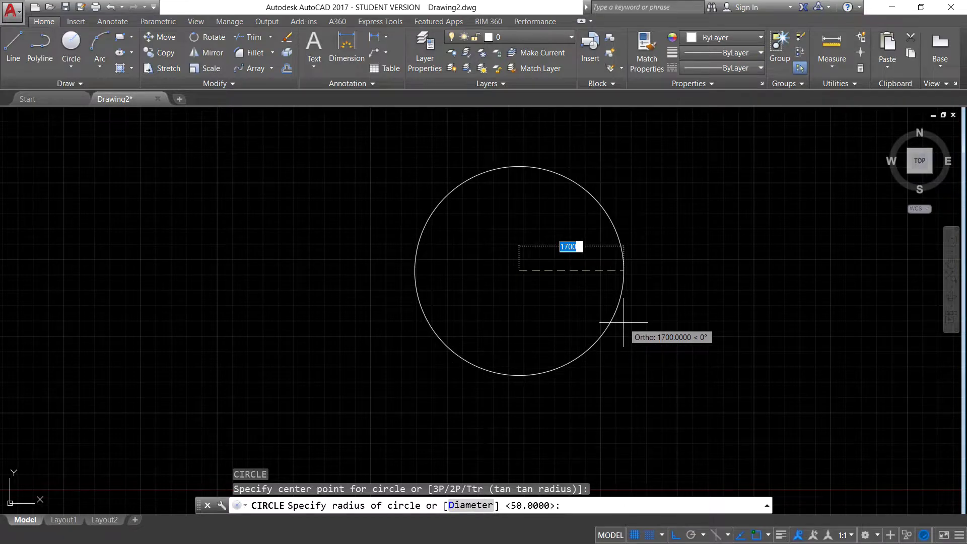
{"action": "type", "text": "d"}
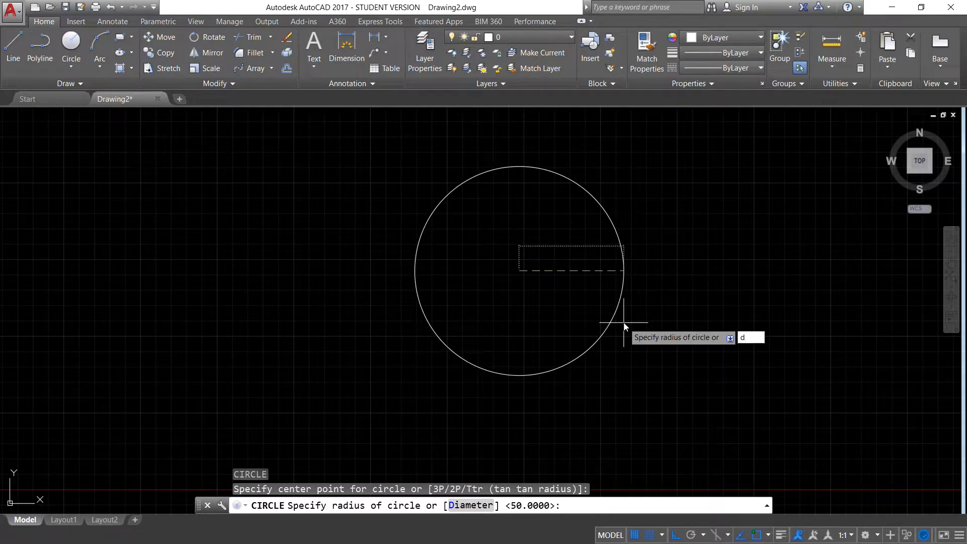
{"action": "key", "text": "Return"}
{"action": "type", "text": "250"}
{"action": "key", "text": "Return"}
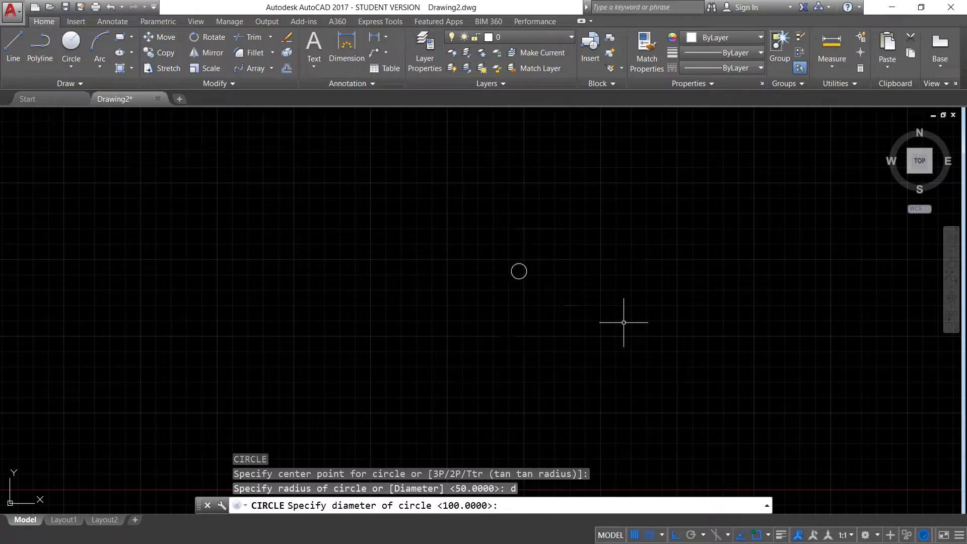
{"action": "scroll", "coordinate": [524, 272], "scroll_direction": "up", "scroll_amount": 2}
{"action": "scroll", "coordinate": [519, 271], "scroll_direction": "up", "scroll_amount": 5}
{"action": "middle_click_drag", "start_coordinate": [518, 271], "coordinate": [490, 337]}
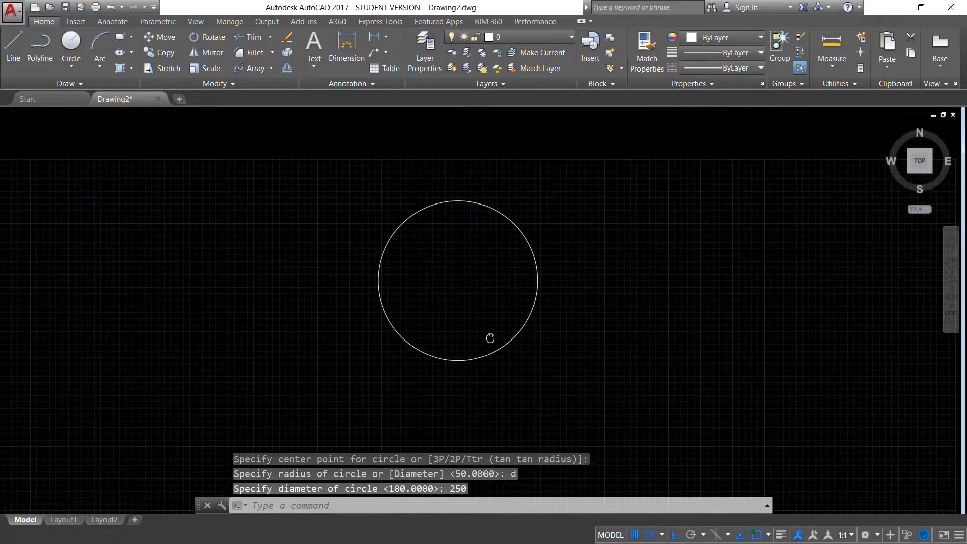
{"action": "scroll", "coordinate": [487, 334], "scroll_direction": "up", "scroll_amount": 2}
Offset the circle 3 units outward to make a second concentric circle
{"action": "type", "text": "off"}
{"action": "key", "text": "Return"}
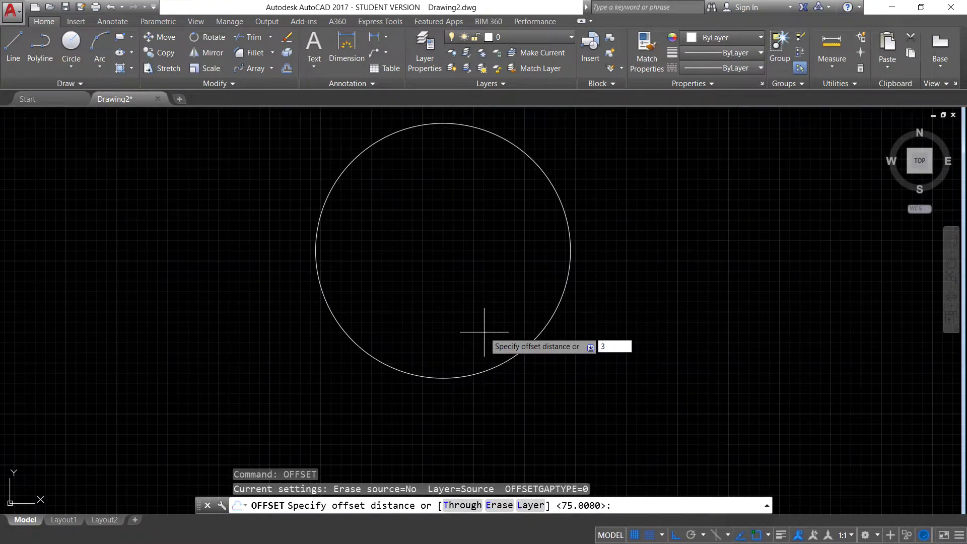
{"action": "key", "text": "Return"}
{"action": "left_click", "coordinate": [496, 366]}
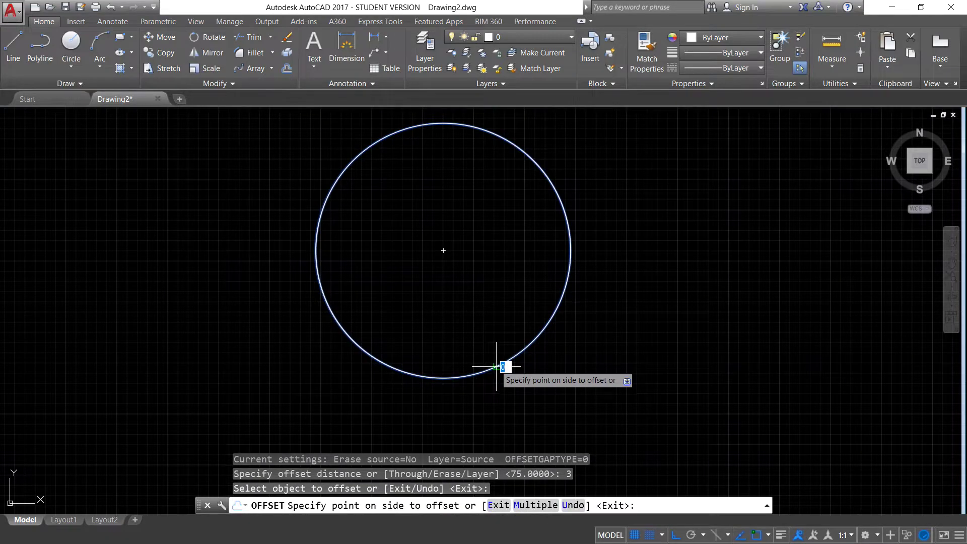
{"action": "left_click", "coordinate": [501, 398]}
{"action": "key", "text": "Escape"}
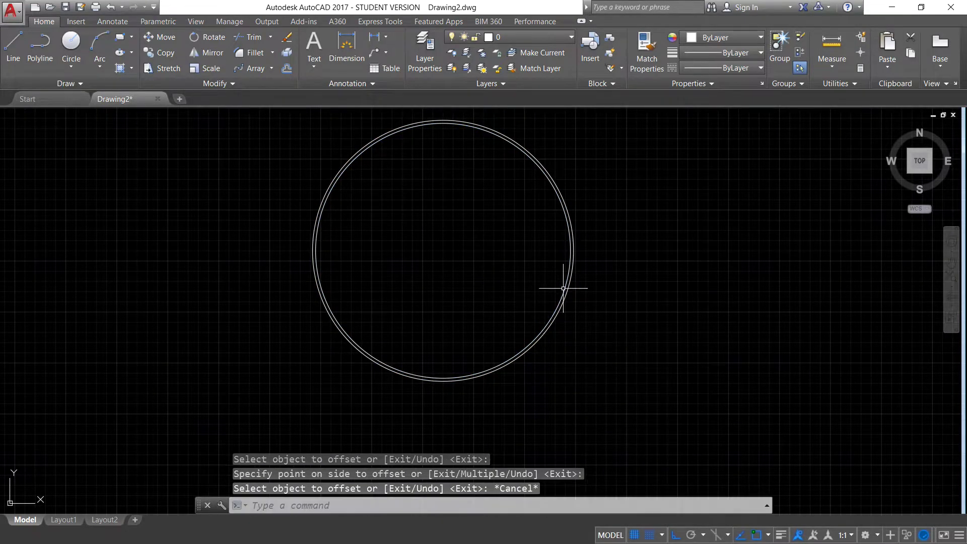
{"action": "middle_click_drag", "start_coordinate": [562, 288], "coordinate": [610, 318]}
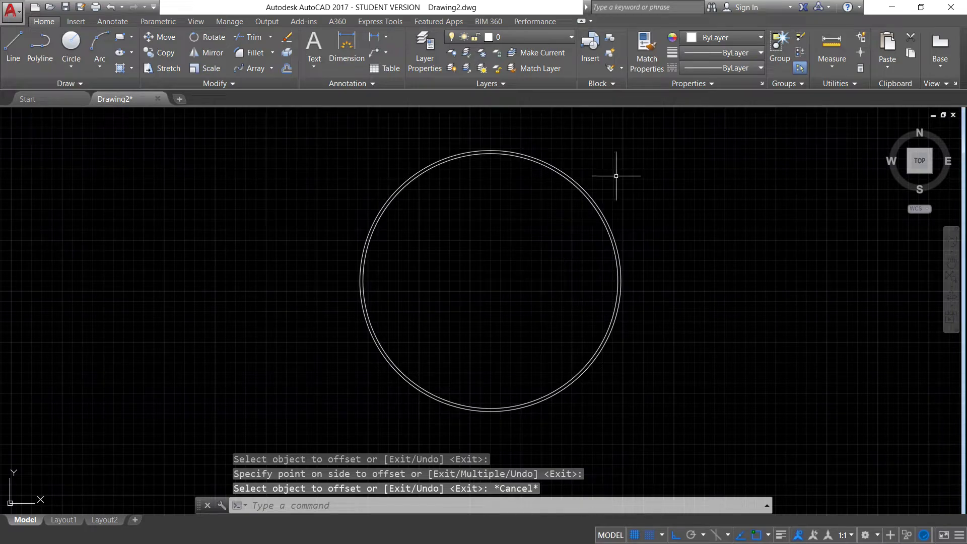
Make layer 'as' current and draw a vertical line through the circles
{"action": "left_click", "coordinate": [536, 37]}
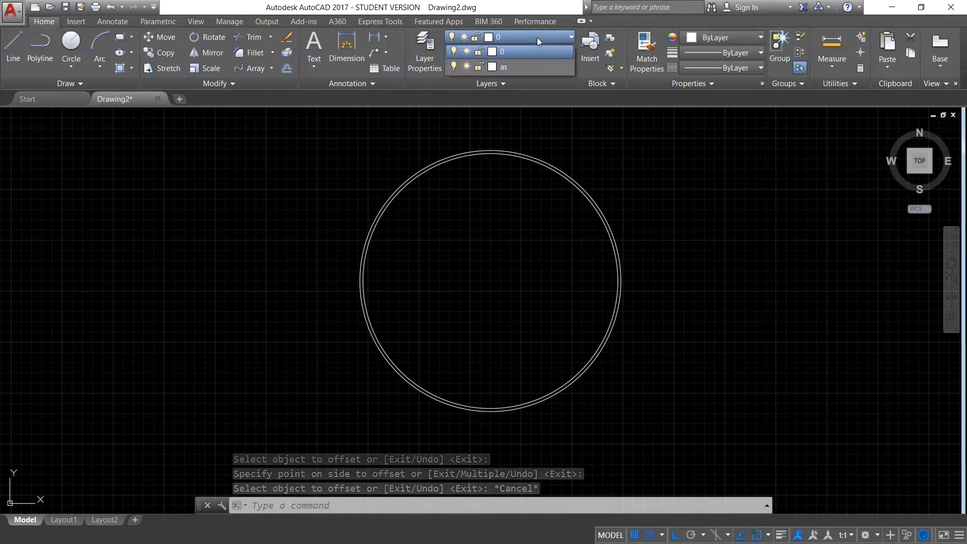
{"action": "left_click", "coordinate": [507, 68]}
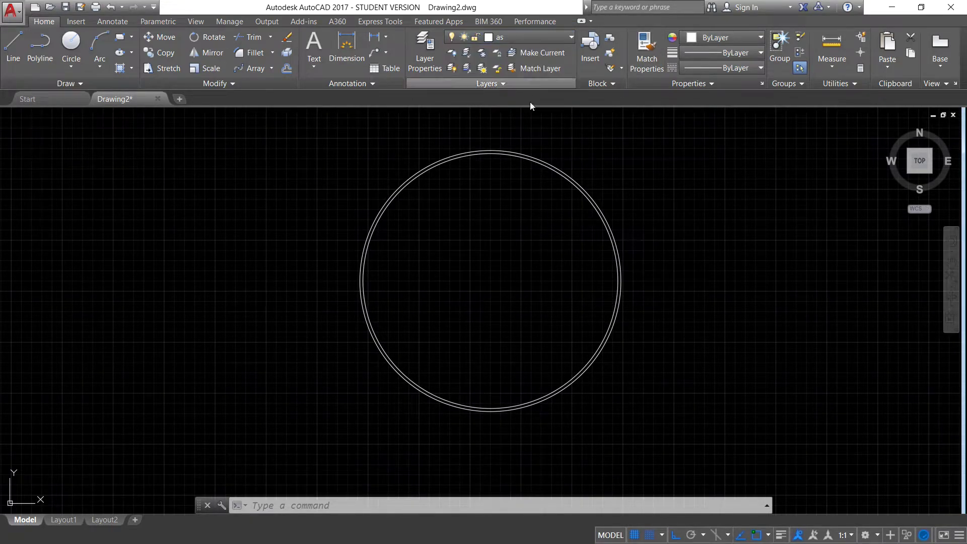
{"action": "type", "text": "LI"}
{"action": "key", "text": "Return"}
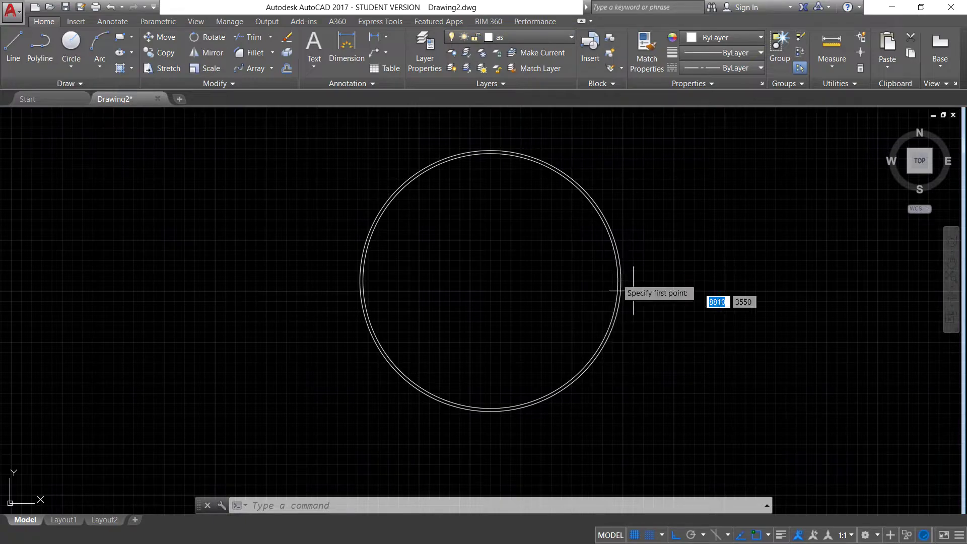
{"action": "left_click", "coordinate": [490, 150]}
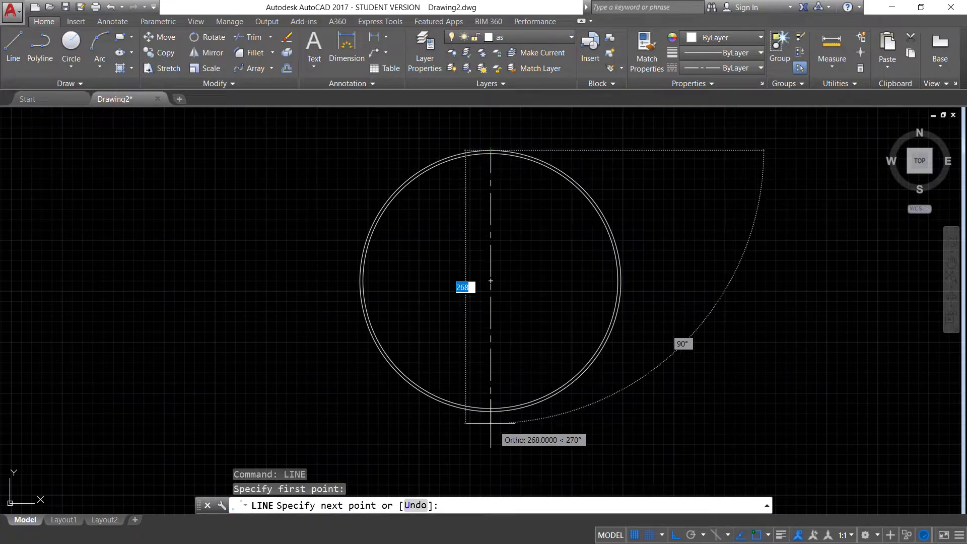
{"action": "left_click", "coordinate": [501, 444]}
{"action": "key", "text": "Escape"}
{"action": "key", "text": "Escape"}
Try moving the vertical centre line by its midpoint, then cancel
{"action": "left_click", "coordinate": [526, 283]}
{"action": "left_click", "coordinate": [478, 261]}
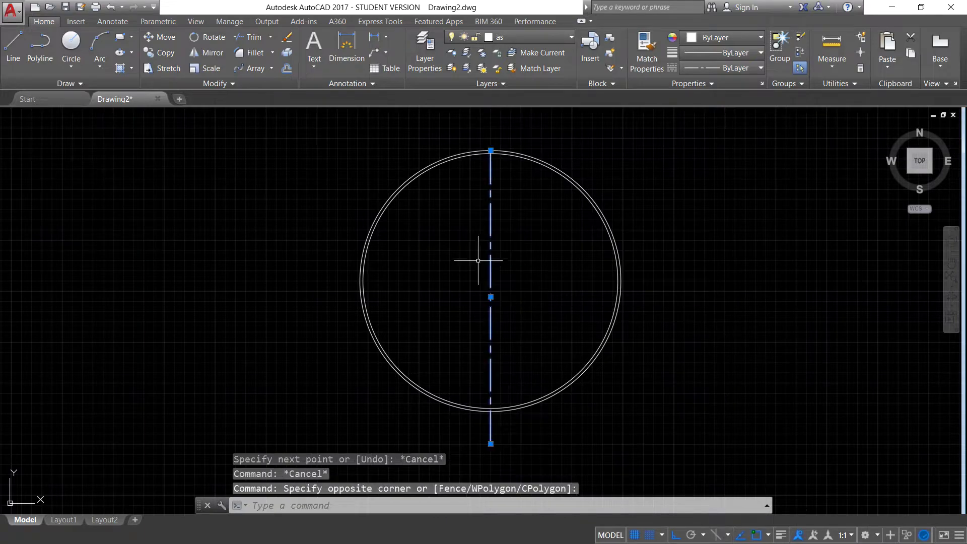
{"action": "type", "text": "m"}
{"action": "key", "text": "Return"}
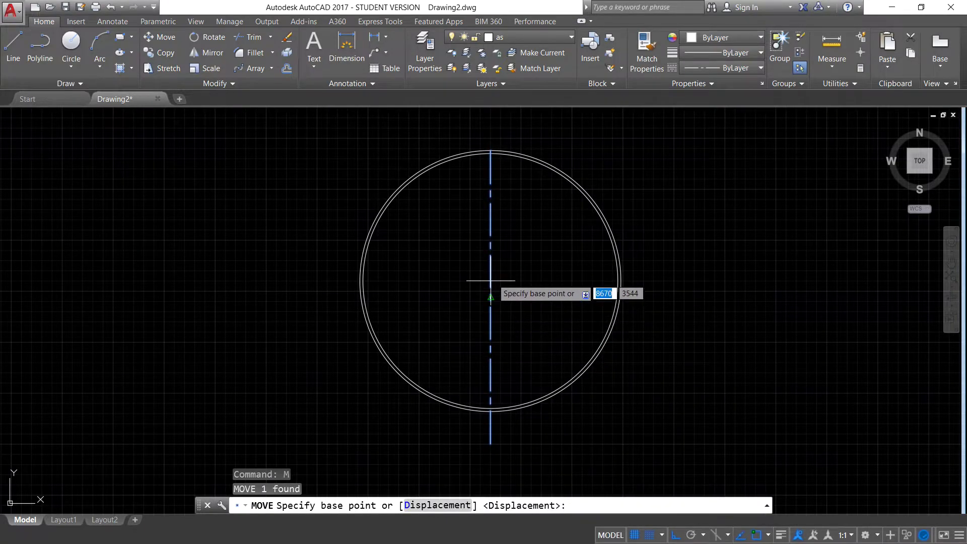
{"action": "left_click", "coordinate": [490, 296]}
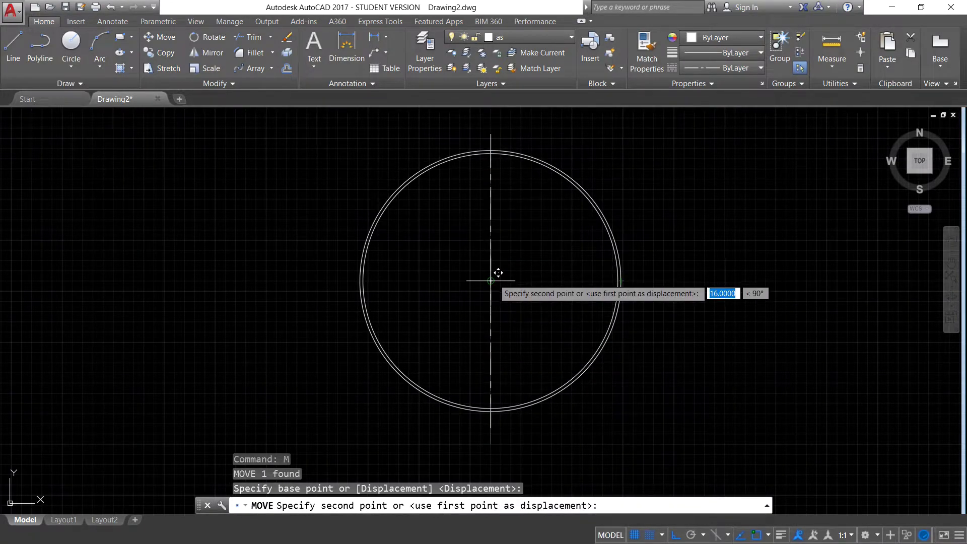
{"action": "key", "text": "Escape"}
{"action": "key", "text": "Escape"}
{"action": "scroll", "coordinate": [539, 250], "scroll_direction": "down", "scroll_amount": 5}
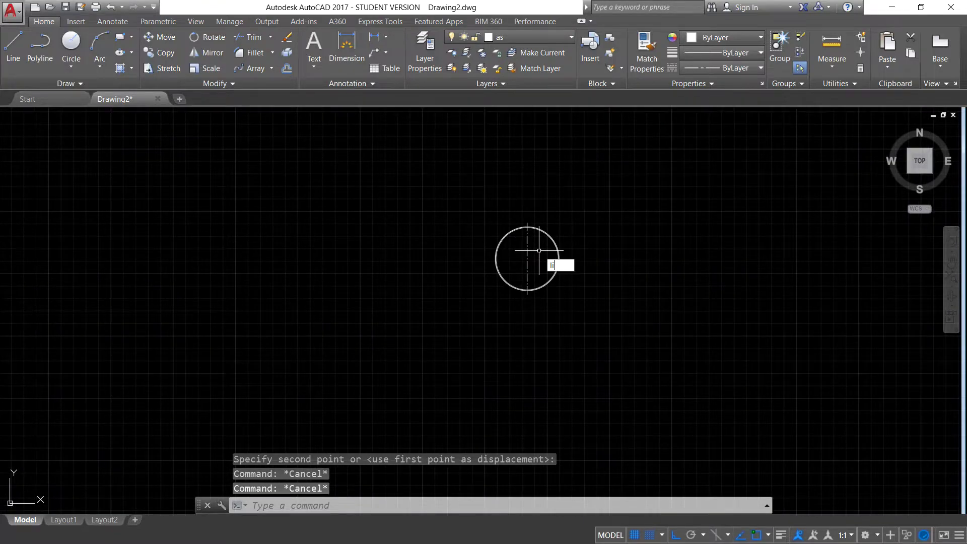
{"action": "key", "text": "Escape"}
Set drawing units to length precision 0, keeping Millimeters as insertion scale
{"action": "type", "text": "e"}
{"action": "key", "text": "Return"}
{"action": "key", "text": "Escape"}
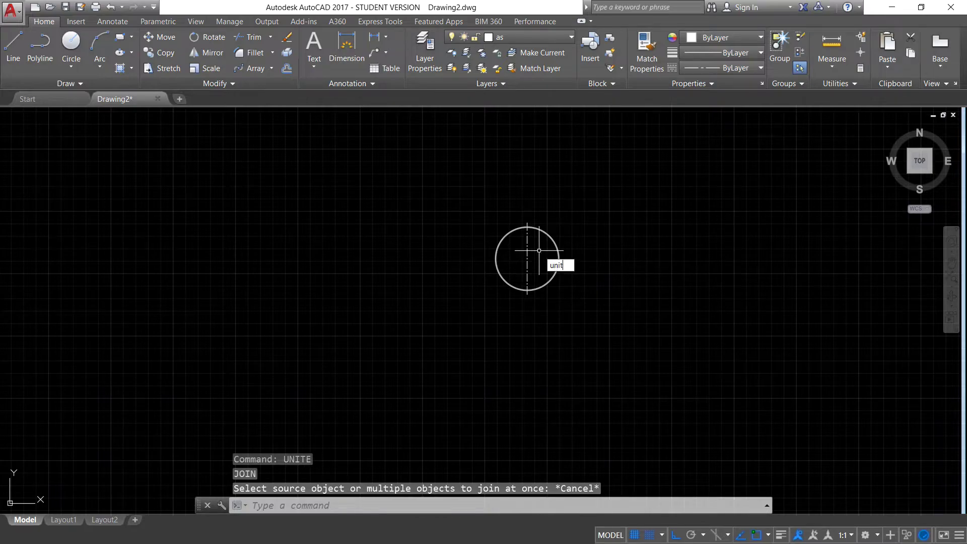
{"action": "key", "text": "Down"}
{"action": "key", "text": "Return"}
{"action": "left_click", "coordinate": [436, 276]}
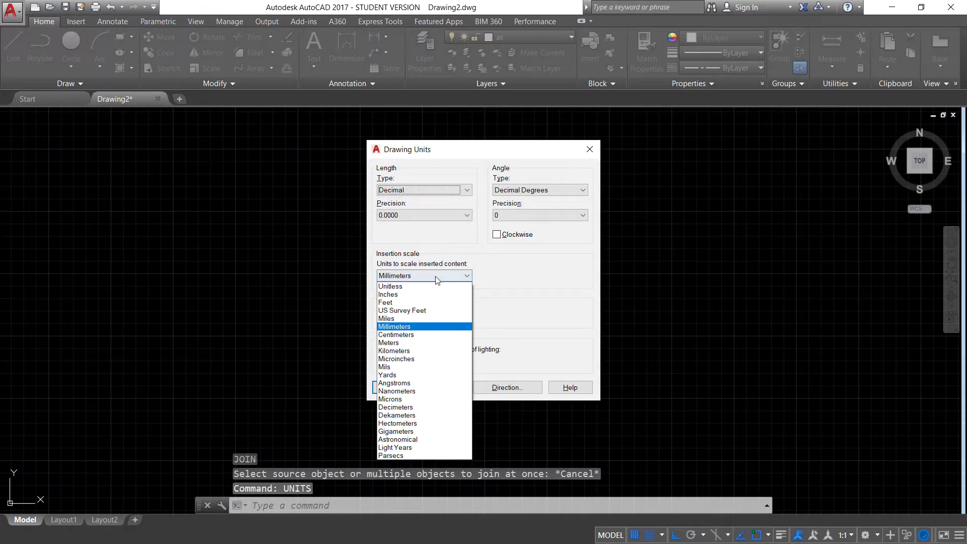
{"action": "left_click", "coordinate": [428, 324]}
{"action": "left_click", "coordinate": [431, 215]}
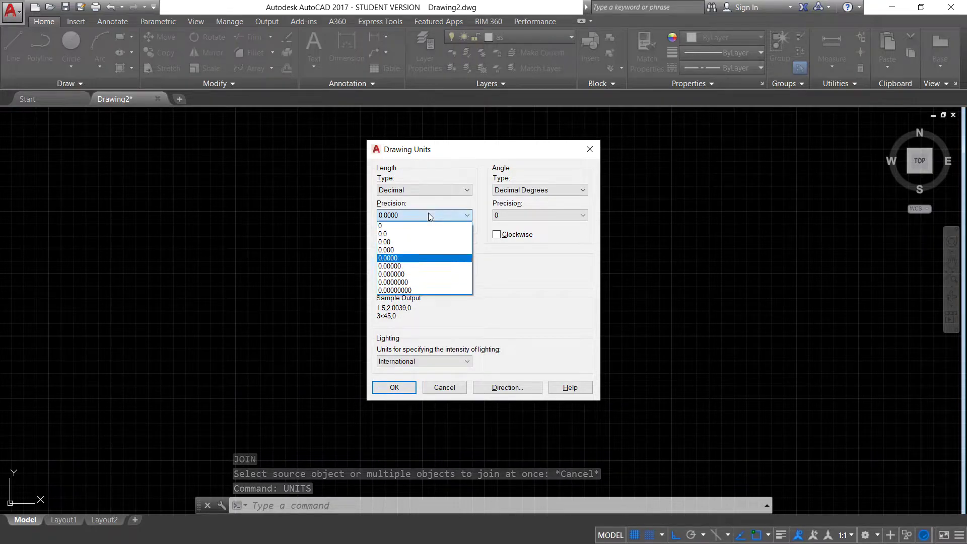
{"action": "left_click", "coordinate": [403, 224]}
{"action": "left_click", "coordinate": [406, 390]}
{"action": "left_click", "coordinate": [531, 263]}
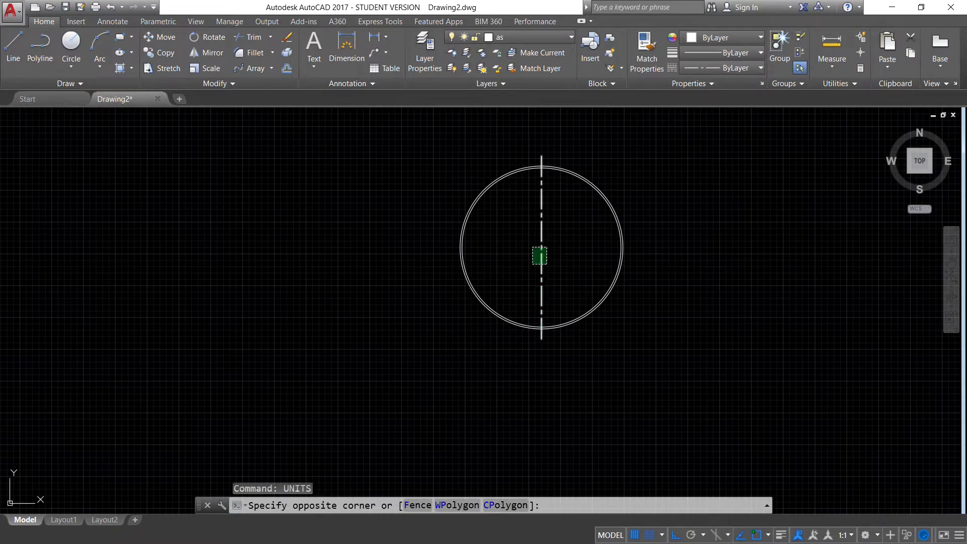
{"action": "left_click", "coordinate": [547, 246]}
{"action": "key", "text": "Escape"}
Draw a horizontal line on layer 'as'
{"action": "type", "text": "i"}
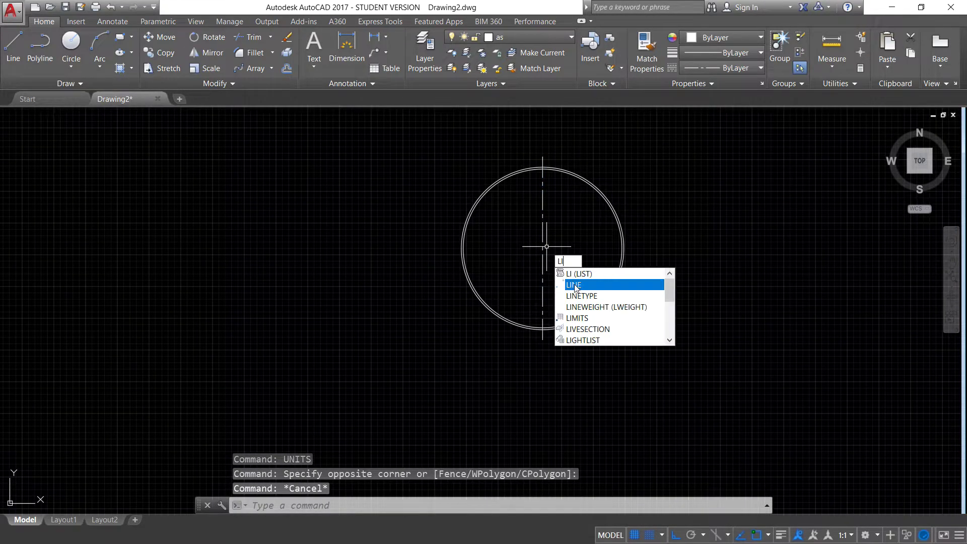
{"action": "key", "text": "Return"}
{"action": "left_click", "coordinate": [644, 304]}
{"action": "key", "text": "Return"}
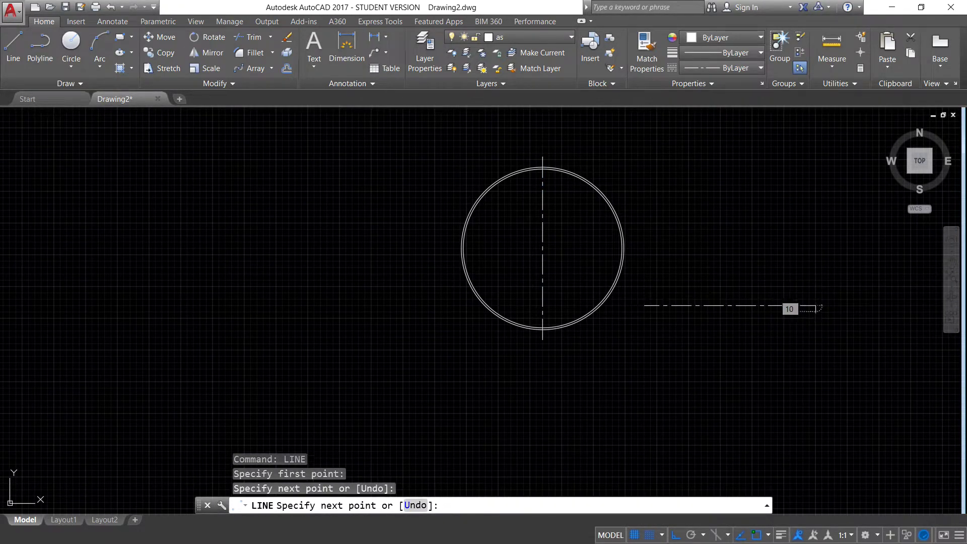
{"action": "key", "text": "Escape"}
Move the horizontal line so it crosses the circles' centre
{"action": "left_click", "coordinate": [771, 327]}
{"action": "left_click", "coordinate": [748, 282]}
{"action": "type", "text": "m"}
{"action": "key", "text": "Return"}
{"action": "key", "text": "Escape"}
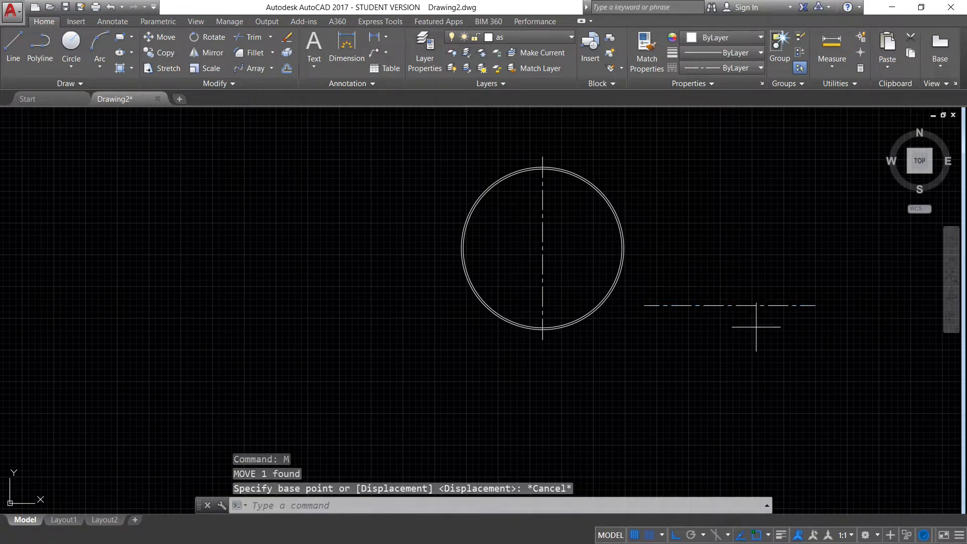
{"action": "left_click", "coordinate": [720, 262]}
{"action": "type", "text": "m"}
{"action": "key", "text": "Return"}
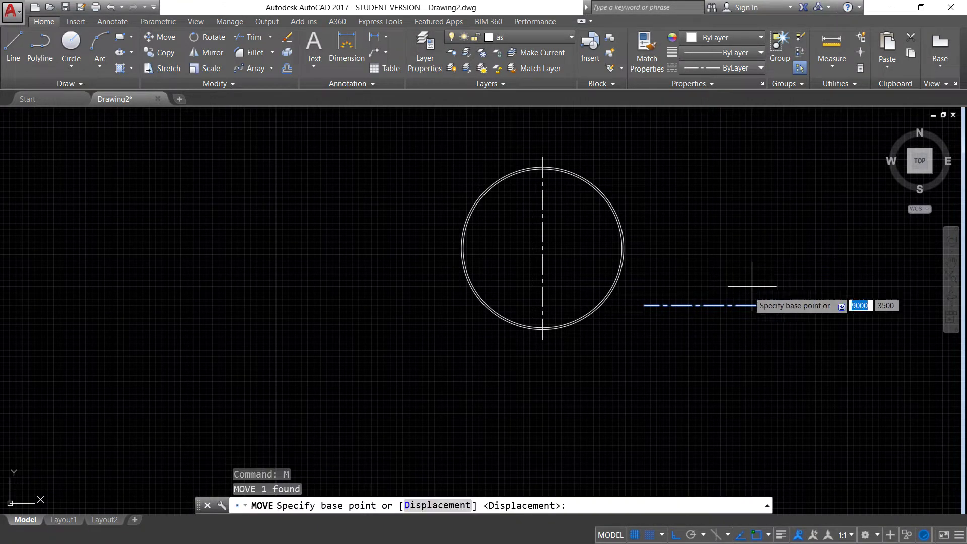
{"action": "left_click", "coordinate": [728, 305]}
{"action": "left_click", "coordinate": [549, 246]}
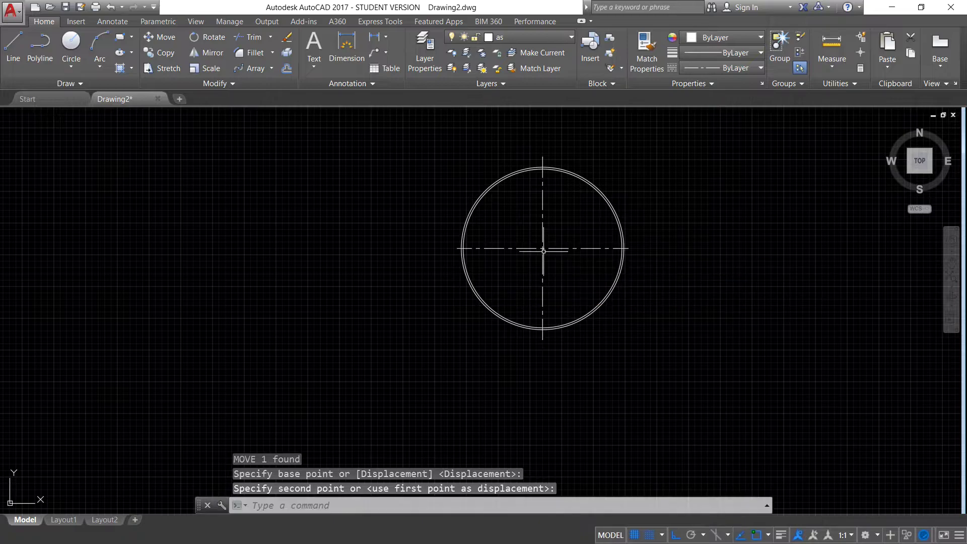
{"action": "key", "text": "Escape"}
Recentre the view on the circles and make layer 0 current
{"action": "scroll", "coordinate": [701, 270], "scroll_direction": "down", "scroll_amount": 5}
{"action": "scroll", "coordinate": [665, 267], "scroll_direction": "up", "scroll_amount": 5}
{"action": "middle_click_drag", "start_coordinate": [665, 267], "coordinate": [532, 259]}
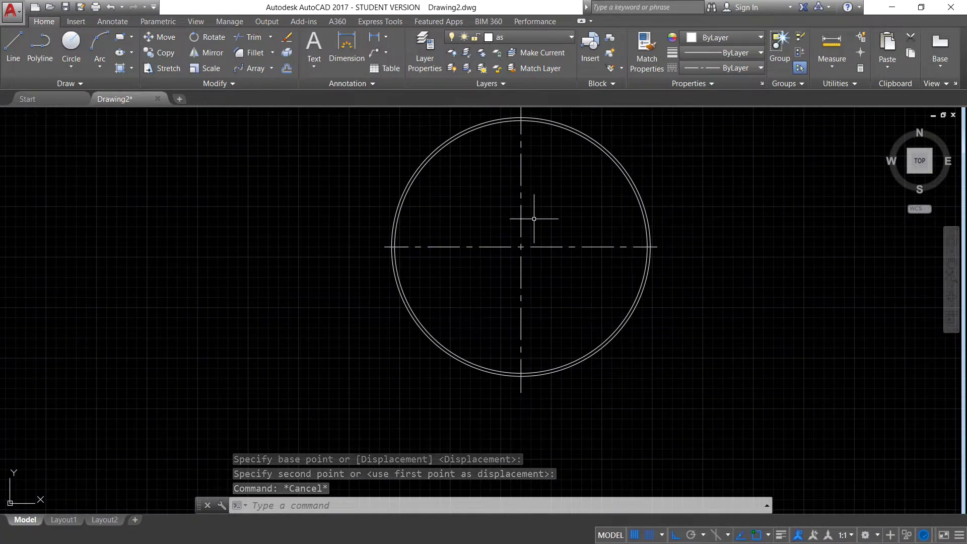
{"action": "scroll", "coordinate": [523, 241], "scroll_direction": "up", "scroll_amount": 1}
{"action": "scroll", "coordinate": [496, 240], "scroll_direction": "down", "scroll_amount": 1}
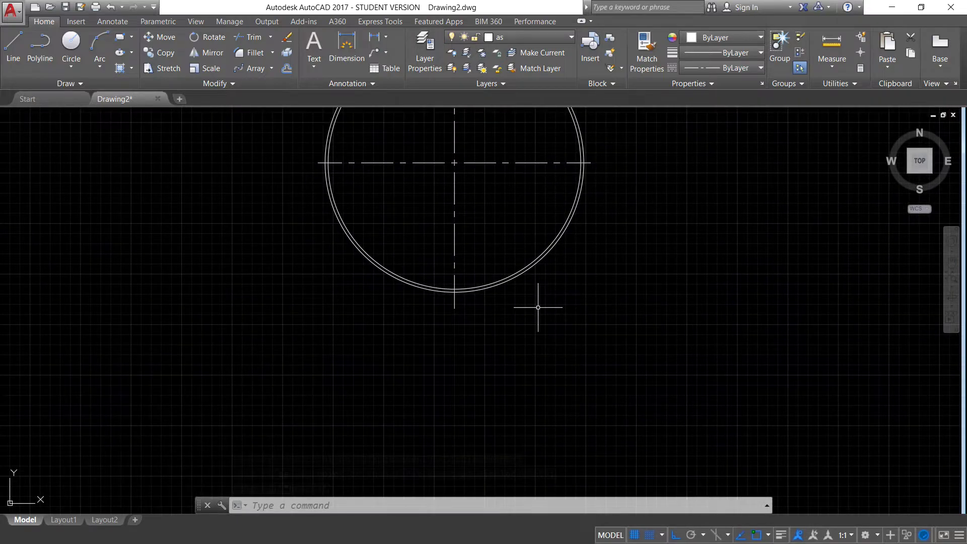
{"action": "type", "text": "l"}
{"action": "key", "text": "Return"}
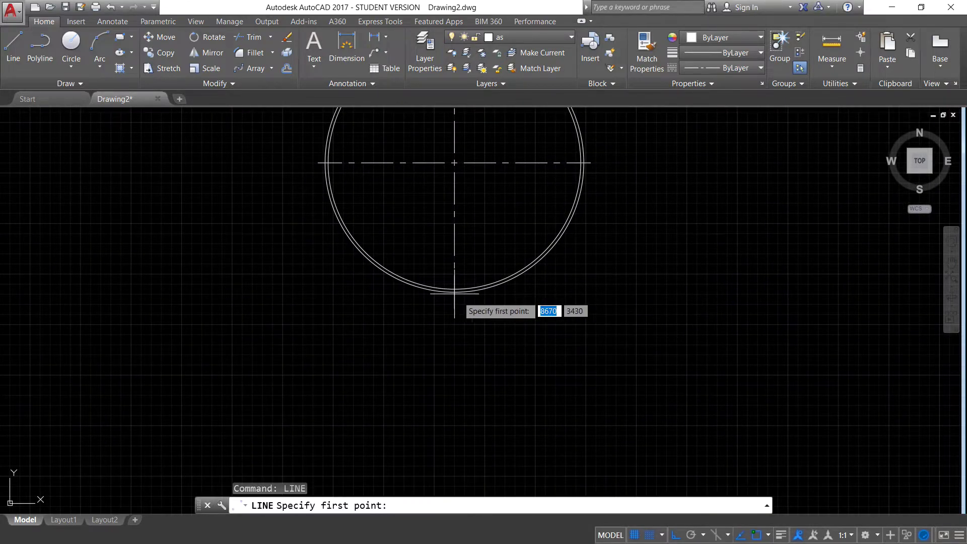
{"action": "left_click", "coordinate": [454, 292]}
{"action": "key", "text": "Escape"}
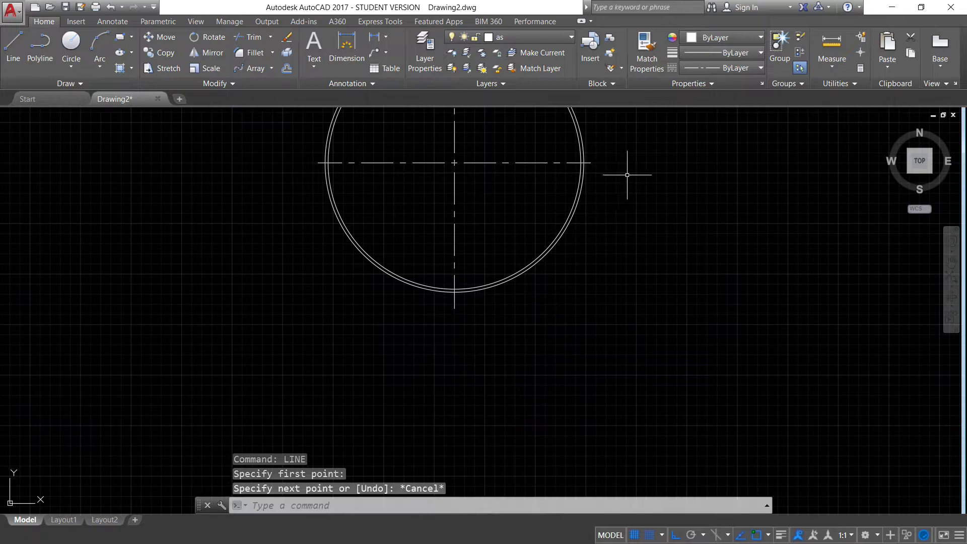
{"action": "left_click", "coordinate": [523, 38]}
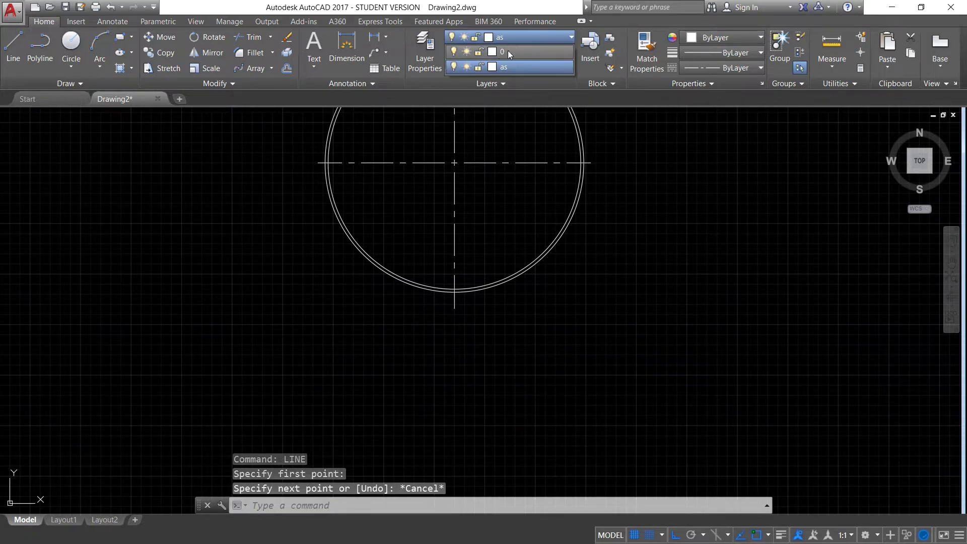
{"action": "left_click", "coordinate": [508, 50]}
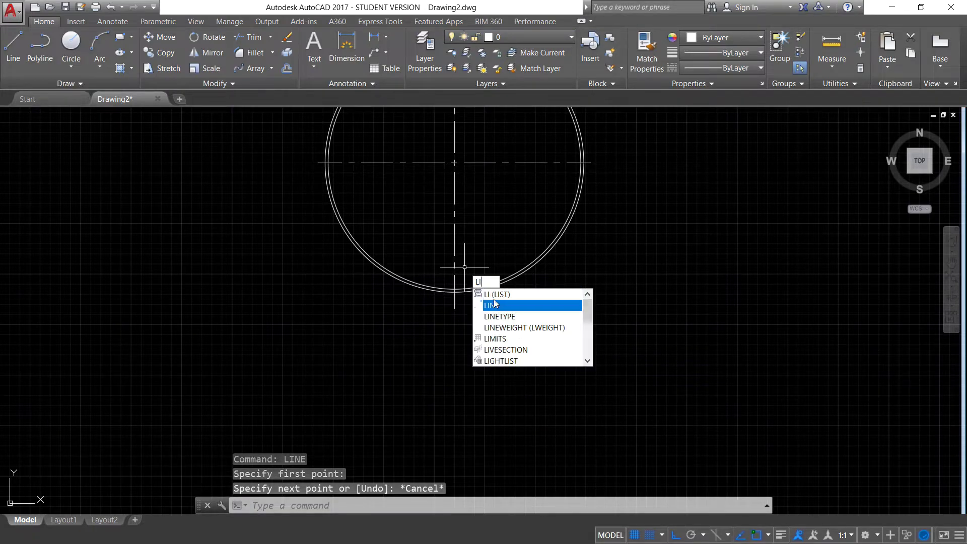
Draw a 250-long vertical line down from the circle's bottom quadrant
{"action": "key", "text": "Return"}
{"action": "left_click", "coordinate": [454, 291]}
{"action": "type", "text": "250"}
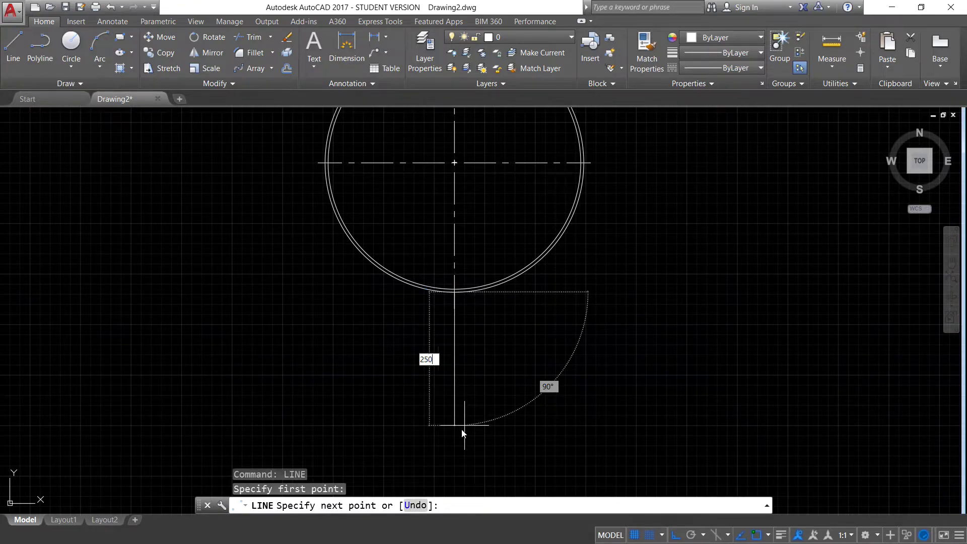
{"action": "key", "text": "Return"}
{"action": "key", "text": "Escape"}
{"action": "scroll", "coordinate": [463, 428], "scroll_direction": "down", "scroll_amount": 5}
{"action": "middle_click_drag", "start_coordinate": [463, 443], "coordinate": [450, 313]}
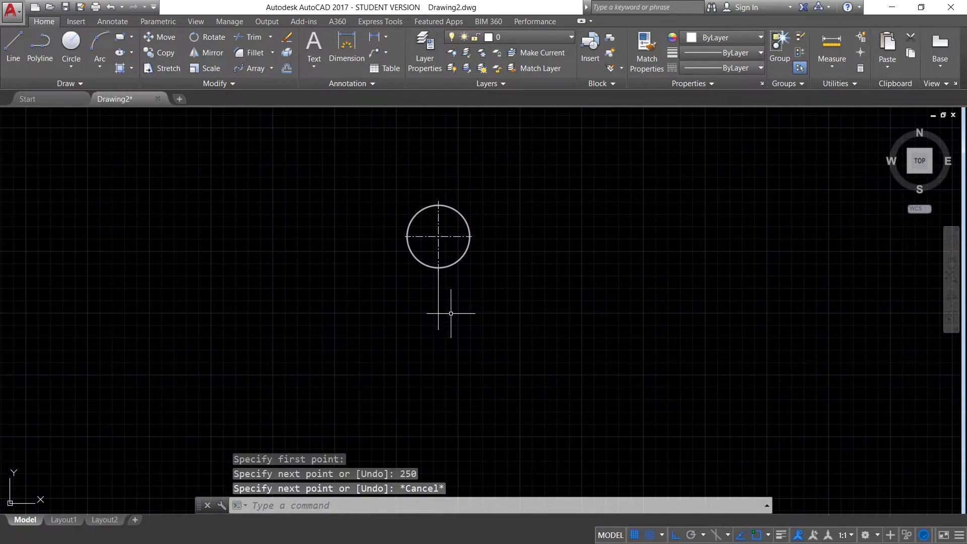
{"action": "scroll", "coordinate": [451, 313], "scroll_direction": "up", "scroll_amount": 4}
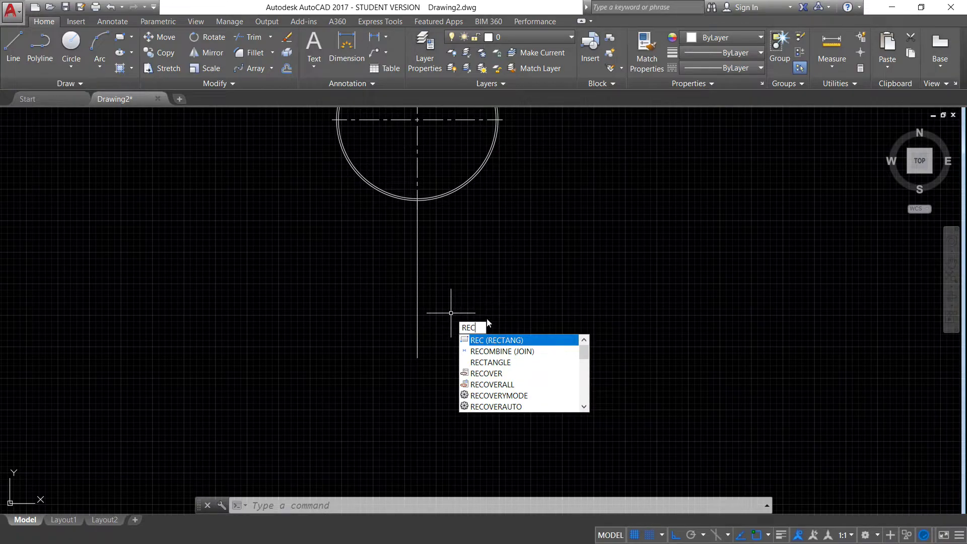
Draw a 262 × 9 rectangle and centre it under the vertical line
{"action": "left_click", "coordinate": [496, 341]}
{"action": "left_click", "coordinate": [481, 289]}
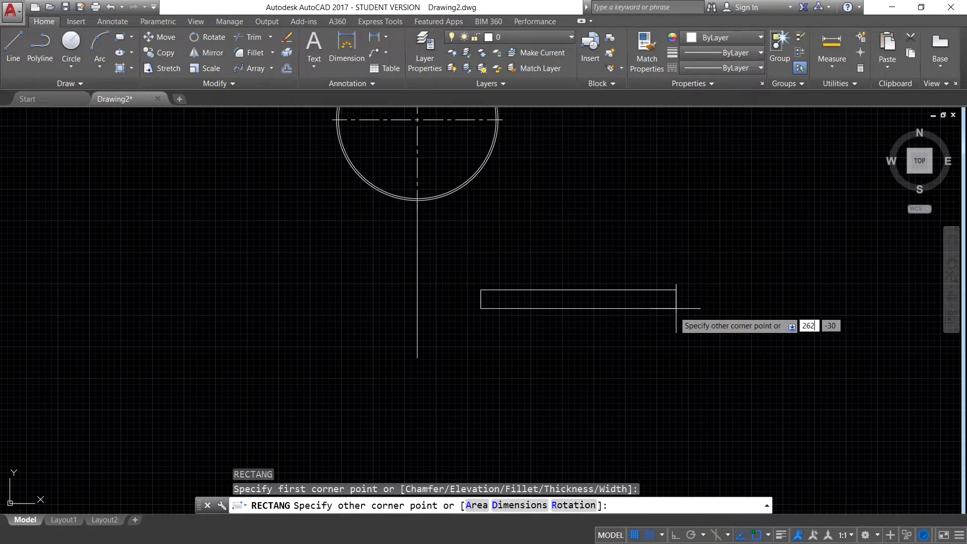
{"action": "key", "text": "Tab"}
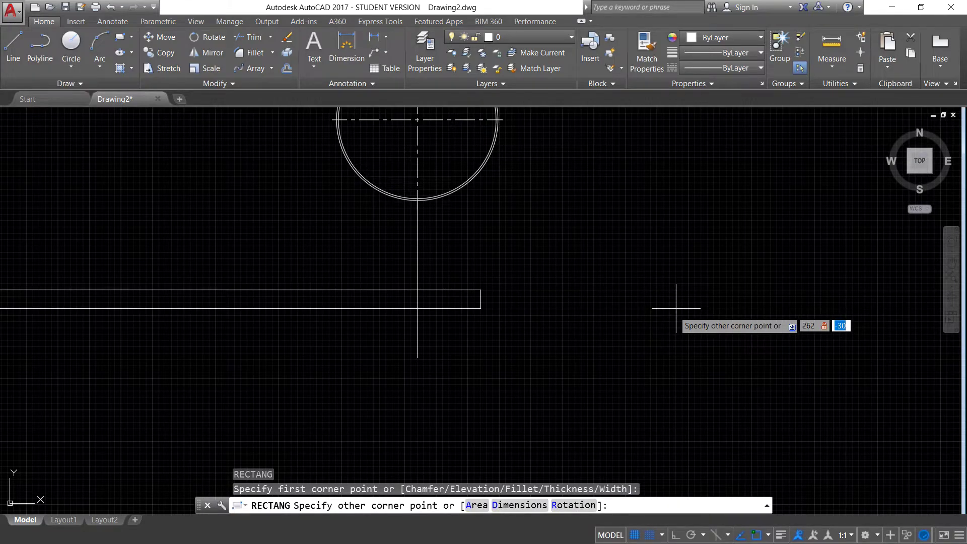
{"action": "type", "text": "9"}
{"action": "key", "text": "Return"}
{"action": "left_click", "coordinate": [655, 310]}
{"action": "left_click", "coordinate": [609, 258]}
{"action": "type", "text": "m"}
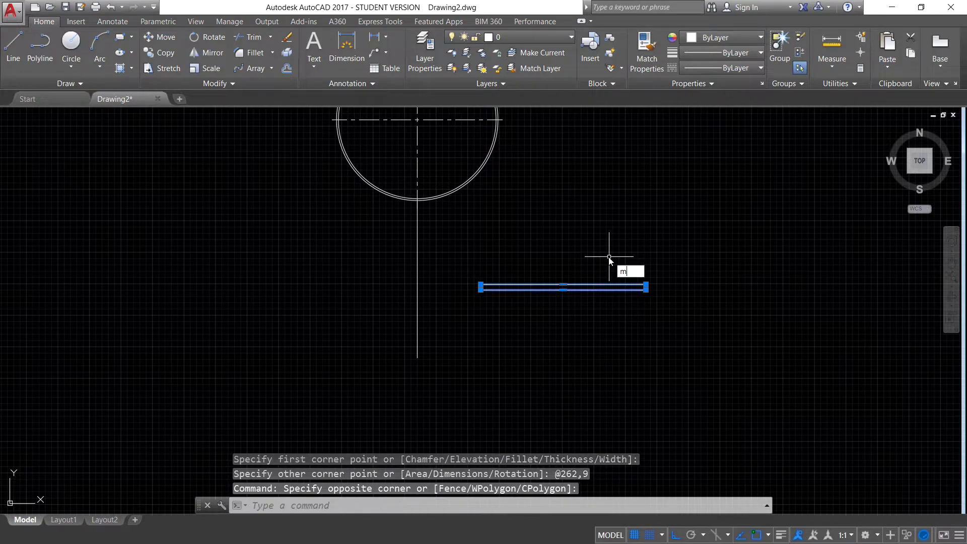
{"action": "key", "text": "Return"}
{"action": "left_click", "coordinate": [562, 287]}
{"action": "left_click", "coordinate": [417, 355]}
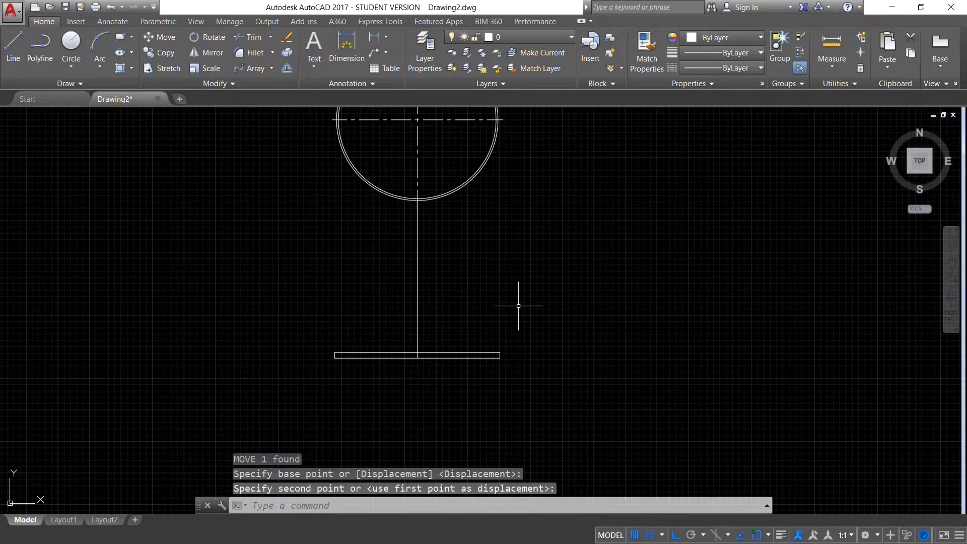
{"action": "key", "text": "Escape"}
Replace the stem with a 125-long vertical line down from the circle's bottom
{"action": "type", "text": "c"}
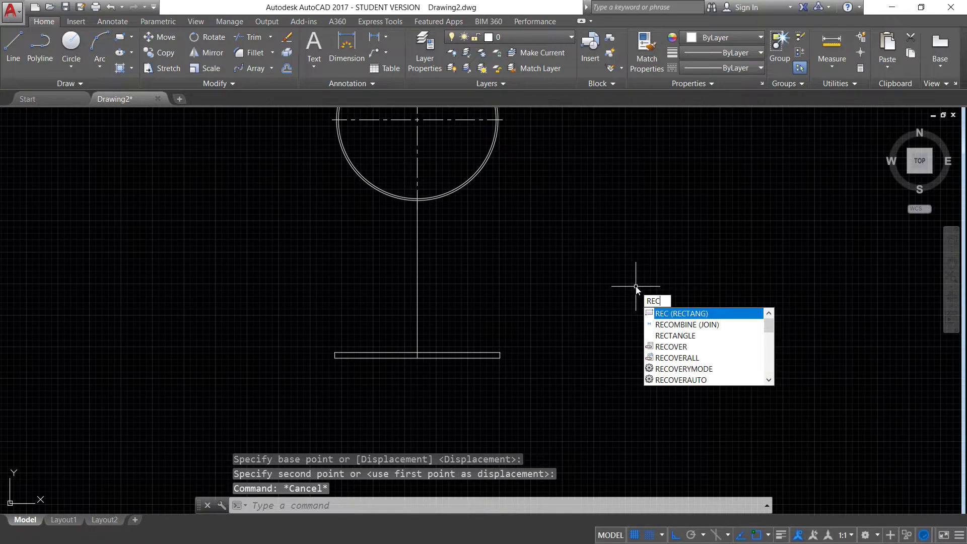
{"action": "key", "text": "Escape"}
{"action": "left_click", "coordinate": [469, 302]}
{"action": "left_click", "coordinate": [398, 283]}
{"action": "key", "text": "Delete"}
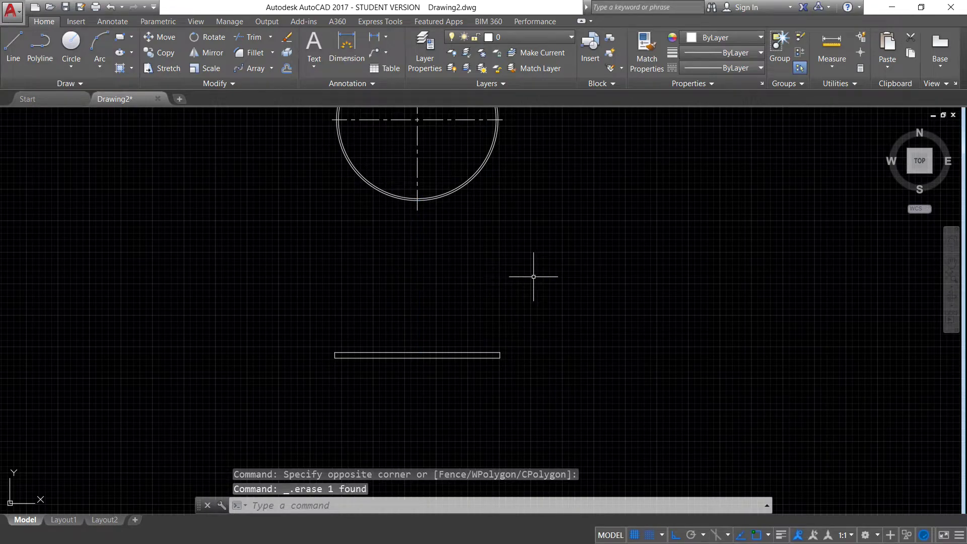
{"action": "type", "text": "LI"}
{"action": "key", "text": "Return"}
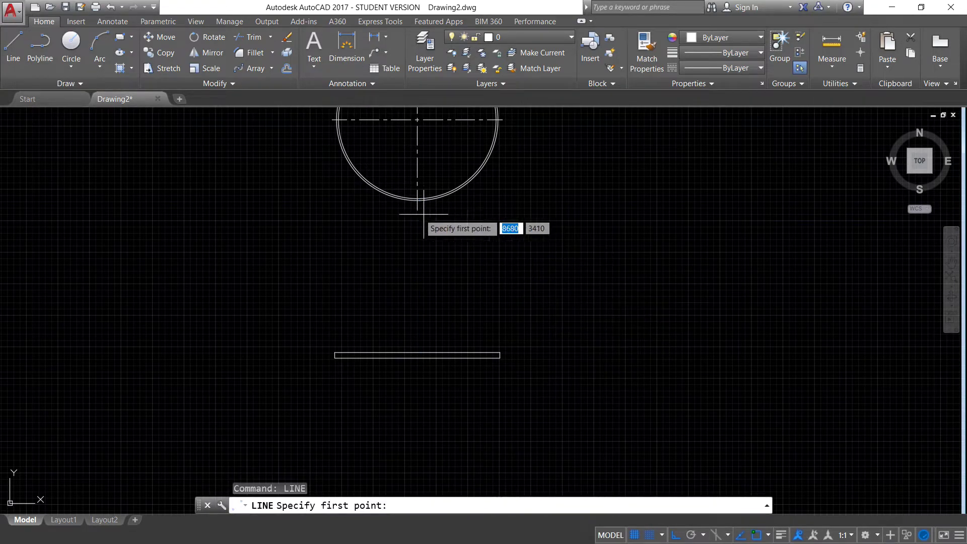
{"action": "left_click", "coordinate": [417, 199]}
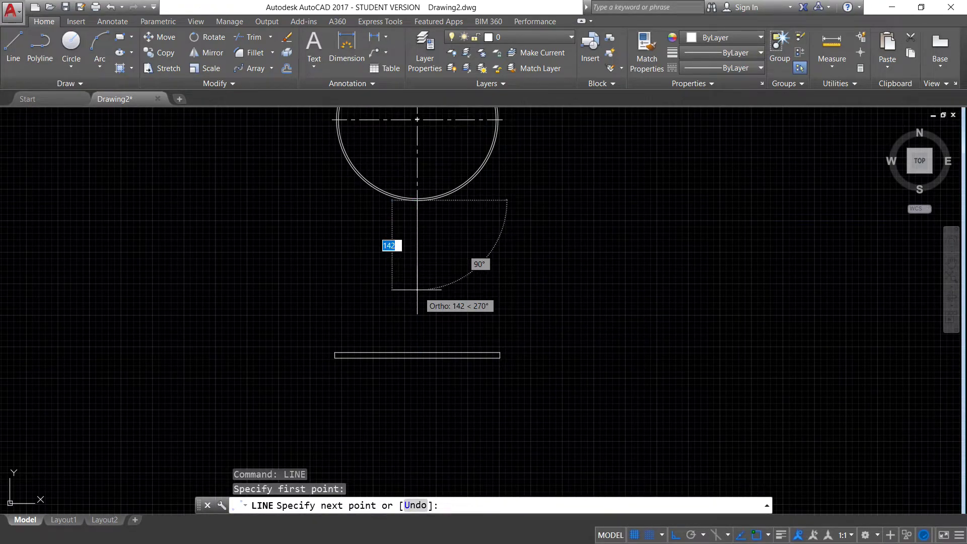
{"action": "type", "text": "125"}
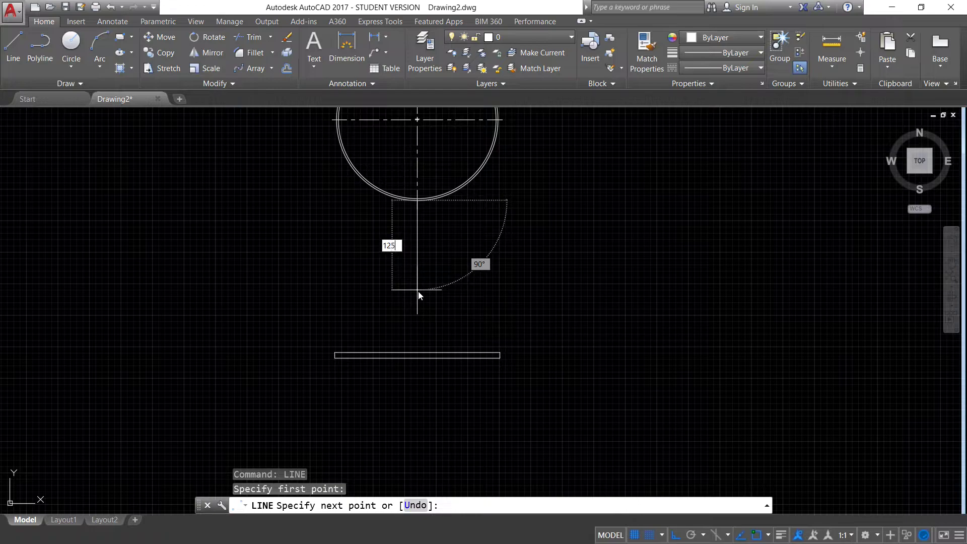
{"action": "key", "text": "Return"}
{"action": "key", "text": "Escape"}
Move the base plate so its midpoint sits at the stem's lower end
{"action": "left_click", "coordinate": [481, 336]}
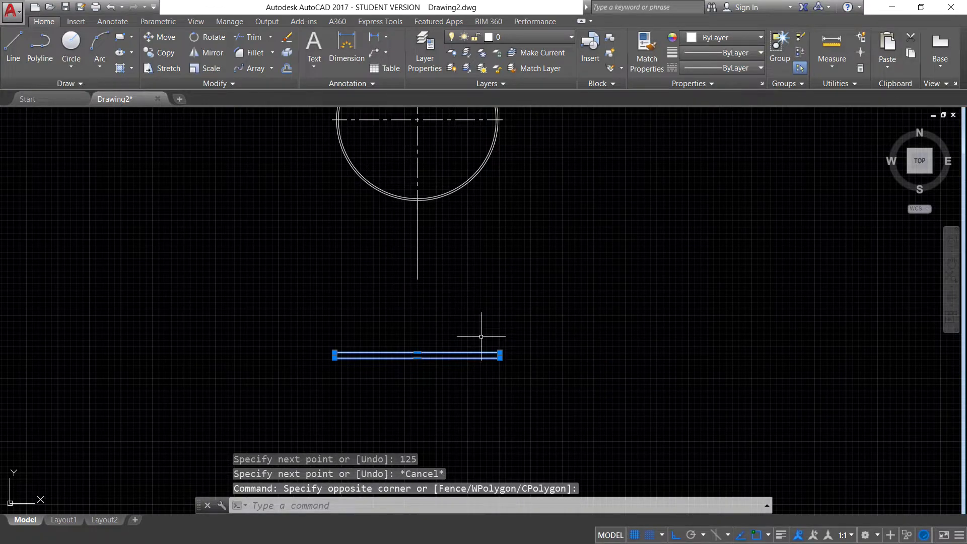
{"action": "type", "text": "M"}
{"action": "key", "text": "Return"}
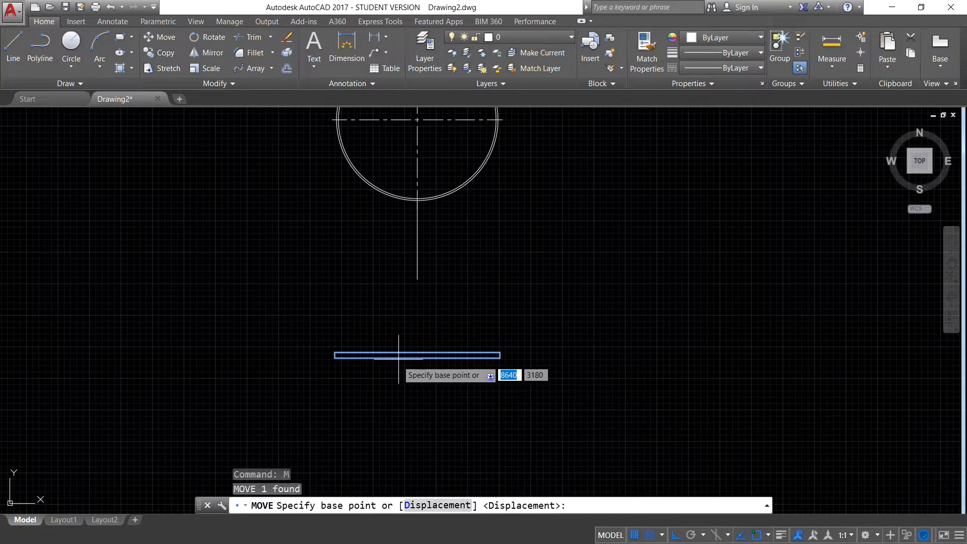
{"action": "left_click", "coordinate": [417, 358]}
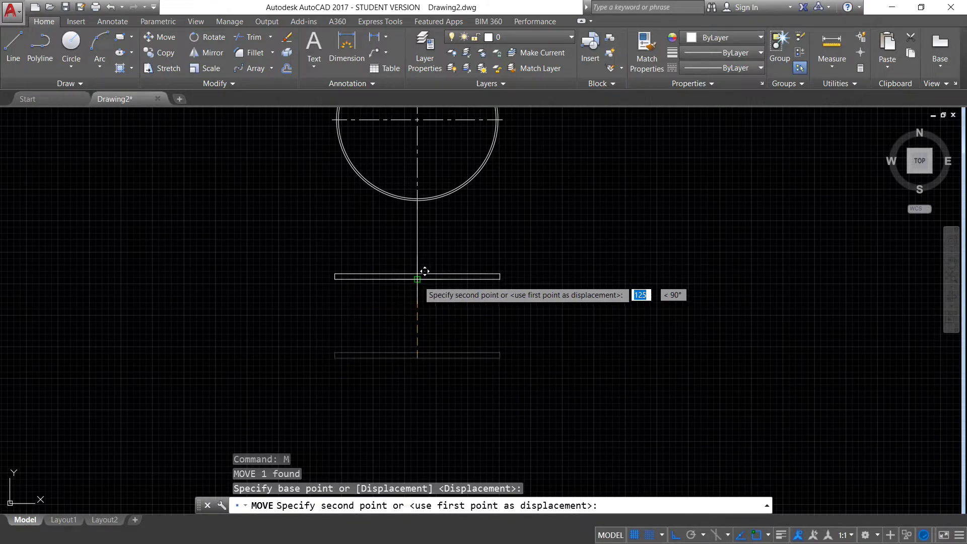
{"action": "left_click", "coordinate": [417, 278]}
{"action": "key", "text": "Escape"}
{"action": "middle_click_drag", "start_coordinate": [566, 304], "coordinate": [549, 364]}
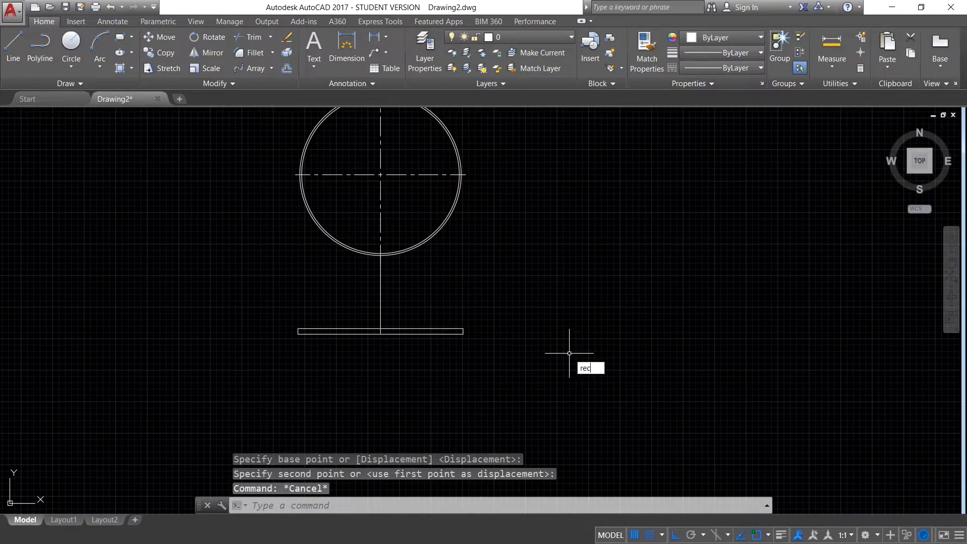
Draw a 220 × 9 rectangle and centre it on top of the base plate
{"action": "key", "text": "Return"}
{"action": "left_click", "coordinate": [576, 275]}
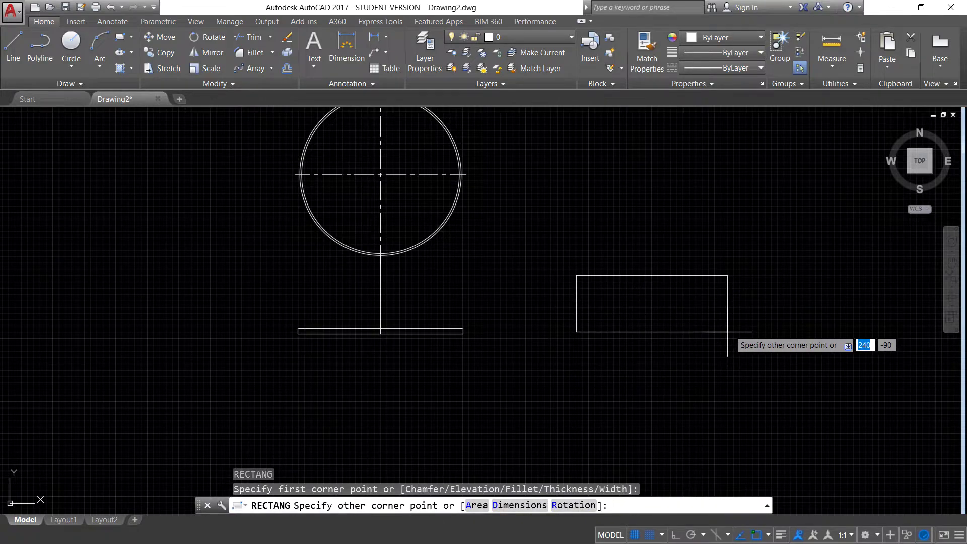
{"action": "key", "text": "Tab"}
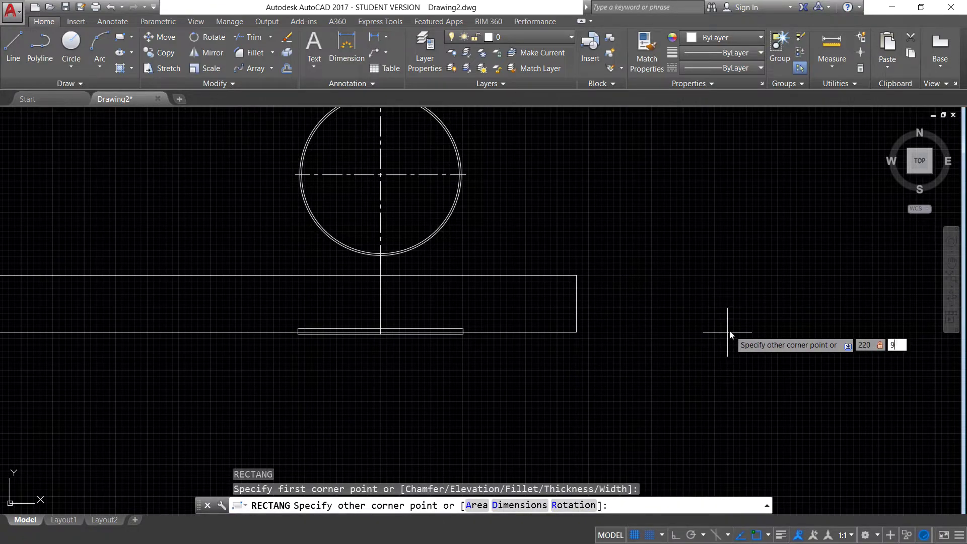
{"action": "key", "text": "Return"}
{"action": "left_click", "coordinate": [729, 363]}
{"action": "left_click", "coordinate": [651, 227]}
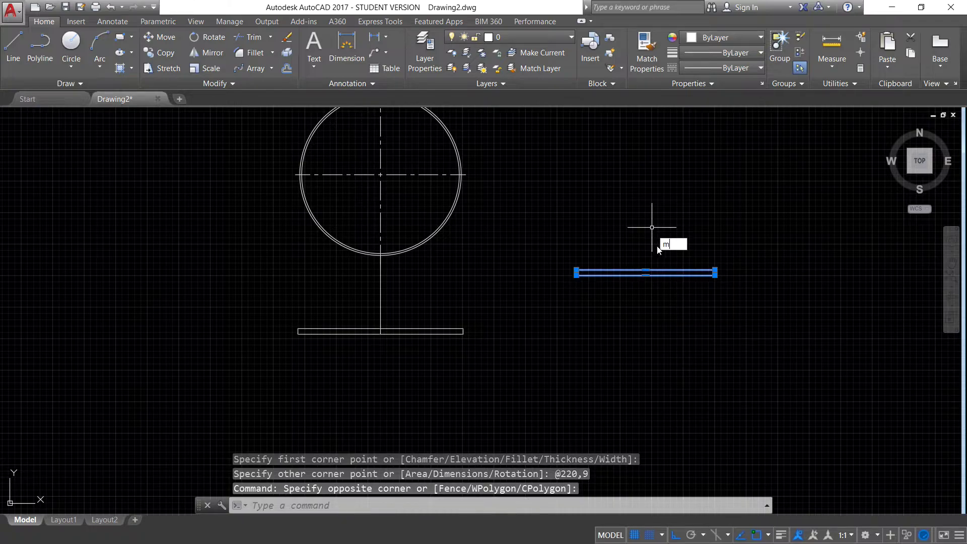
{"action": "key", "text": "Return"}
{"action": "left_click", "coordinate": [645, 272]}
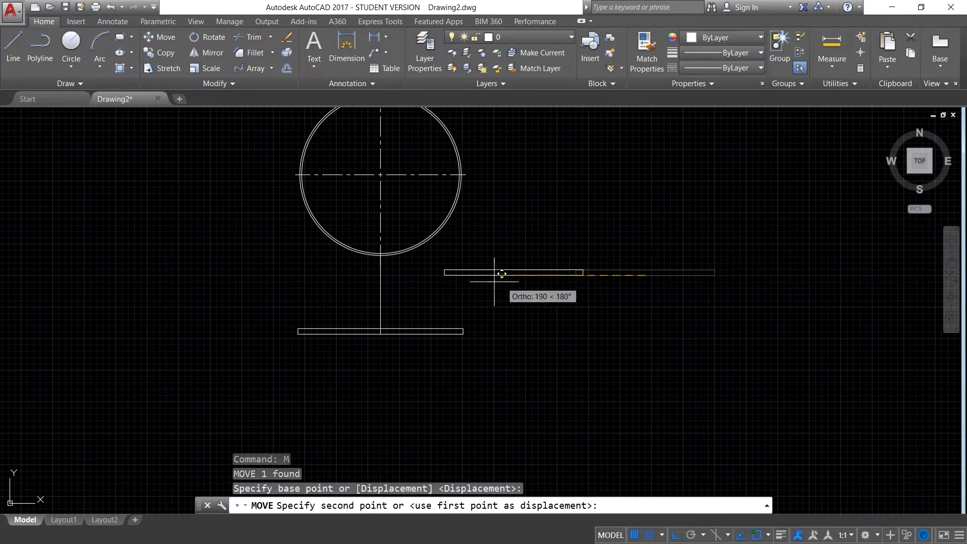
{"action": "left_click", "coordinate": [380, 327]}
{"action": "key", "text": "Escape"}
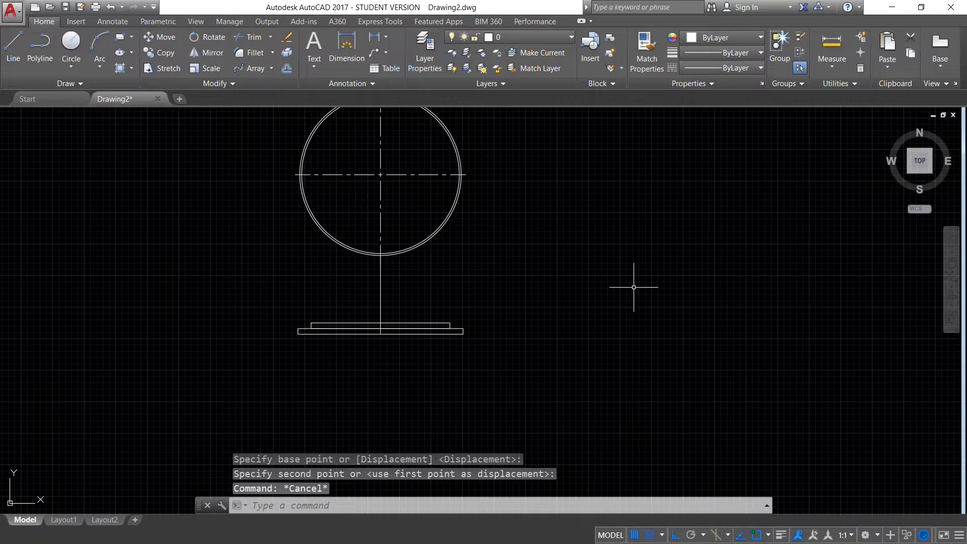
{"action": "type", "text": "of"}
{"action": "key", "text": "Return"}
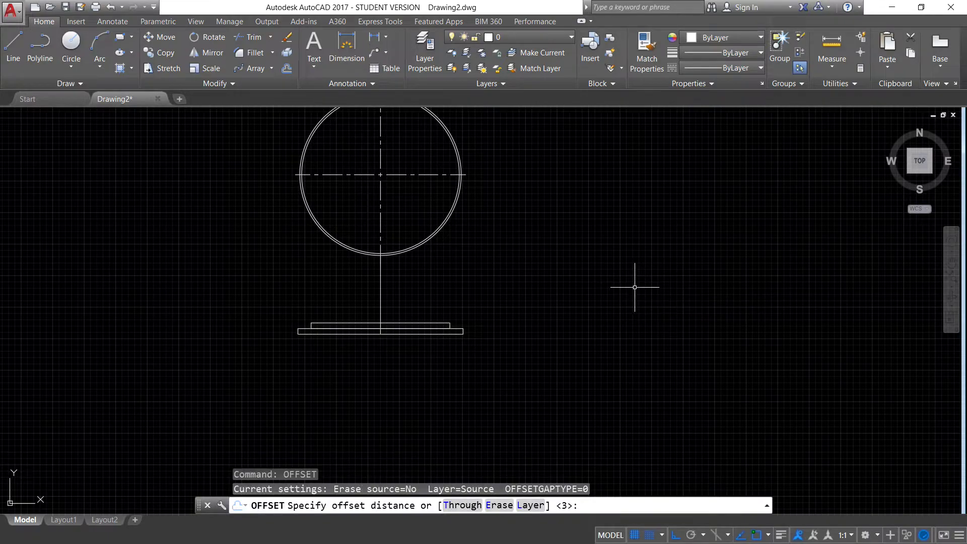
Offset the vertical centre line 75 units to both the left and the right
{"action": "key", "text": "Escape"}
{"action": "type", "text": "of"}
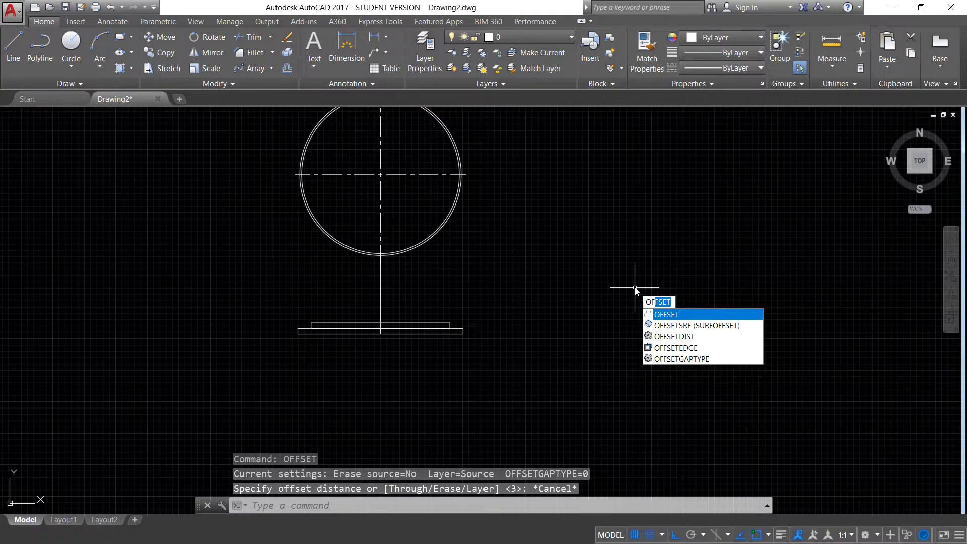
{"action": "key", "text": "Return"}
{"action": "key", "text": "Return"}
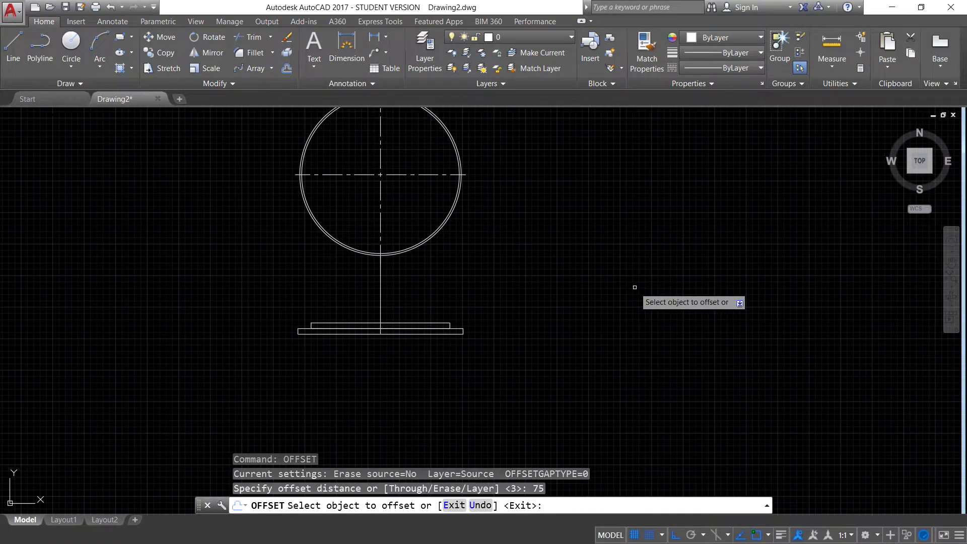
{"action": "left_click", "coordinate": [380, 310]}
{"action": "left_click", "coordinate": [355, 297]}
{"action": "left_click", "coordinate": [379, 314]}
{"action": "left_click", "coordinate": [438, 325]}
{"action": "key", "text": "Escape"}
Offset the disc's outer circle 5 units outward to make a third circle
{"action": "scroll", "coordinate": [439, 294], "scroll_direction": "up", "scroll_amount": 4}
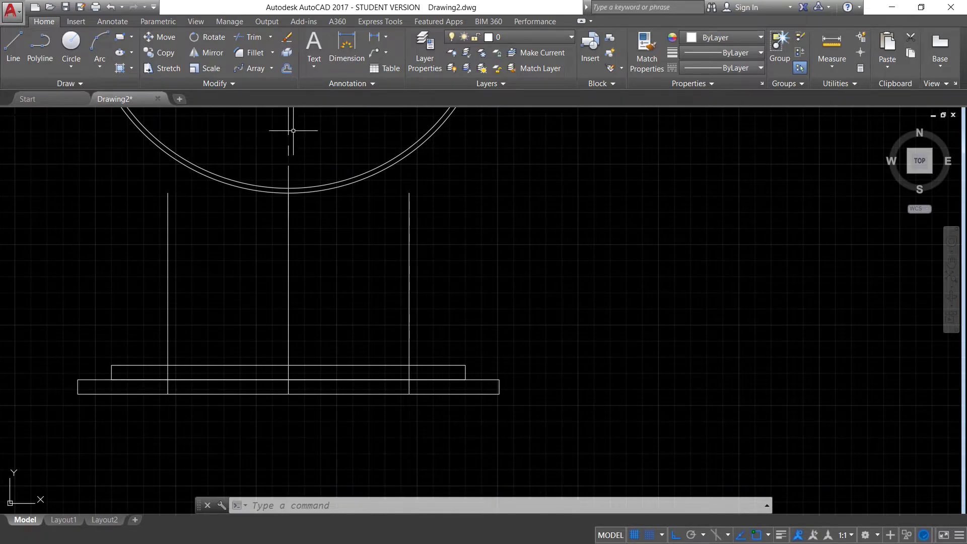
{"action": "middle_click_drag", "start_coordinate": [293, 131], "coordinate": [387, 178]}
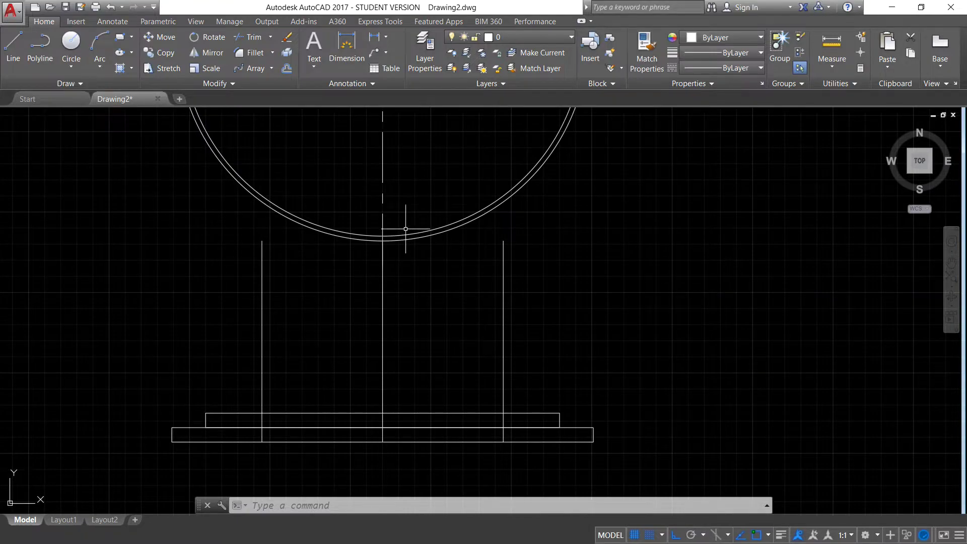
{"action": "type", "text": "of"}
{"action": "key", "text": "Return"}
{"action": "key", "text": "Return"}
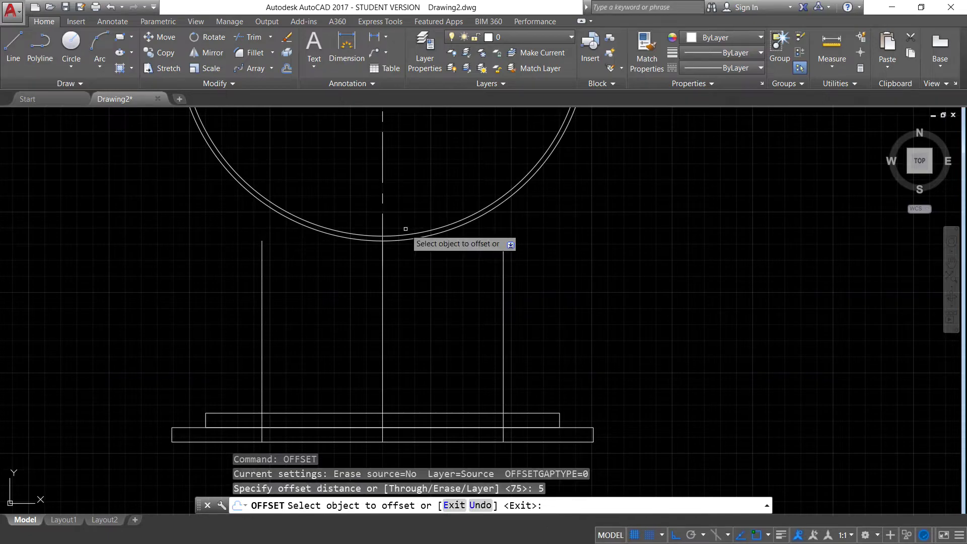
{"action": "left_click", "coordinate": [409, 240]}
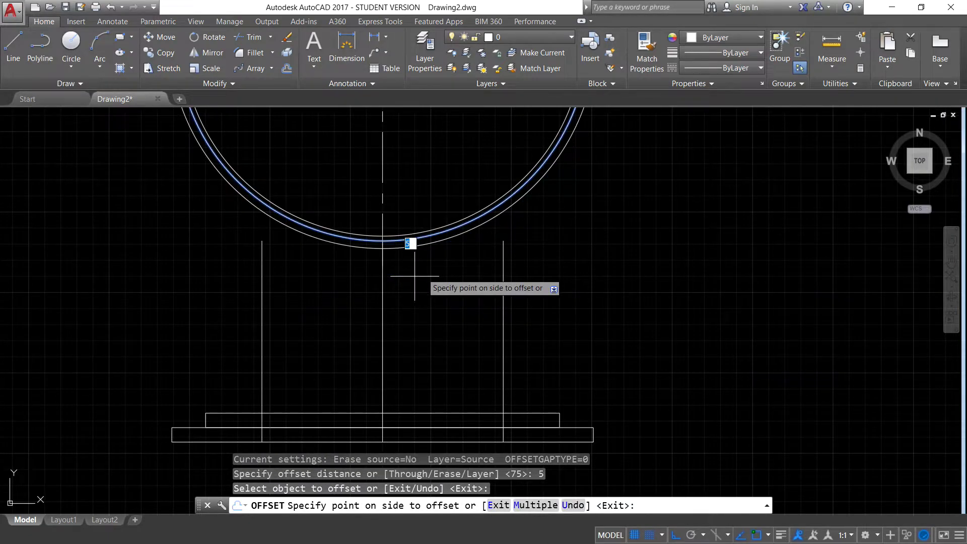
{"action": "key", "text": "Return"}
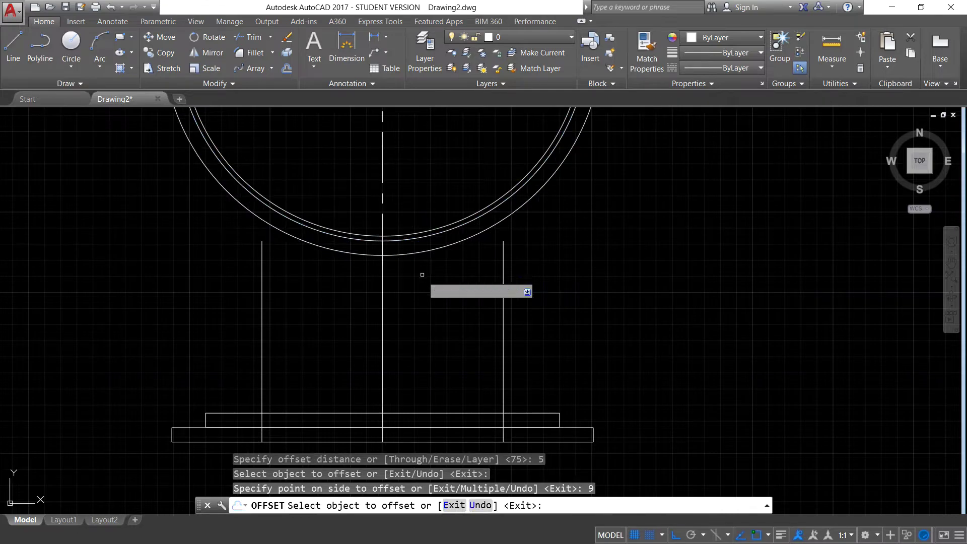
{"action": "key", "text": "Escape"}
{"action": "type", "text": "x"}
{"action": "key", "text": "Return"}
{"action": "left_click", "coordinate": [368, 252]}
{"action": "key", "text": "Escape"}
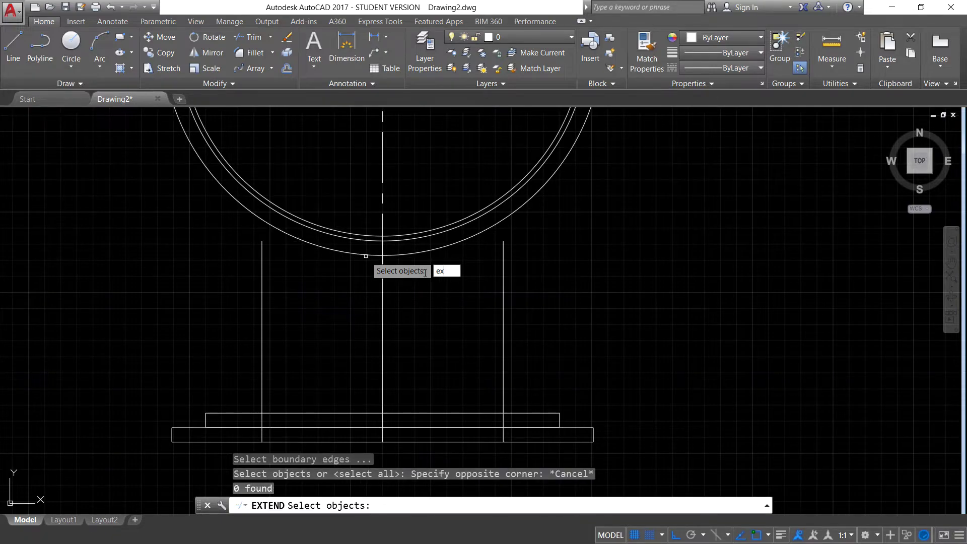
Delete the outermost arc after abandoning the extend attempt
{"action": "key", "text": "Escape"}
{"action": "type", "text": "ex"}
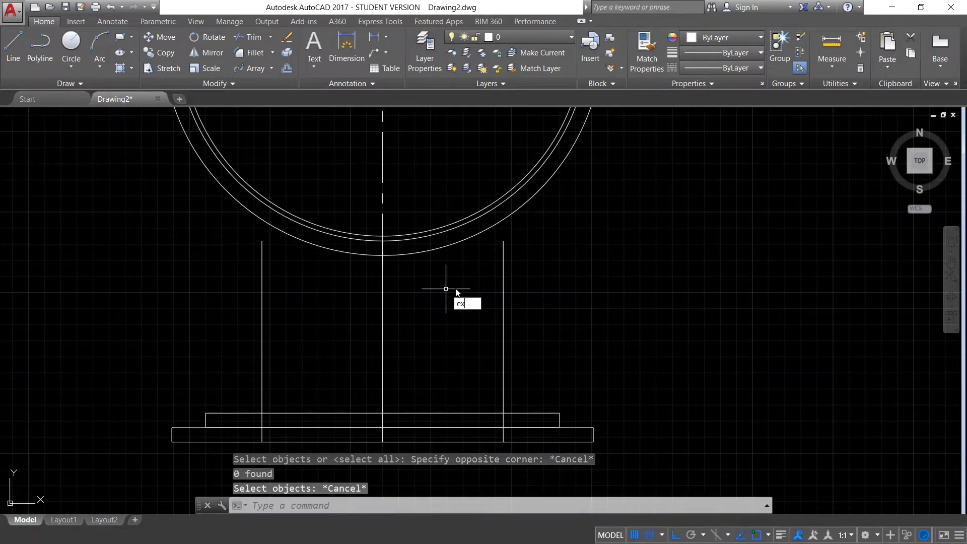
{"action": "left_click", "coordinate": [471, 317]}
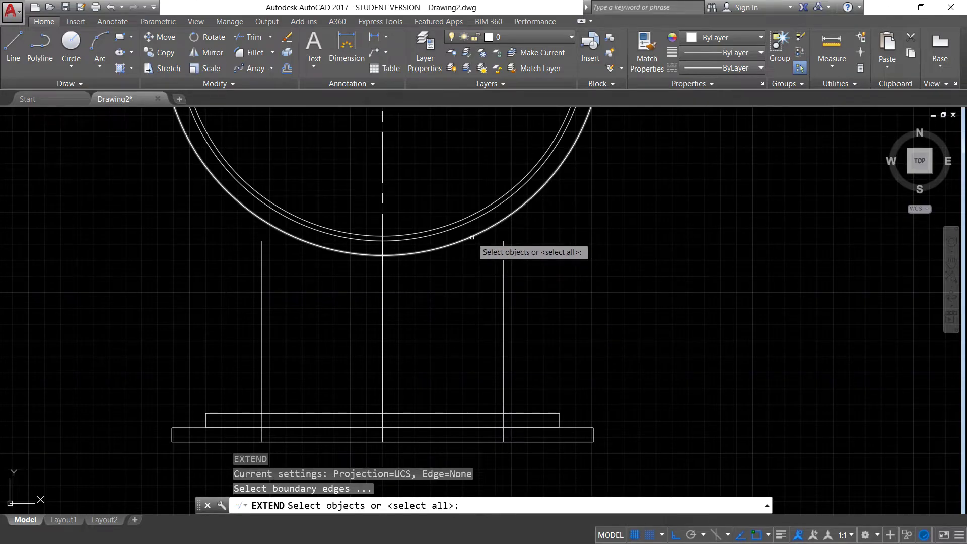
{"action": "key", "text": "Escape"}
{"action": "left_click", "coordinate": [472, 237]}
{"action": "key", "text": "Delete"}
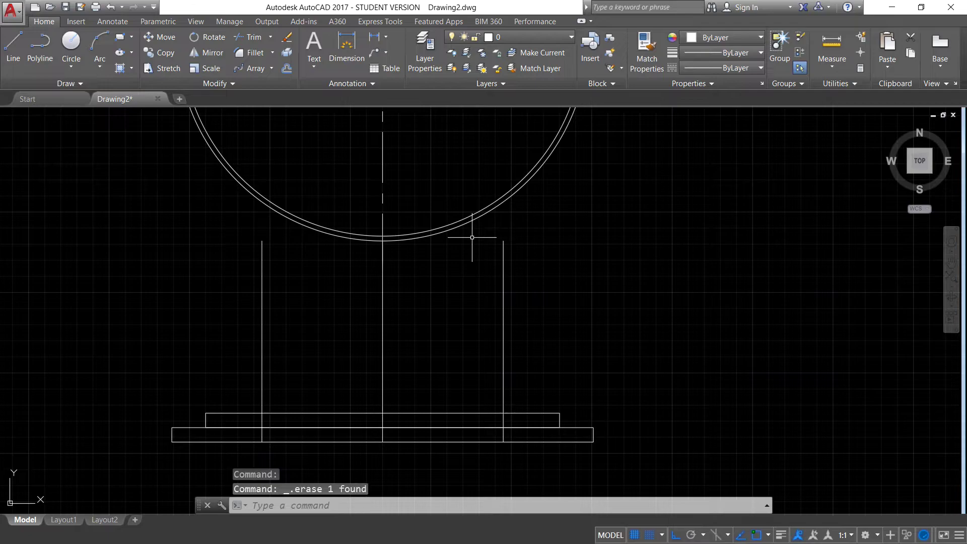
Offset the circle 6 units outward to create a new outer circle
{"action": "type", "text": "Of"}
{"action": "key", "text": "Return"}
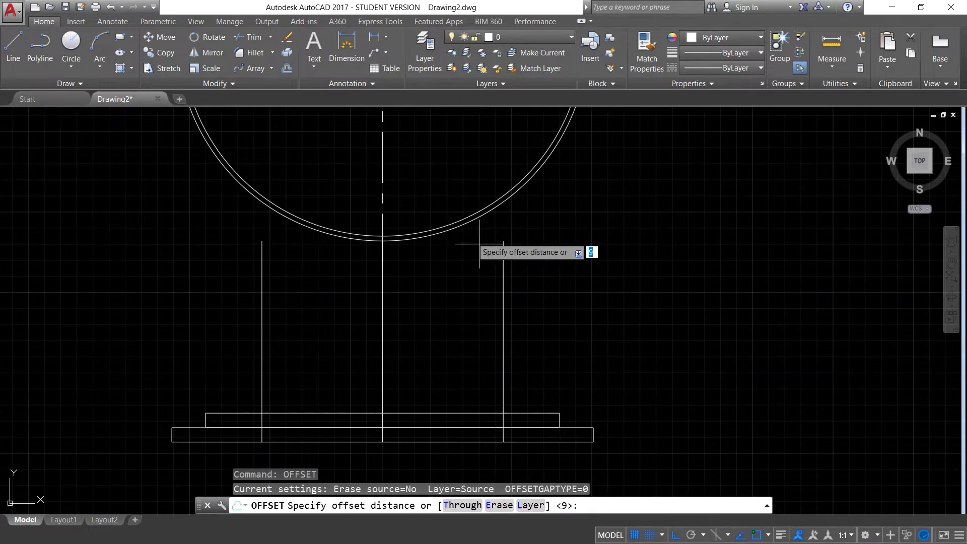
{"action": "type", "text": "6"}
{"action": "key", "text": "Return"}
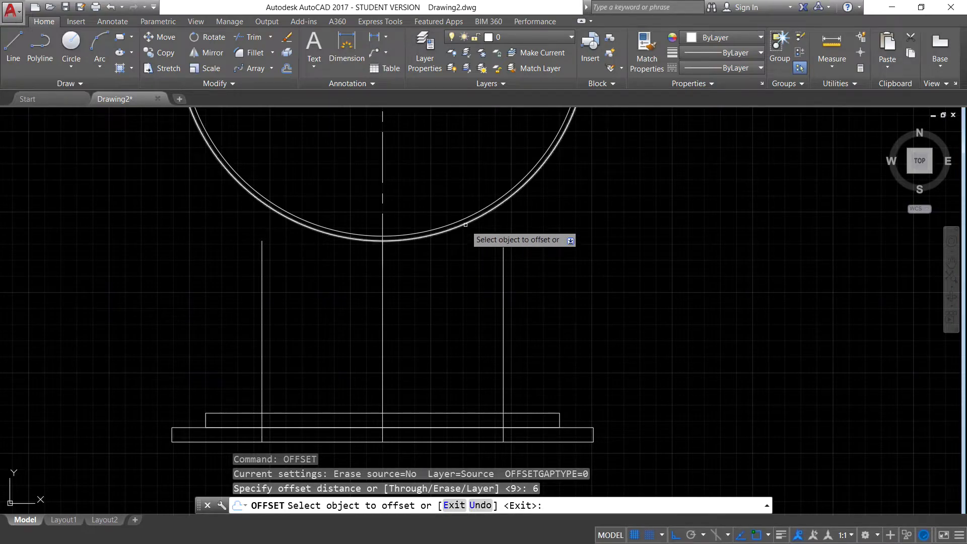
{"action": "left_click", "coordinate": [460, 223]}
{"action": "left_click", "coordinate": [467, 247]}
{"action": "key", "text": "Escape"}
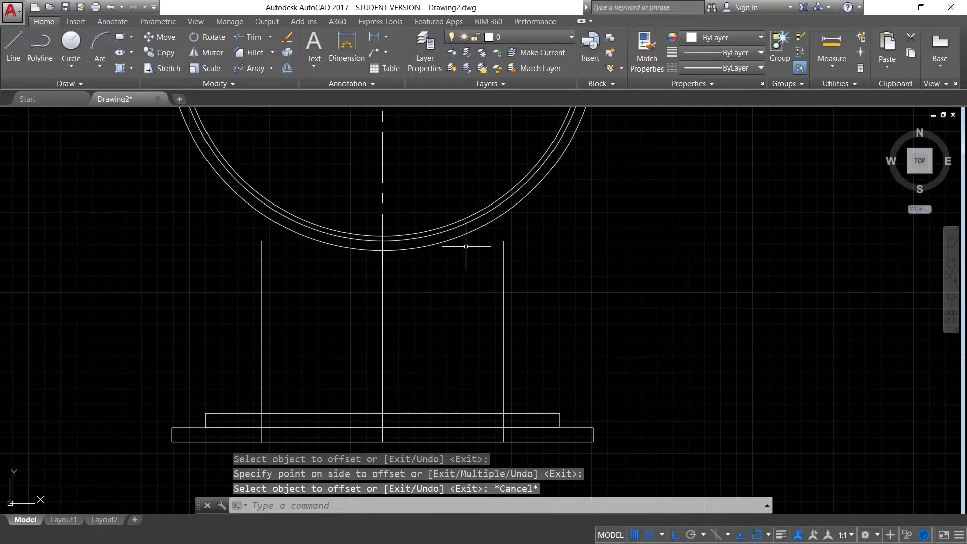
{"action": "type", "text": "EX"}
Extend the left and right vertical lines to the new outer circle
{"action": "key", "text": "Return"}
{"action": "left_click", "coordinate": [484, 224]}
{"action": "key", "text": "Return"}
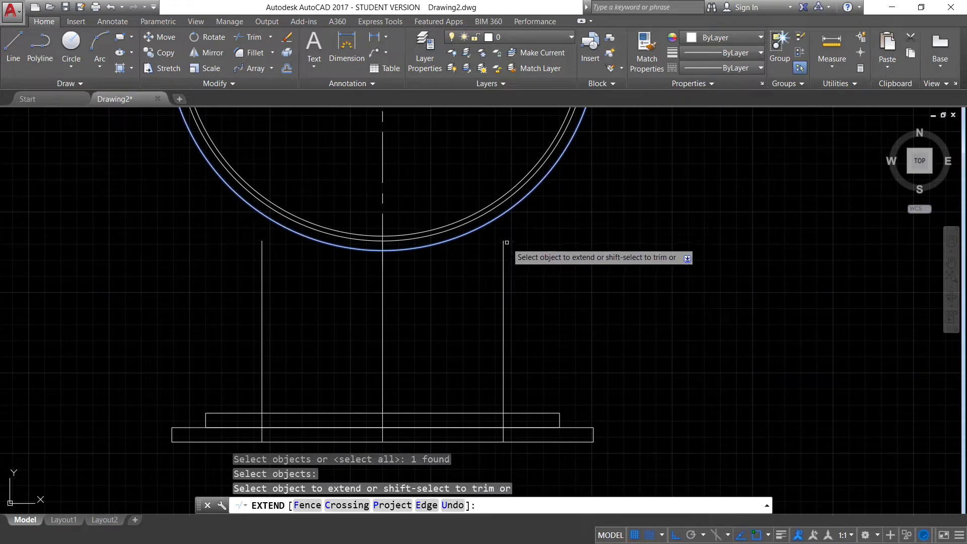
{"action": "left_click", "coordinate": [503, 242]}
{"action": "left_click", "coordinate": [262, 251]}
{"action": "key", "text": "Escape"}
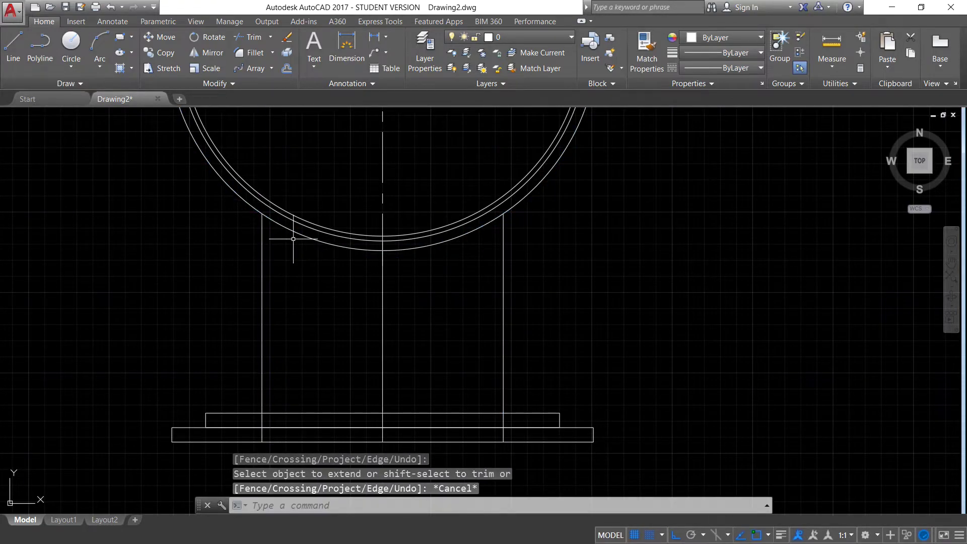
{"action": "scroll", "coordinate": [408, 280], "scroll_direction": "down", "scroll_amount": 2}
{"action": "middle_click_drag", "start_coordinate": [317, 246], "coordinate": [408, 281]}
{"action": "scroll", "coordinate": [394, 277], "scroll_direction": "up", "scroll_amount": 2}
{"action": "scroll", "coordinate": [375, 255], "scroll_direction": "up", "scroll_amount": 2}
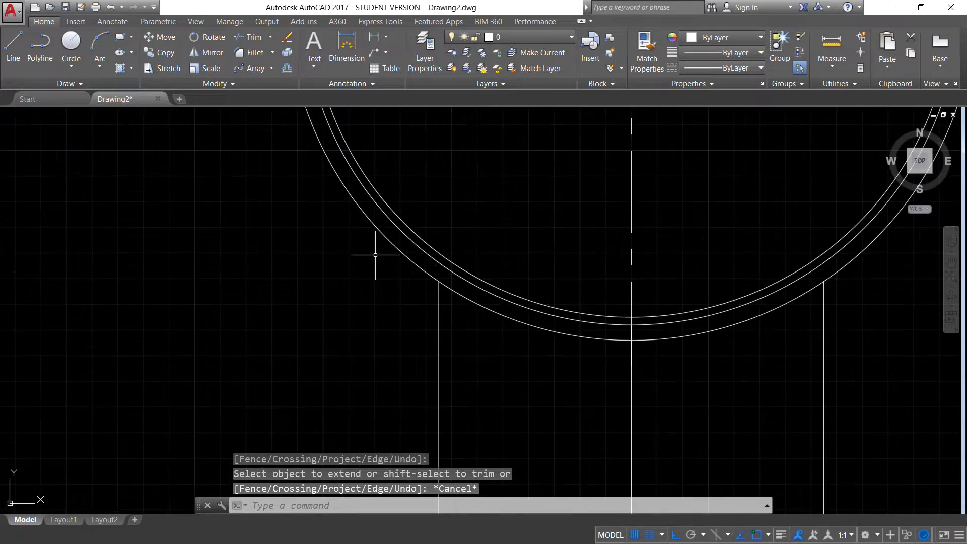
Offset the vertical centre line 110 units to each side
{"action": "type", "text": "o"}
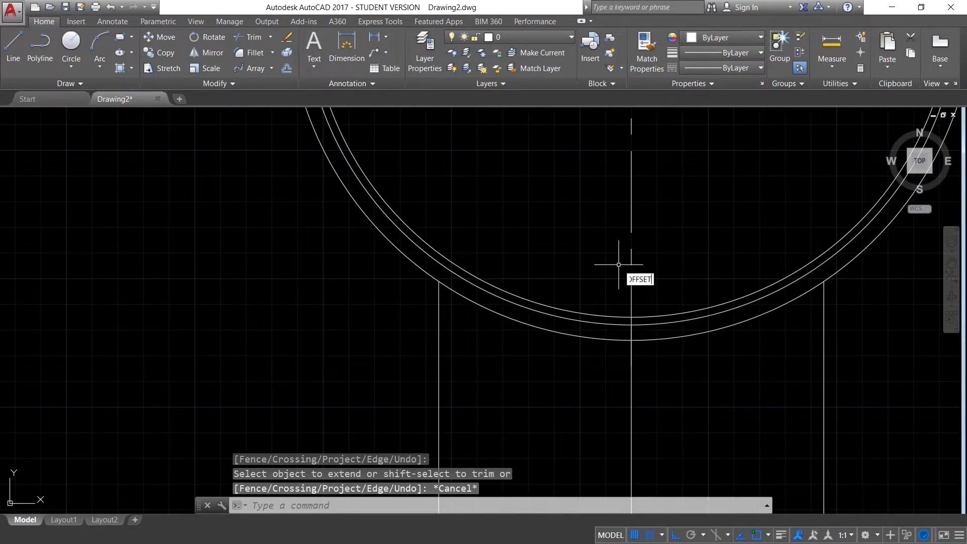
{"action": "key", "text": "Return"}
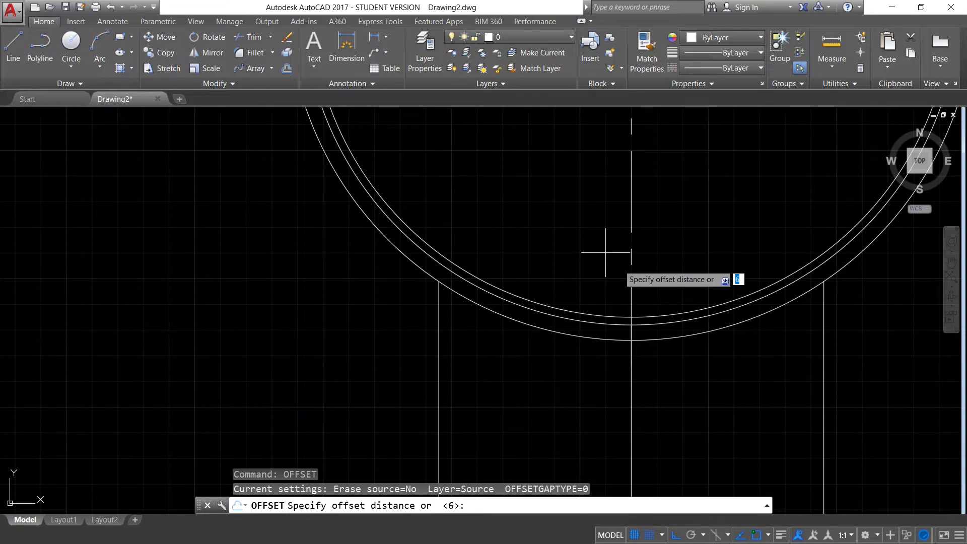
{"action": "scroll", "coordinate": [606, 252], "scroll_direction": "down", "scroll_amount": 2}
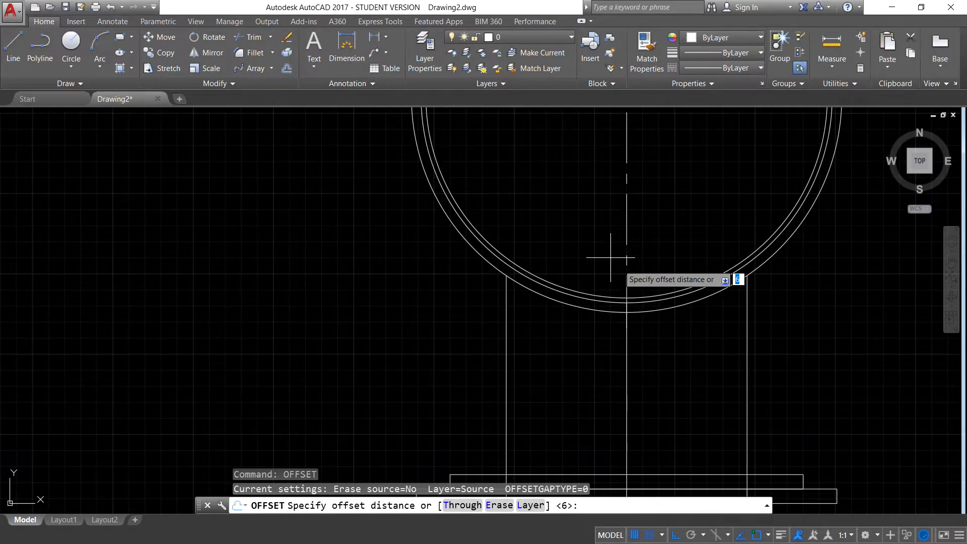
{"action": "type", "text": "10"}
{"action": "key", "text": "Return"}
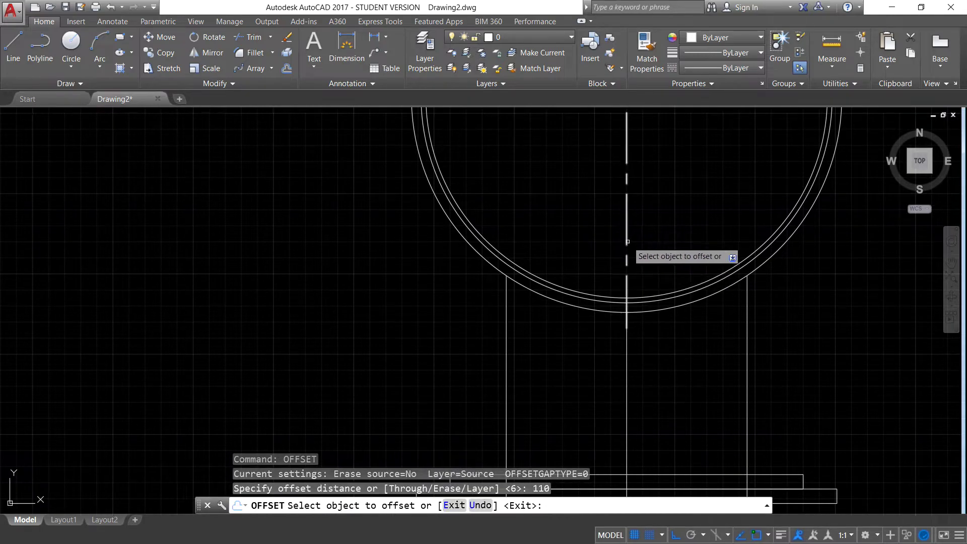
{"action": "left_click", "coordinate": [627, 242]}
{"action": "type", "text": "105"}
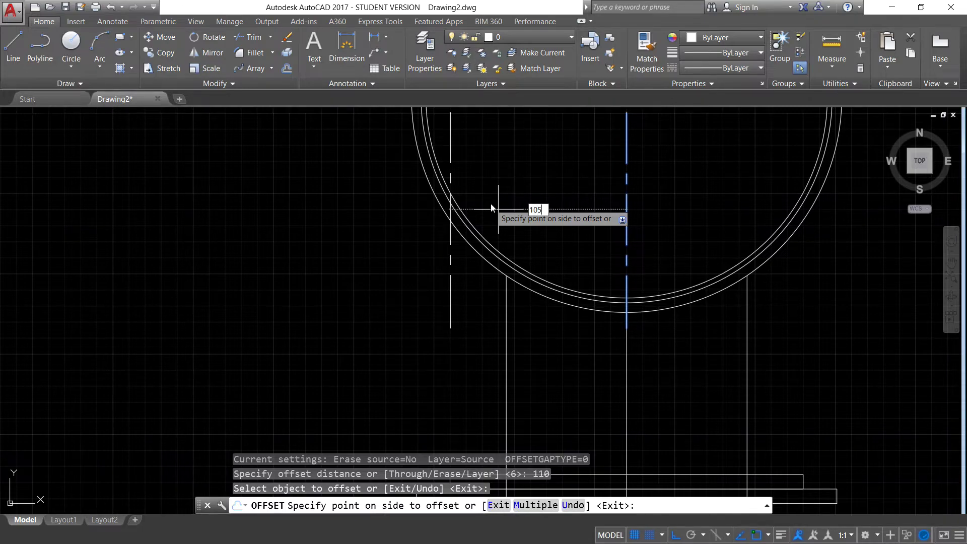
{"action": "key", "text": "Return"}
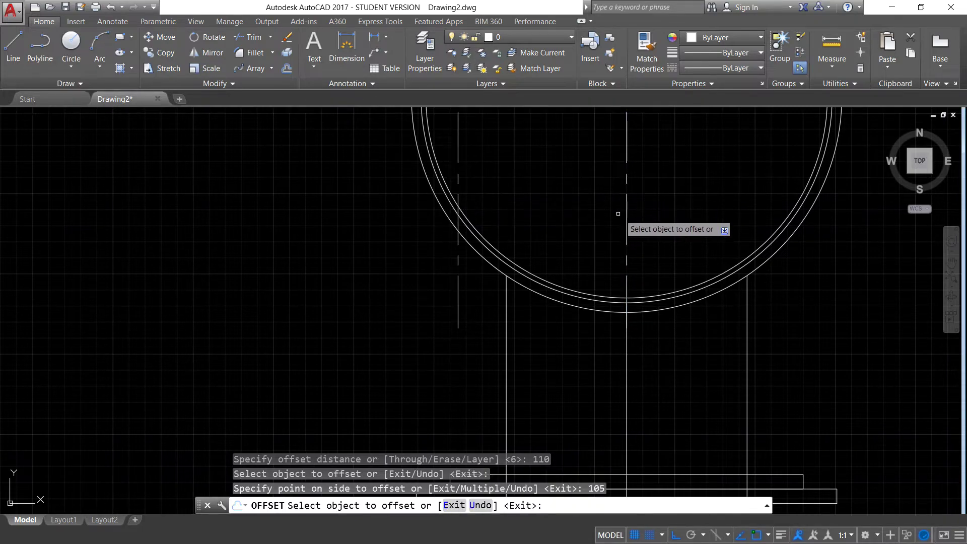
{"action": "left_click", "coordinate": [625, 209]}
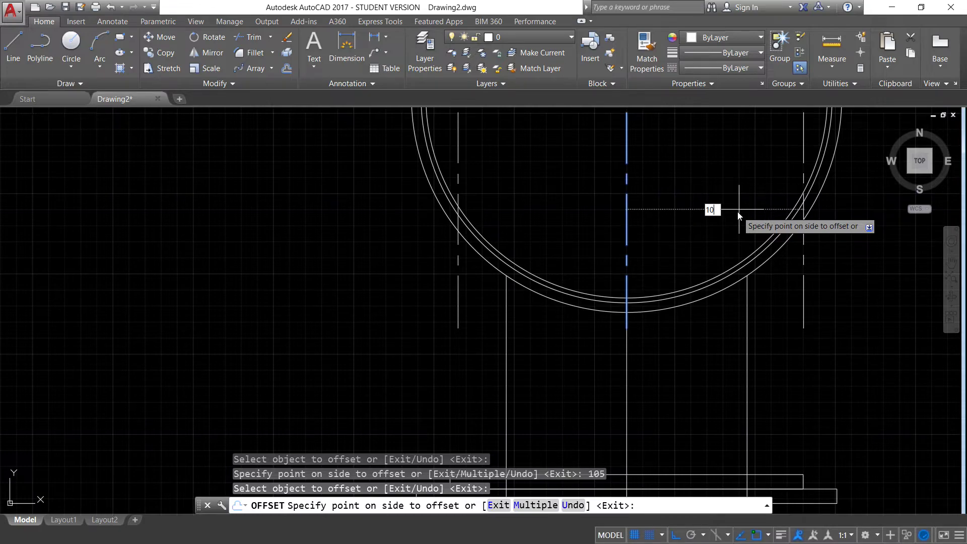
{"action": "key", "text": "BackSpace"}
{"action": "key", "text": "BackSpace"}
{"action": "key", "text": "Escape"}
{"action": "middle_click_drag", "start_coordinate": [659, 241], "coordinate": [519, 304]}
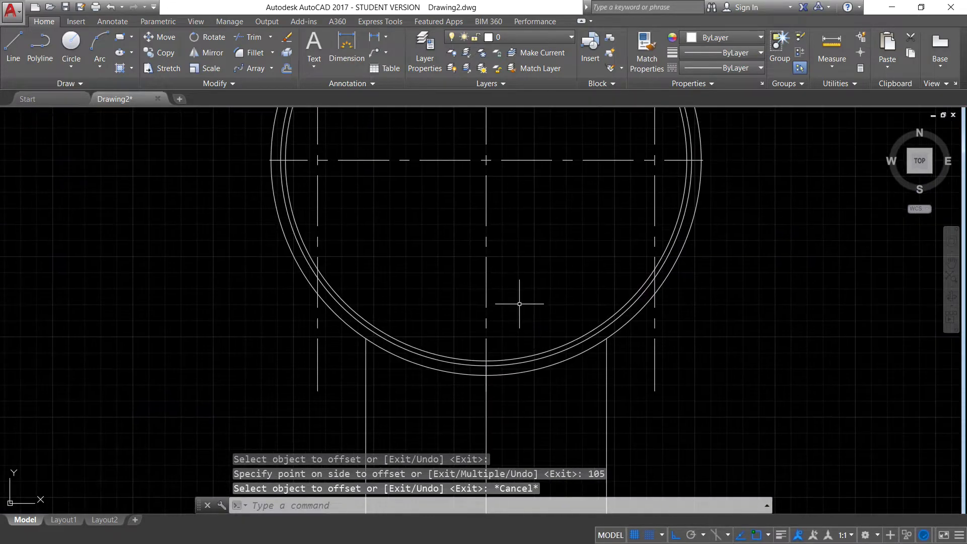
{"action": "type", "text": "TR"}
{"action": "key", "text": "Return"}
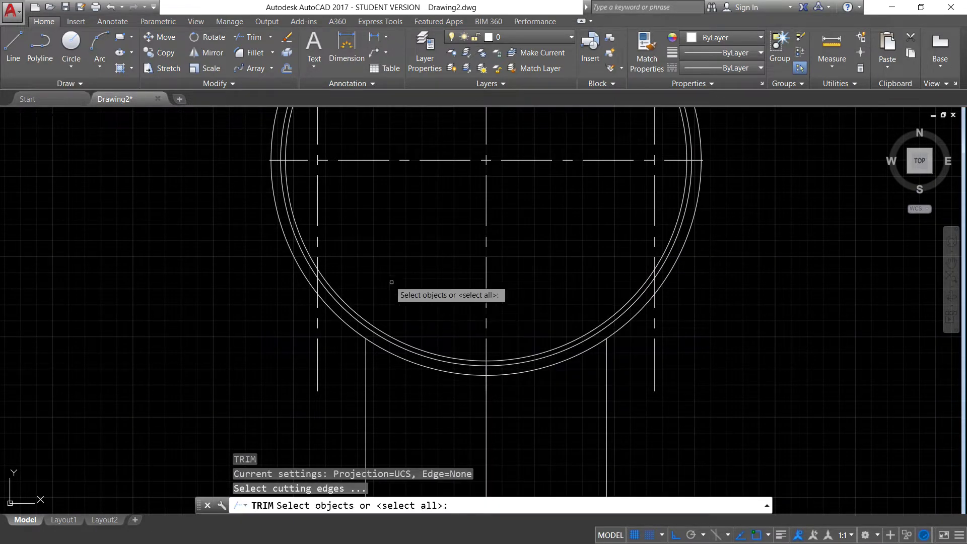
Trim the outer ring at the two ±110 guide lines, leaving the lower saddle arc
{"action": "left_click", "coordinate": [317, 243]}
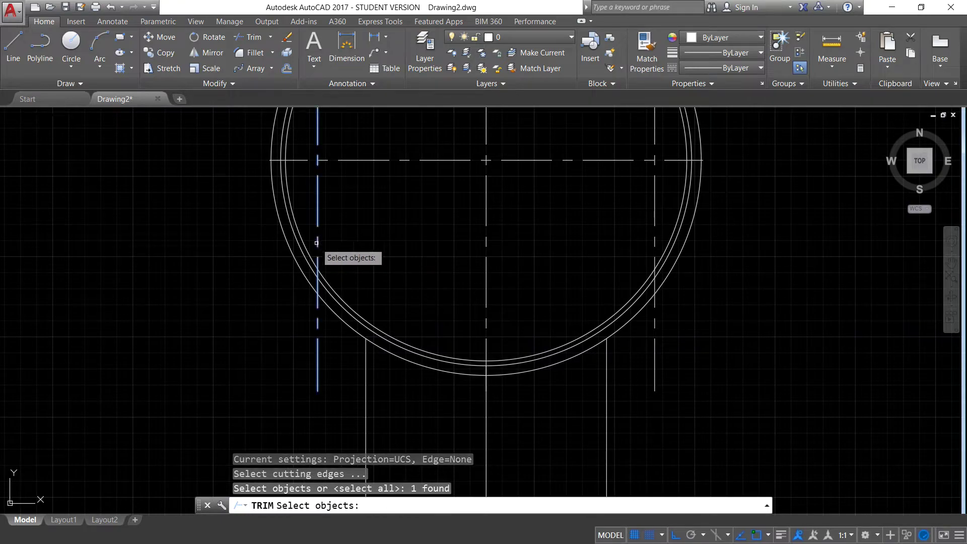
{"action": "left_click", "coordinate": [655, 214]}
{"action": "key", "text": "Return"}
{"action": "left_click", "coordinate": [669, 274]}
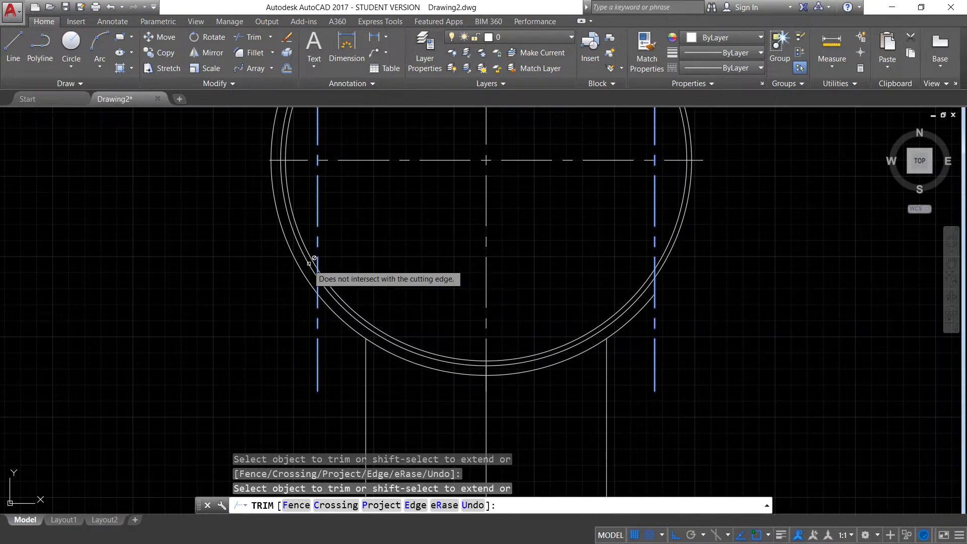
{"action": "left_click", "coordinate": [297, 264]}
{"action": "scroll", "coordinate": [378, 283], "scroll_direction": "down", "scroll_amount": 2}
{"action": "scroll", "coordinate": [378, 282], "scroll_direction": "down", "scroll_amount": 3}
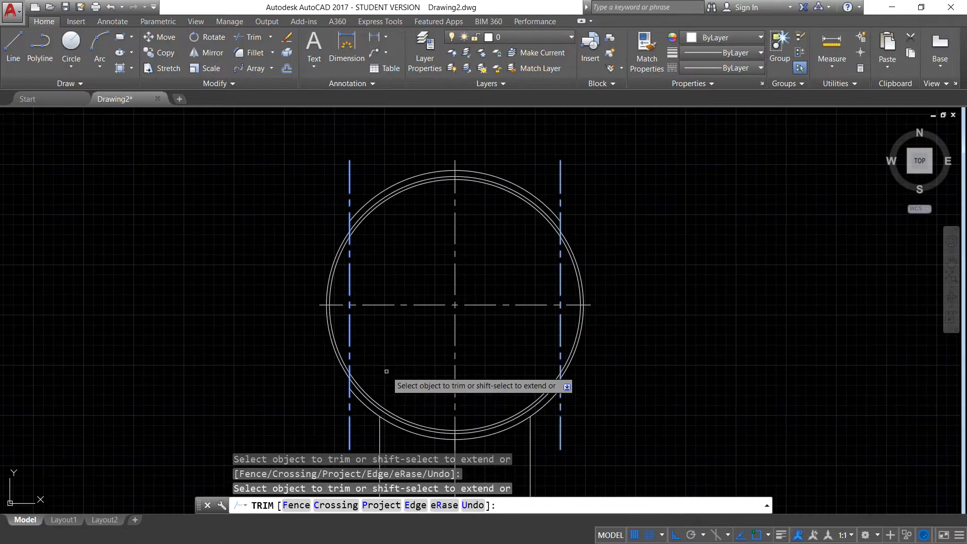
{"action": "key", "text": "Escape"}
Erase the leftover top arc and the right vertical guide line
{"action": "left_click", "coordinate": [506, 179]}
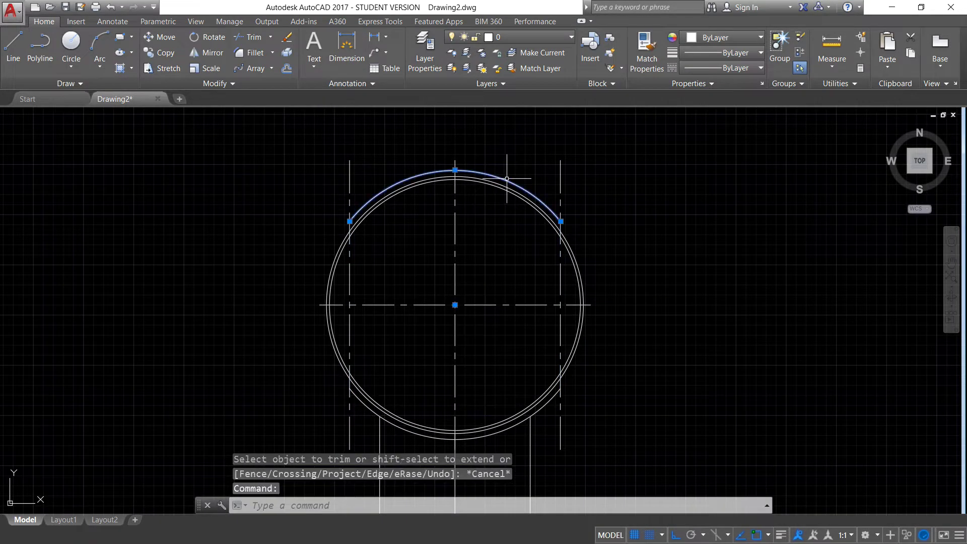
{"action": "key", "text": "Delete"}
{"action": "left_click", "coordinate": [568, 190]}
{"action": "left_click", "coordinate": [519, 147]}
{"action": "key", "text": "Delete"}
{"action": "left_click", "coordinate": [373, 165]}
{"action": "middle_click_drag", "start_coordinate": [367, 334], "coordinate": [381, 205]}
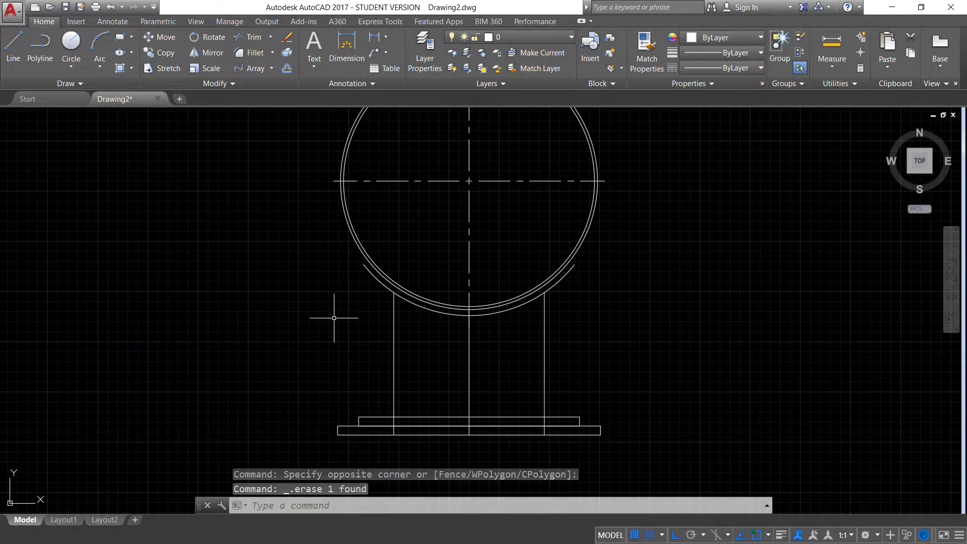
{"action": "scroll", "coordinate": [333, 318], "scroll_direction": "up", "scroll_amount": 5}
{"action": "scroll", "coordinate": [443, 302], "scroll_direction": "down", "scroll_amount": 1}
Start a line with object snap turned off
{"action": "type", "text": "li"}
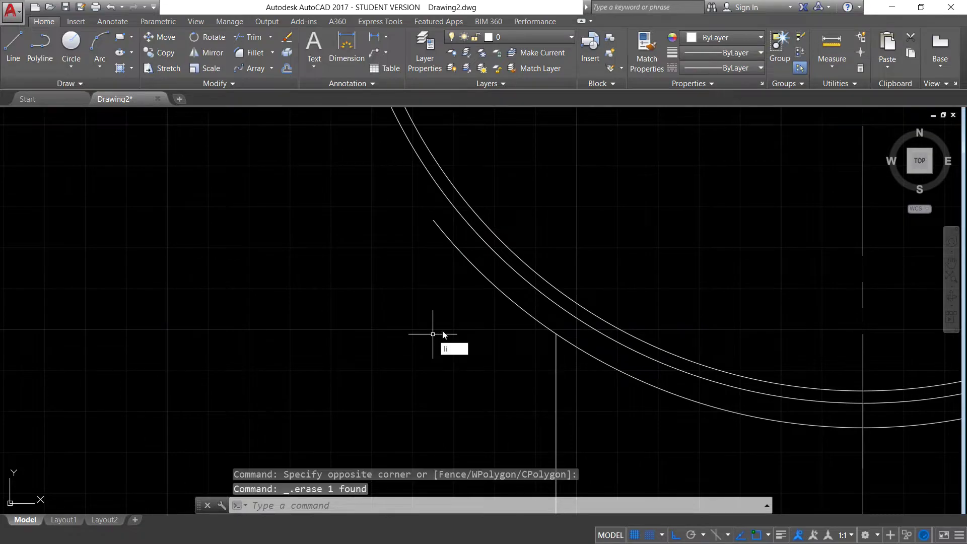
{"action": "key", "text": "Return"}
{"action": "scroll", "coordinate": [413, 208], "scroll_direction": "down", "scroll_amount": 3}
{"action": "key", "text": "F3"}
{"action": "scroll", "coordinate": [425, 218], "scroll_direction": "down", "scroll_amount": 1}
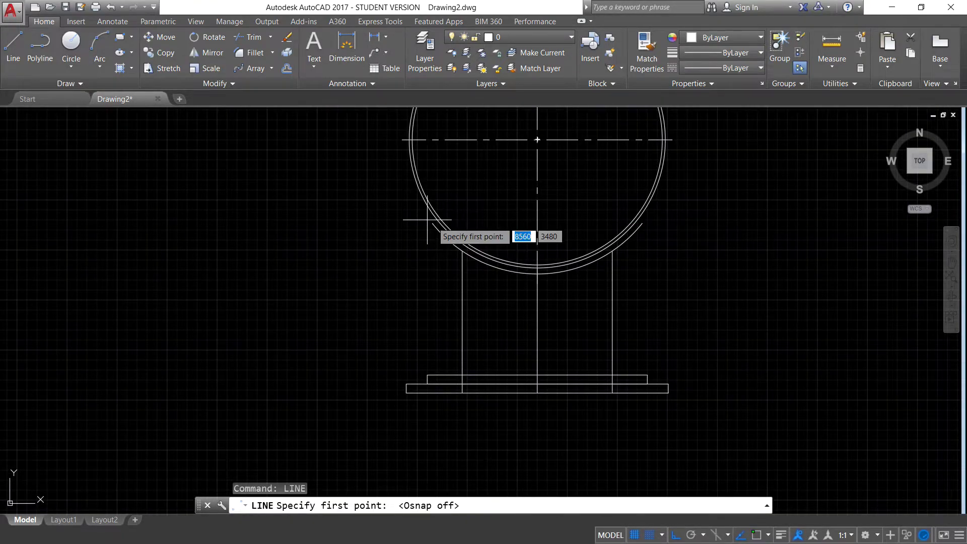
Draw a short end line across the saddle arc's end with object snap on
{"action": "scroll", "coordinate": [429, 221], "scroll_direction": "down", "scroll_amount": 2}
{"action": "scroll", "coordinate": [430, 227], "scroll_direction": "up", "scroll_amount": 2}
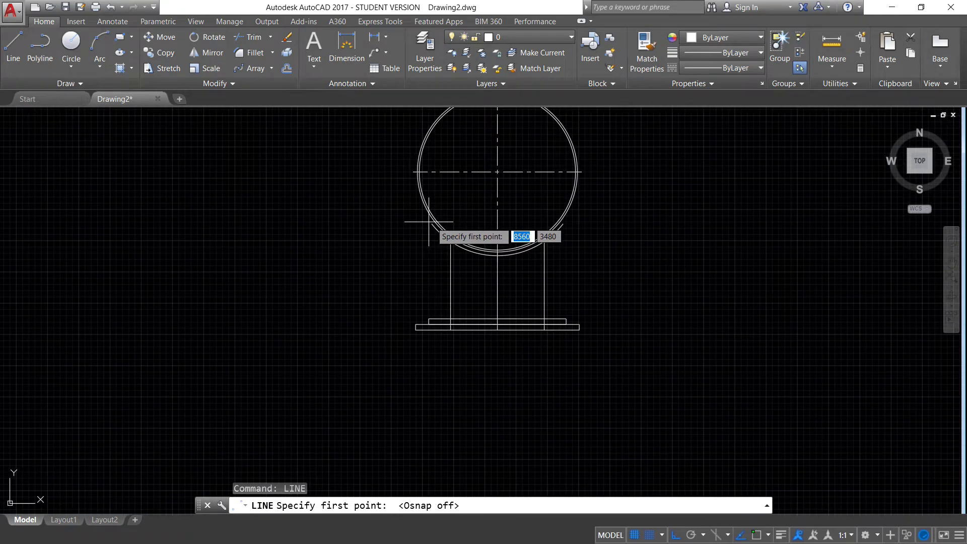
{"action": "key", "text": "F3"}
{"action": "scroll", "coordinate": [430, 217], "scroll_direction": "up", "scroll_amount": 3}
{"action": "left_click", "coordinate": [427, 226]}
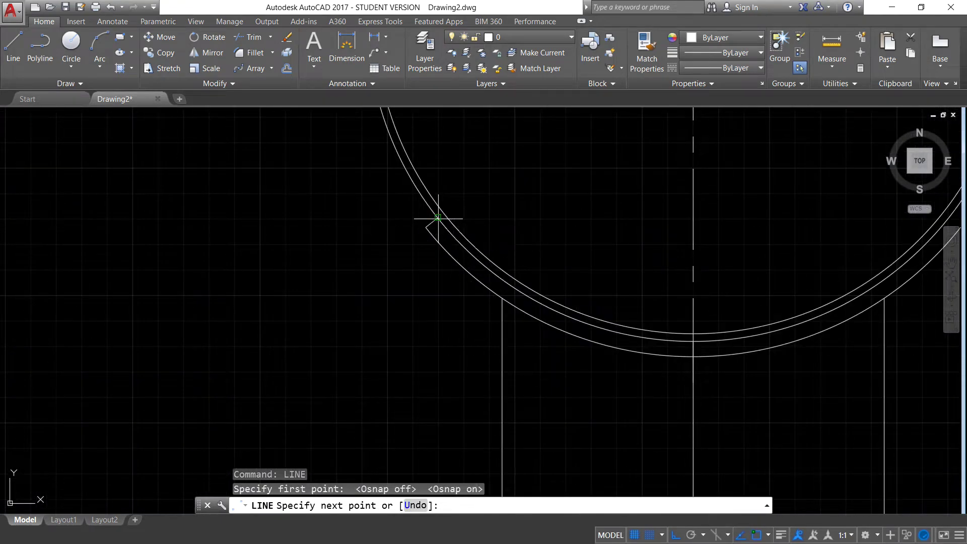
{"action": "key", "text": "Escape"}
{"action": "key", "text": "Escape"}
Mirror the end line across the vertical centre line, keeping the original
{"action": "scroll", "coordinate": [438, 218], "scroll_direction": "down", "scroll_amount": 3}
{"action": "scroll", "coordinate": [462, 229], "scroll_direction": "up", "scroll_amount": 3}
{"action": "left_click", "coordinate": [448, 226]}
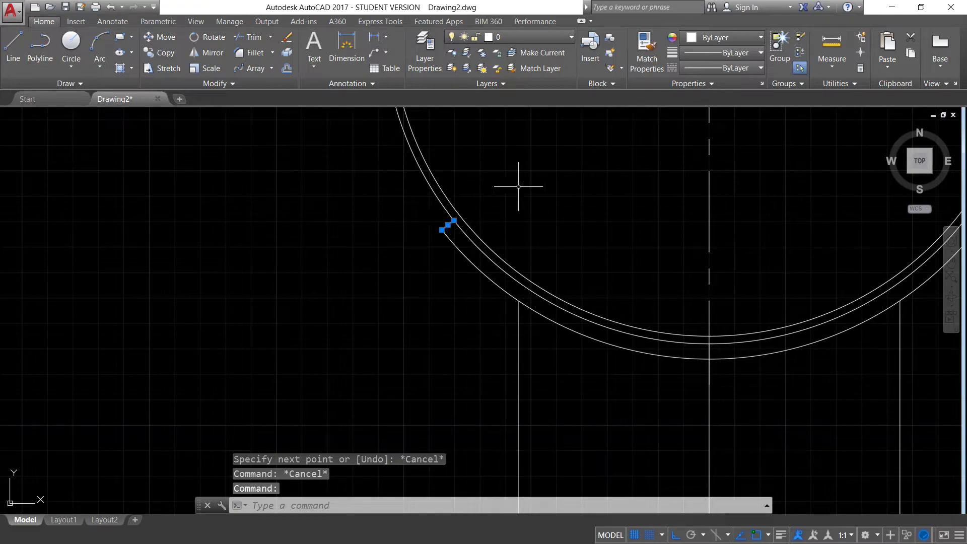
{"action": "type", "text": "MI"}
{"action": "key", "text": "Return"}
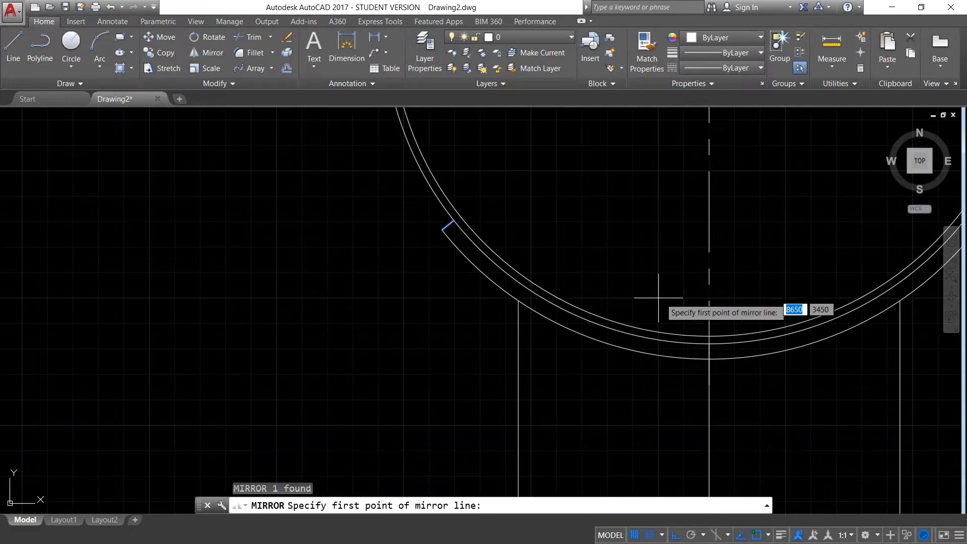
{"action": "scroll", "coordinate": [708, 347], "scroll_direction": "down", "scroll_amount": 3}
{"action": "left_click", "coordinate": [711, 354]}
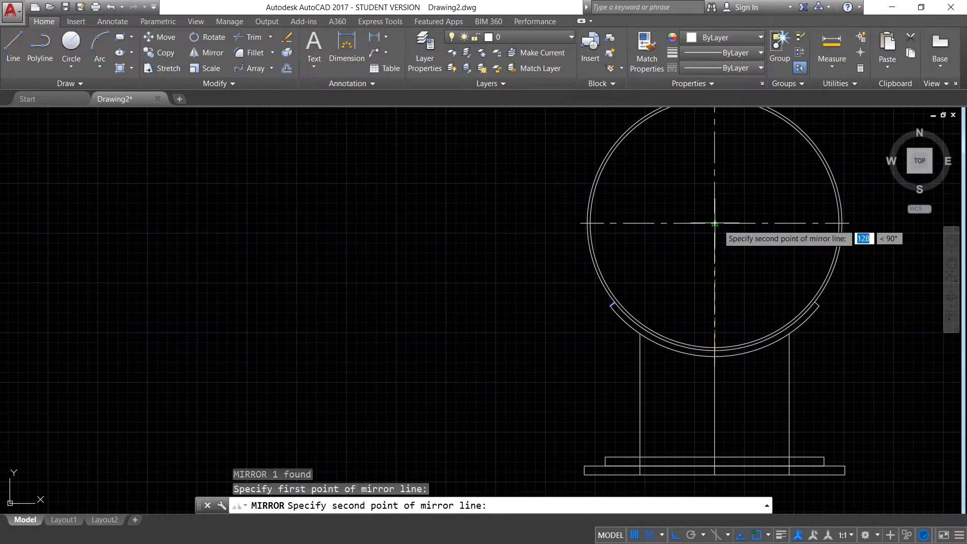
{"action": "left_click", "coordinate": [717, 223]}
{"action": "left_click", "coordinate": [744, 266]}
{"action": "middle_click_drag", "start_coordinate": [704, 272], "coordinate": [500, 261]}
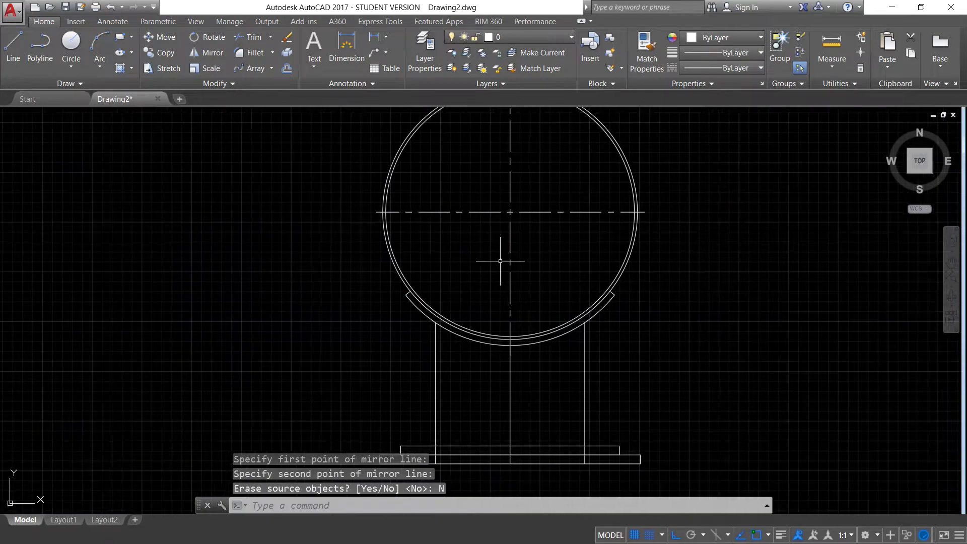
{"action": "middle_click_drag", "start_coordinate": [602, 380], "coordinate": [602, 339]}
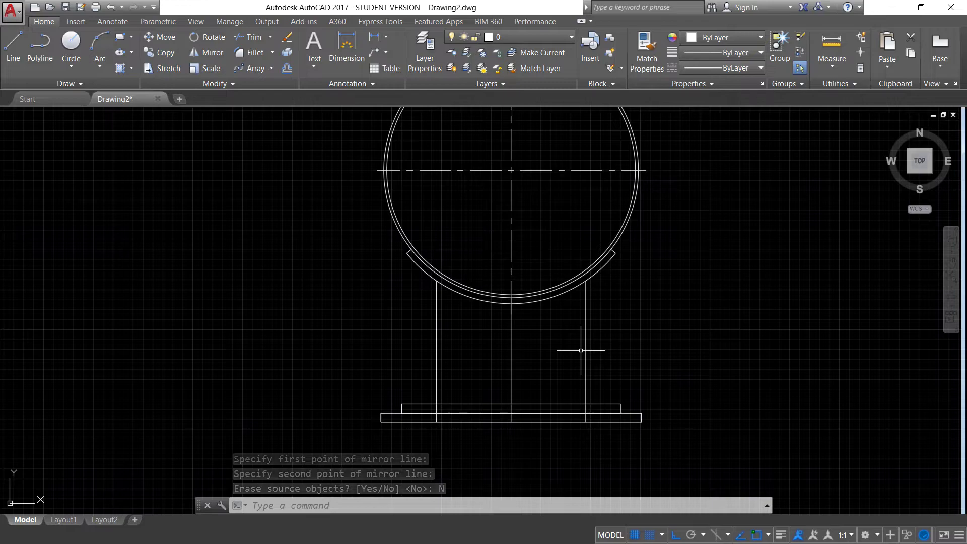
{"action": "middle_click_drag", "start_coordinate": [556, 367], "coordinate": [518, 313]}
{"action": "scroll", "coordinate": [392, 357], "scroll_direction": "up", "scroll_amount": 4}
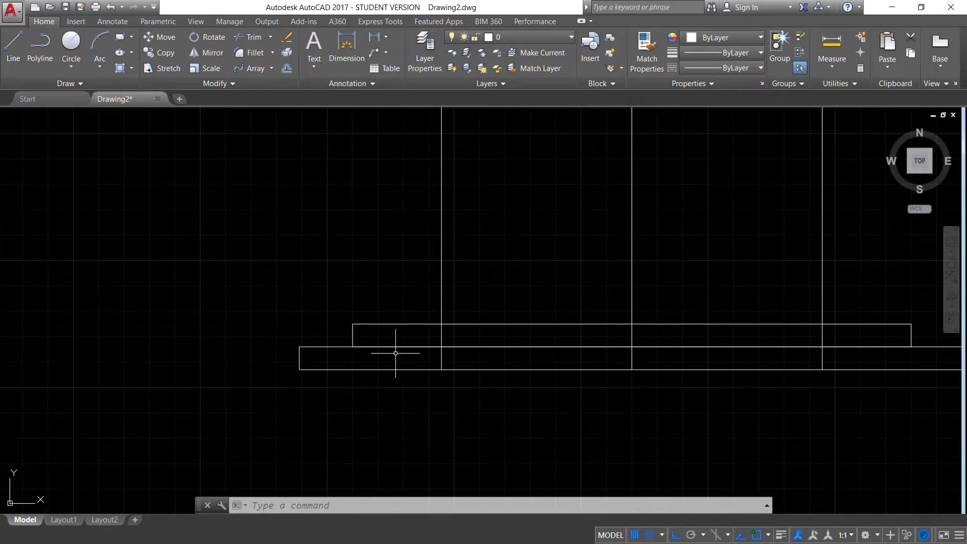
Trim the leg lines inside the lower plate against the upper base plate
{"action": "scroll", "coordinate": [413, 340], "scroll_direction": "down", "scroll_amount": 4}
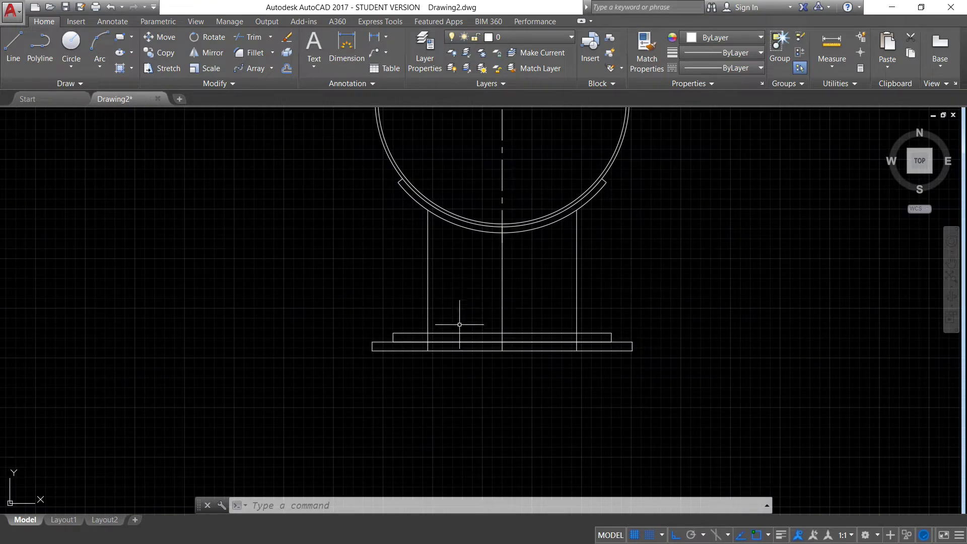
{"action": "type", "text": "TR"}
{"action": "key", "text": "Return"}
{"action": "left_click", "coordinate": [532, 336]}
{"action": "scroll", "coordinate": [573, 353], "scroll_direction": "up", "scroll_amount": 5}
{"action": "key", "text": "Return"}
{"action": "left_click_drag", "start_coordinate": [627, 281], "coordinate": [204, 280]}
{"action": "middle_click_drag", "start_coordinate": [205, 280], "coordinate": [534, 308]}
{"action": "left_click_drag", "start_coordinate": [339, 302], "coordinate": [310, 301]}
{"action": "left_click", "coordinate": [310, 301]}
{"action": "key", "text": "Escape"}
{"action": "scroll", "coordinate": [486, 323], "scroll_direction": "down", "scroll_amount": 2}
{"action": "scroll", "coordinate": [547, 324], "scroll_direction": "down", "scroll_amount": 2}
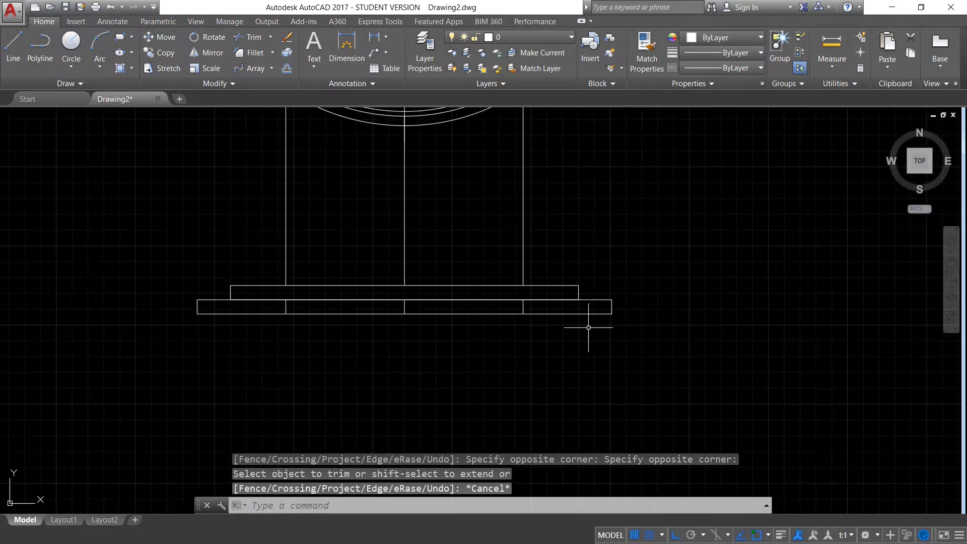
Erase the three leftover line pieces in the lower plate and the central stand line
{"action": "left_click", "coordinate": [544, 313]}
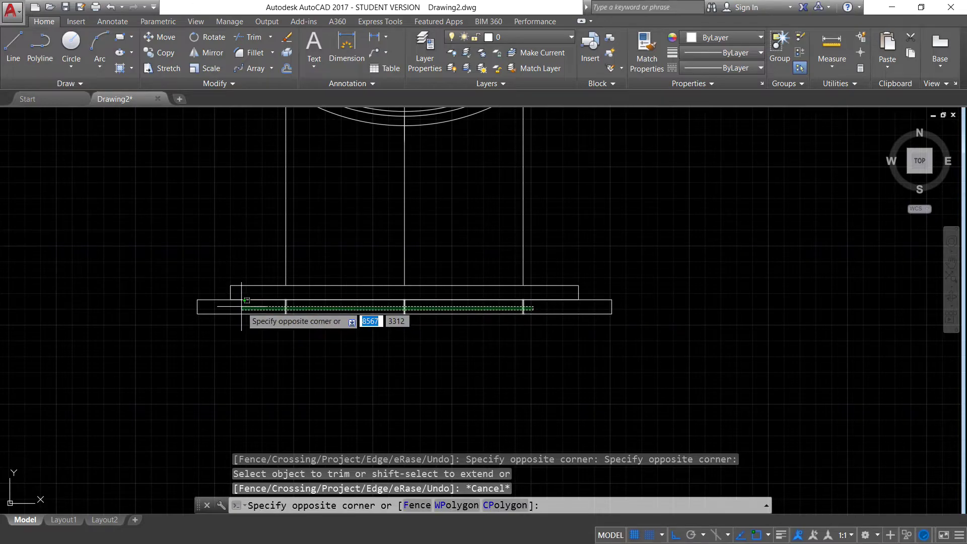
{"action": "left_click", "coordinate": [256, 299]}
{"action": "key", "text": "Delete"}
{"action": "scroll", "coordinate": [416, 306], "scroll_direction": "down", "scroll_amount": 2}
{"action": "middle_click_drag", "start_coordinate": [453, 241], "coordinate": [460, 312]}
{"action": "left_click", "coordinate": [455, 388]}
{"action": "left_click", "coordinate": [442, 375]}
{"action": "key", "text": "Delete"}
{"action": "scroll", "coordinate": [509, 356], "scroll_direction": "down", "scroll_amount": 2}
{"action": "scroll", "coordinate": [487, 227], "scroll_direction": "up", "scroll_amount": 2}
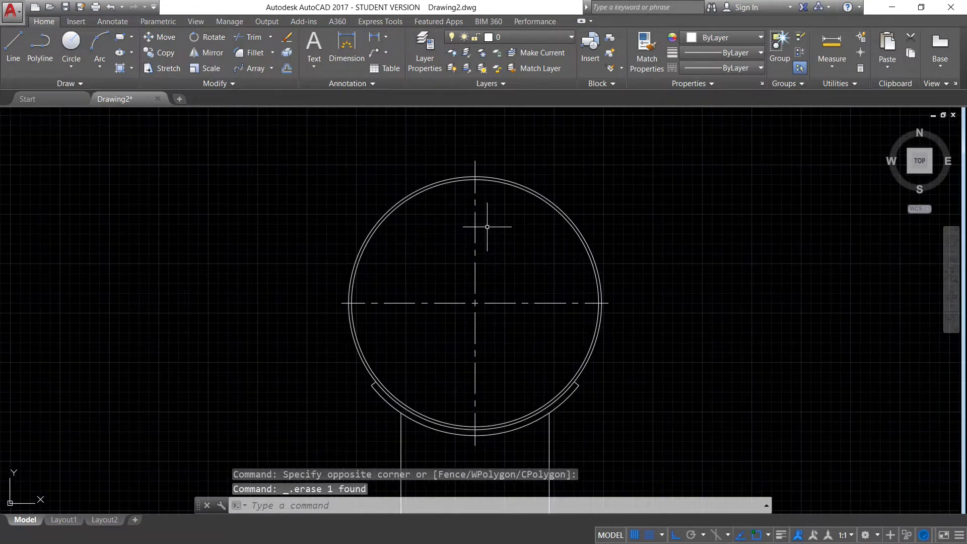
{"action": "type", "text": "c"}
{"action": "key", "text": "Return"}
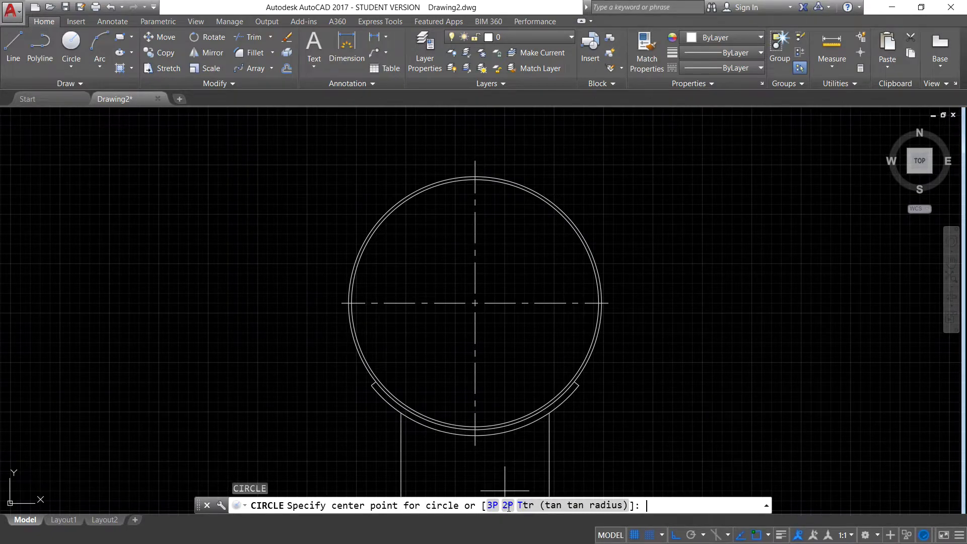
Draw a 2-point circle from the disc top to its centre and copy it just below the centre
{"action": "left_click", "coordinate": [508, 505]}
{"action": "left_click", "coordinate": [475, 180]}
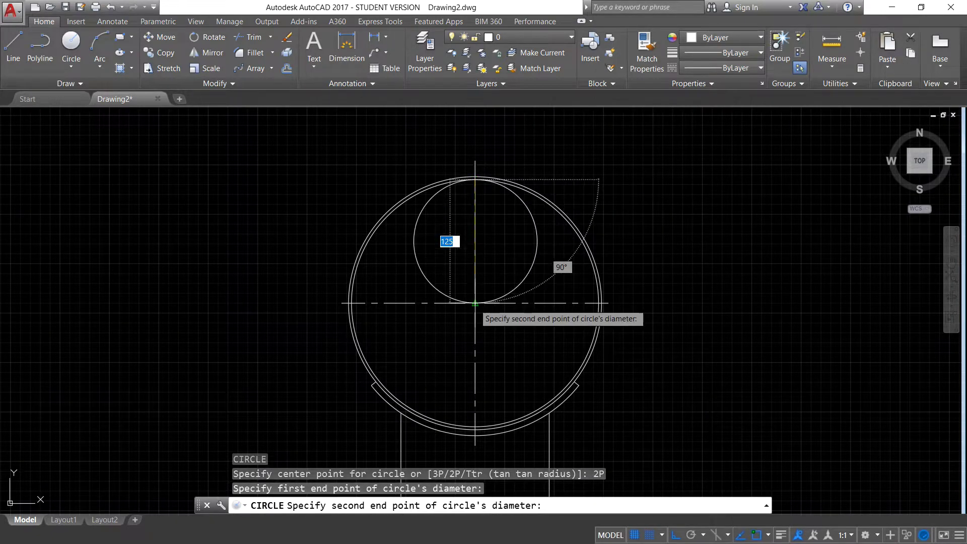
{"action": "left_click", "coordinate": [475, 303]}
{"action": "left_click", "coordinate": [535, 292]}
{"action": "left_click", "coordinate": [520, 260]}
{"action": "type", "text": "o"}
{"action": "key", "text": "Return"}
{"action": "left_click", "coordinate": [475, 179]}
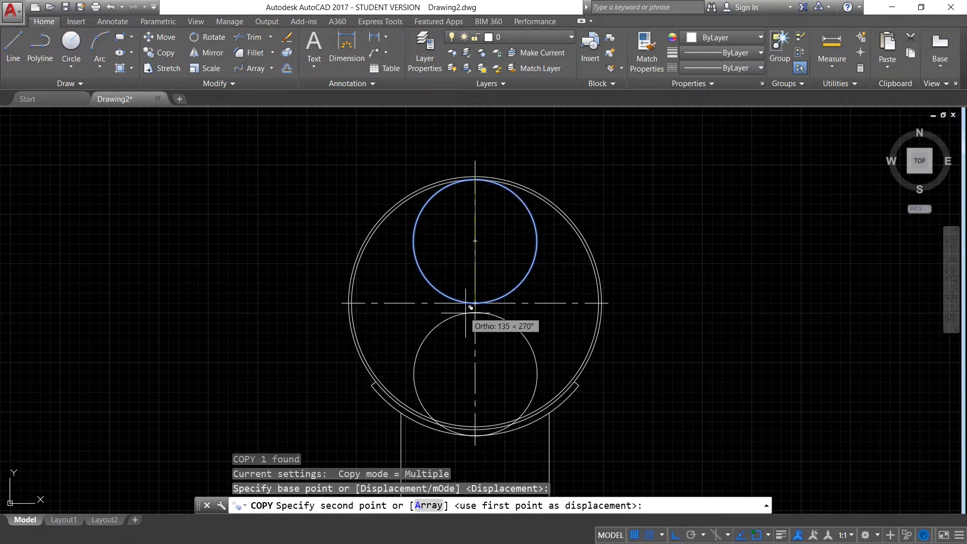
{"action": "left_click", "coordinate": [473, 302]}
{"action": "key", "text": "Escape"}
{"action": "key", "text": "Escape"}
{"action": "type", "text": "TR"}
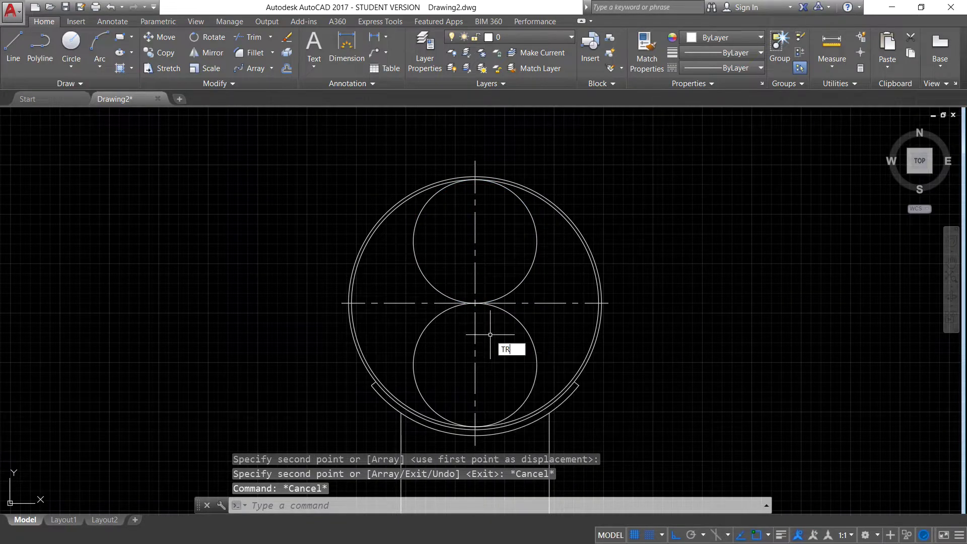
Trim the lower circle's left half and upper circle's right half at the centre lines
{"action": "key", "text": "Return"}
{"action": "left_click", "coordinate": [475, 336]}
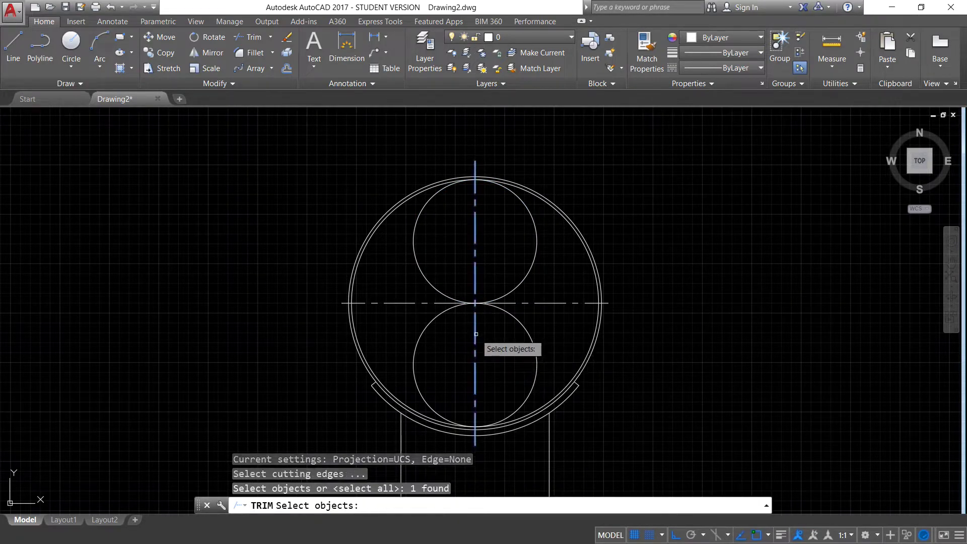
{"action": "left_click", "coordinate": [537, 303]}
{"action": "key", "text": "Return"}
{"action": "left_click", "coordinate": [422, 335]}
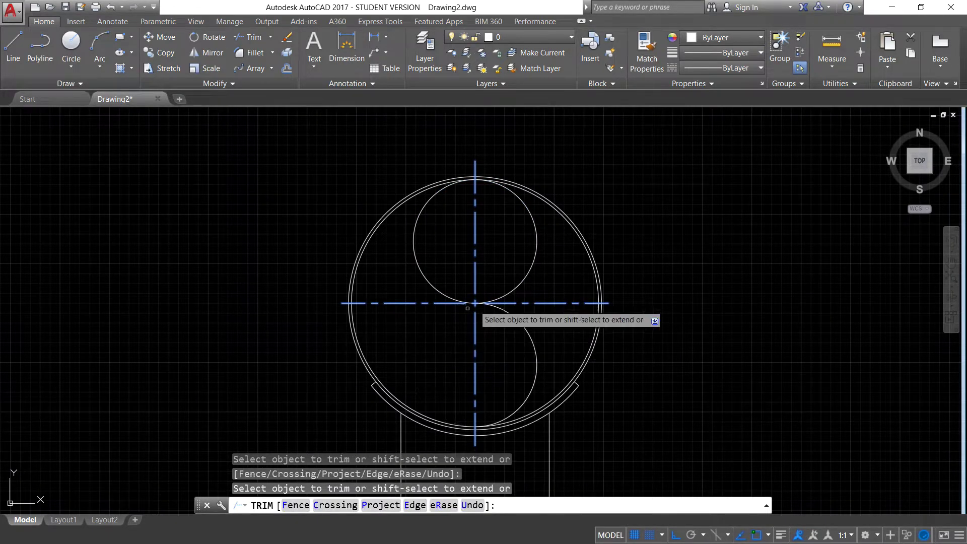
{"action": "left_click", "coordinate": [516, 278]}
{"action": "key", "text": "Escape"}
{"action": "key", "text": "Escape"}
{"action": "scroll", "coordinate": [472, 279], "scroll_direction": "down", "scroll_amount": 4}
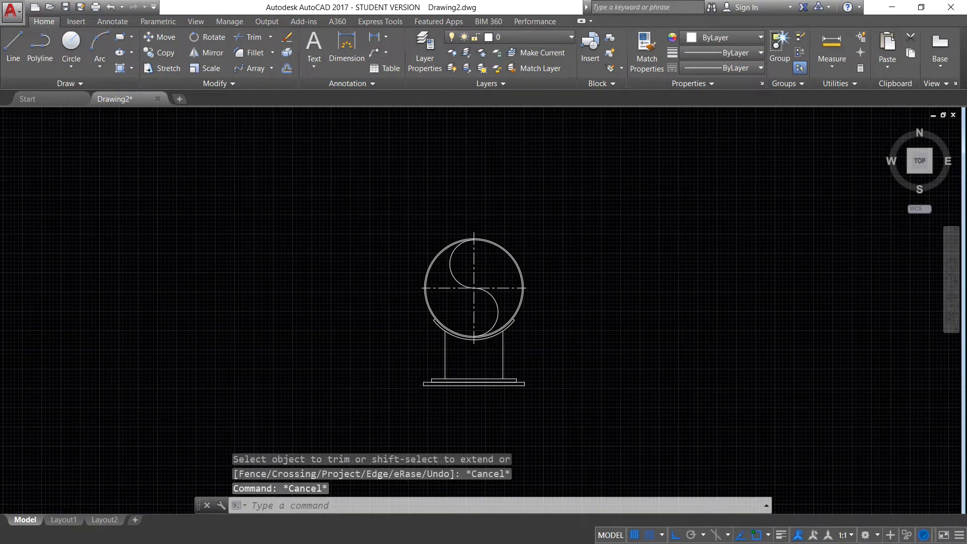
{"action": "scroll", "coordinate": [520, 276], "scroll_direction": "up", "scroll_amount": 2}
{"action": "type", "text": "h"}
{"action": "key", "text": "Return"}
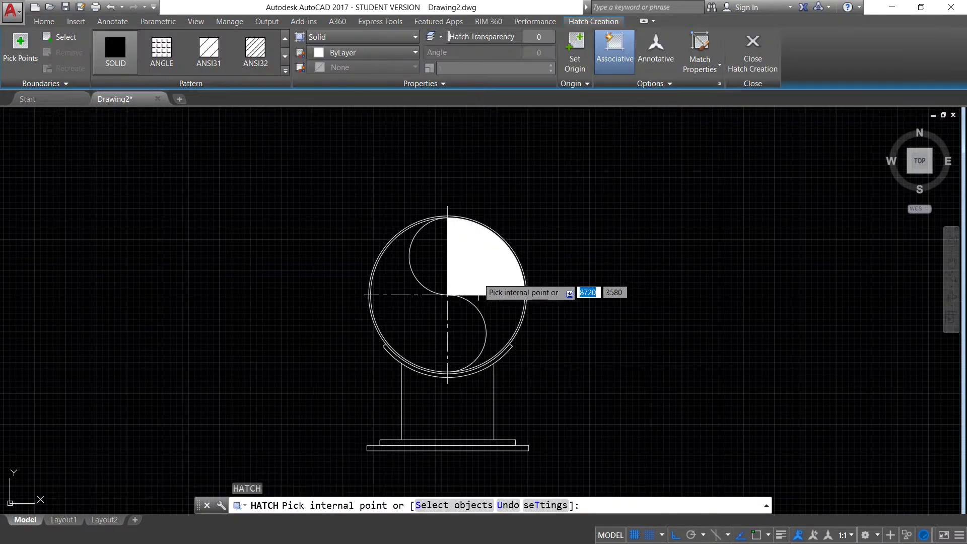
Solid-hatch the disc's upper-right quadrant, upper-left lobe and lower-right region
{"action": "left_click", "coordinate": [428, 256]}
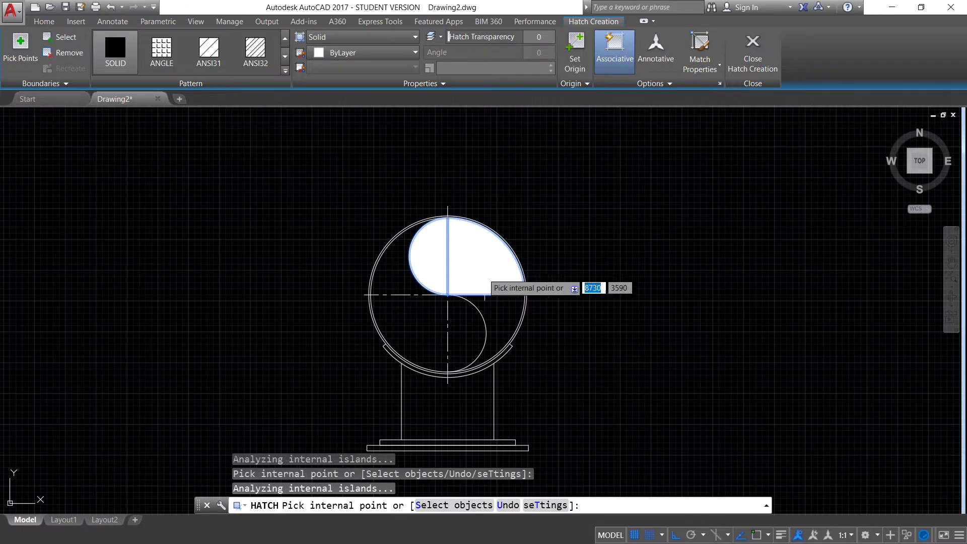
{"action": "left_click", "coordinate": [486, 274]}
{"action": "left_click", "coordinate": [496, 319]}
{"action": "key", "text": "Escape"}
{"action": "scroll", "coordinate": [504, 282], "scroll_direction": "up", "scroll_amount": 3}
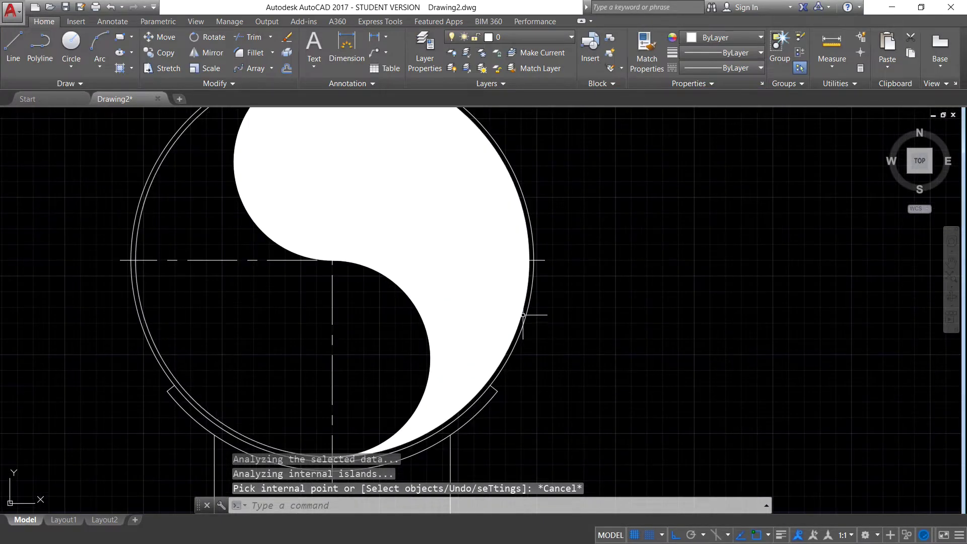
{"action": "scroll", "coordinate": [604, 272], "scroll_direction": "down", "scroll_amount": 2}
{"action": "scroll", "coordinate": [482, 310], "scroll_direction": "up", "scroll_amount": 2}
Select the horizontal and vertical centre lines across the disc and delete them
{"action": "left_click_drag", "start_coordinate": [438, 312], "coordinate": [421, 297]}
{"action": "left_click", "coordinate": [398, 302]}
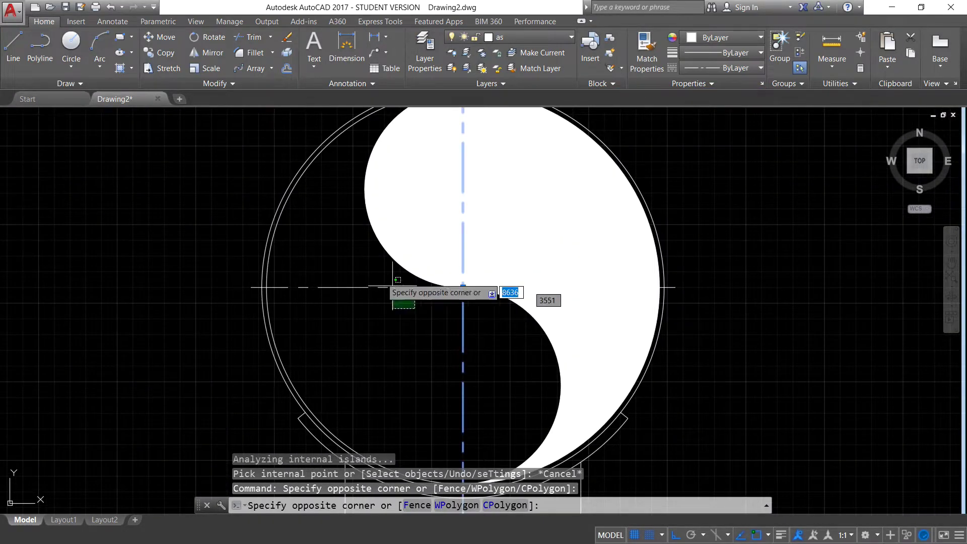
{"action": "left_click", "coordinate": [471, 275]}
{"action": "key", "text": "Escape"}
{"action": "scroll", "coordinate": [529, 270], "scroll_direction": "down", "scroll_amount": 5}
{"action": "scroll", "coordinate": [519, 298], "scroll_direction": "up", "scroll_amount": 4}
{"action": "left_click", "coordinate": [517, 297]}
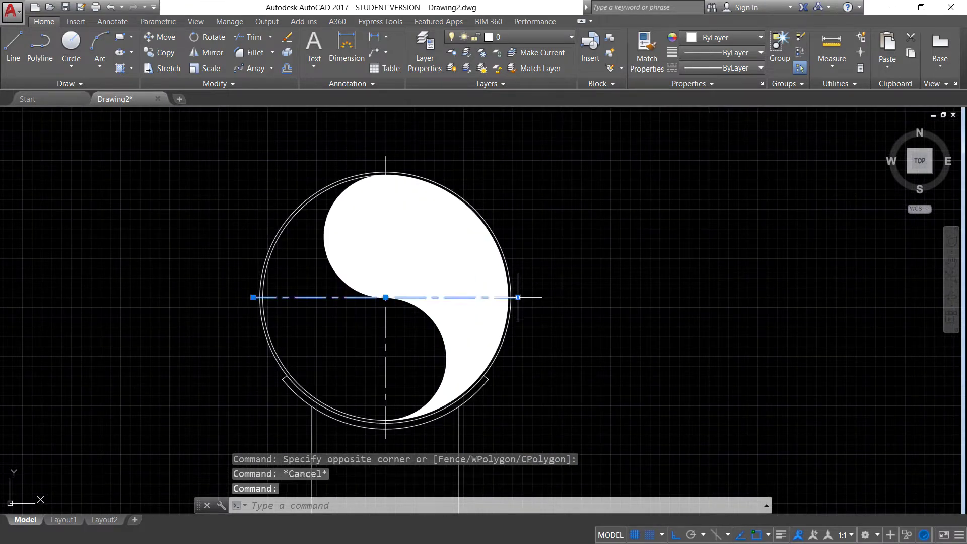
{"action": "left_click", "coordinate": [399, 331]}
{"action": "left_click", "coordinate": [381, 315]}
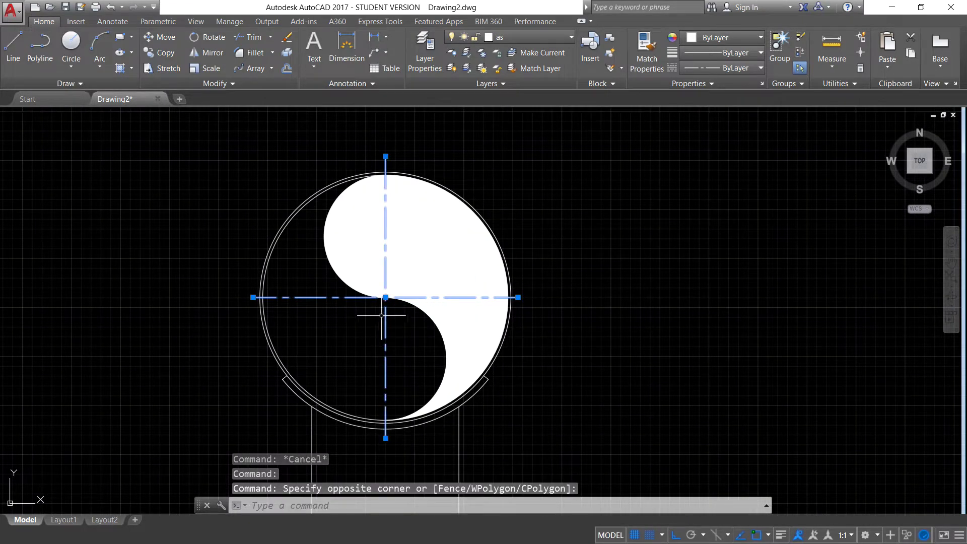
{"action": "key", "text": "Delete"}
Undo the centre-line deletion and reselect both centre lines
{"action": "scroll", "coordinate": [511, 270], "scroll_direction": "down", "scroll_amount": 5}
{"action": "scroll", "coordinate": [511, 270], "scroll_direction": "up", "scroll_amount": 4}
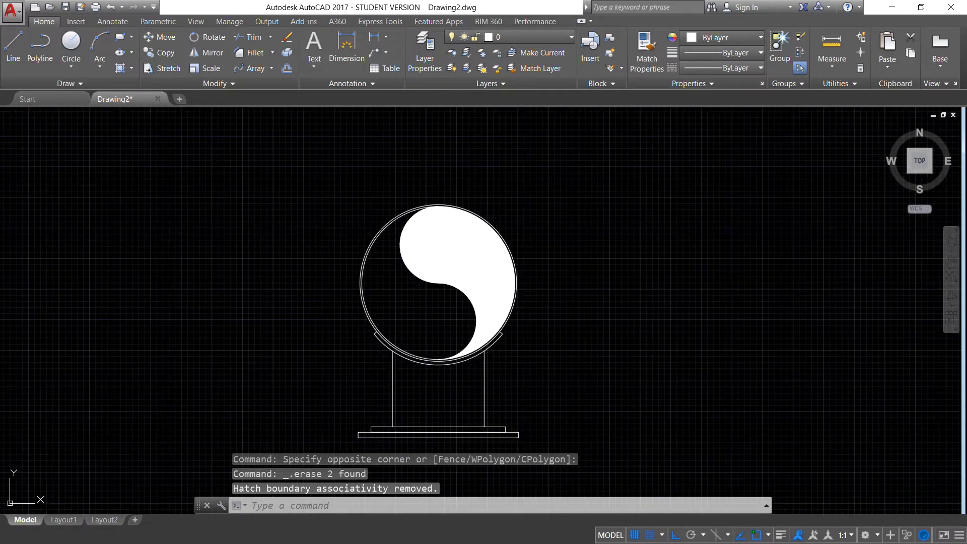
{"action": "scroll", "coordinate": [526, 261], "scroll_direction": "up", "scroll_amount": 2}
{"action": "key", "text": "ctrl+z"}
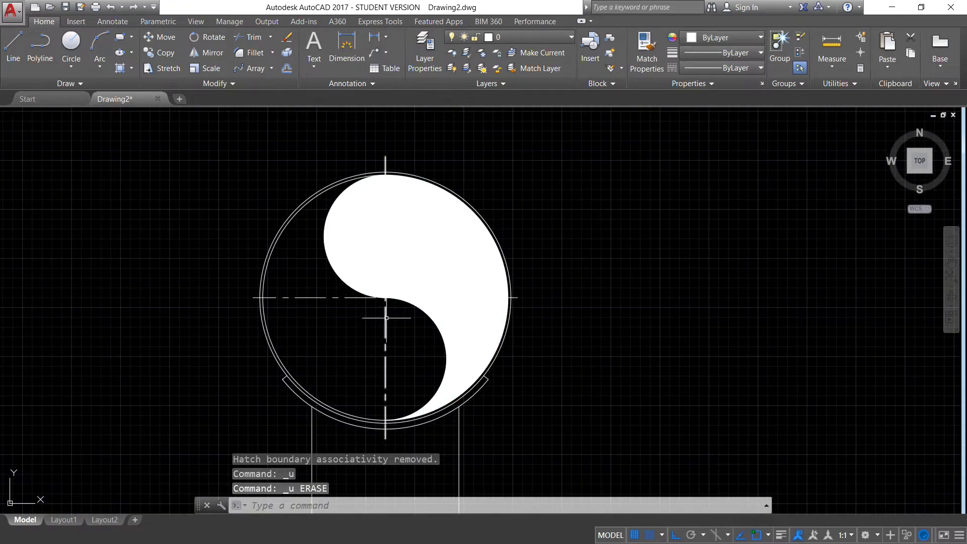
{"action": "left_click", "coordinate": [401, 346]}
{"action": "left_click", "coordinate": [332, 307]}
{"action": "left_click", "coordinate": [350, 328]}
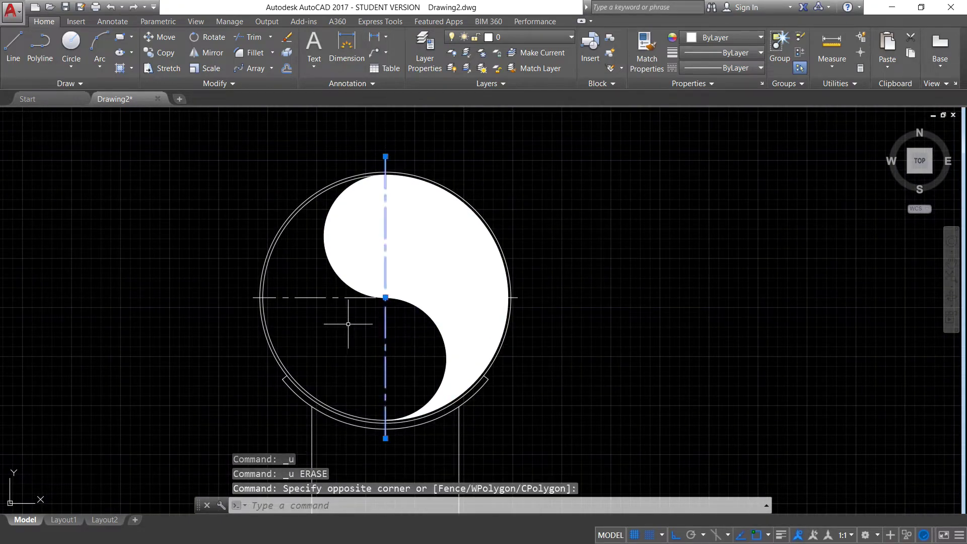
{"action": "left_click", "coordinate": [325, 296]}
Set the selected centre lines' colour to Red in Properties
{"action": "right_click", "coordinate": [387, 347]}
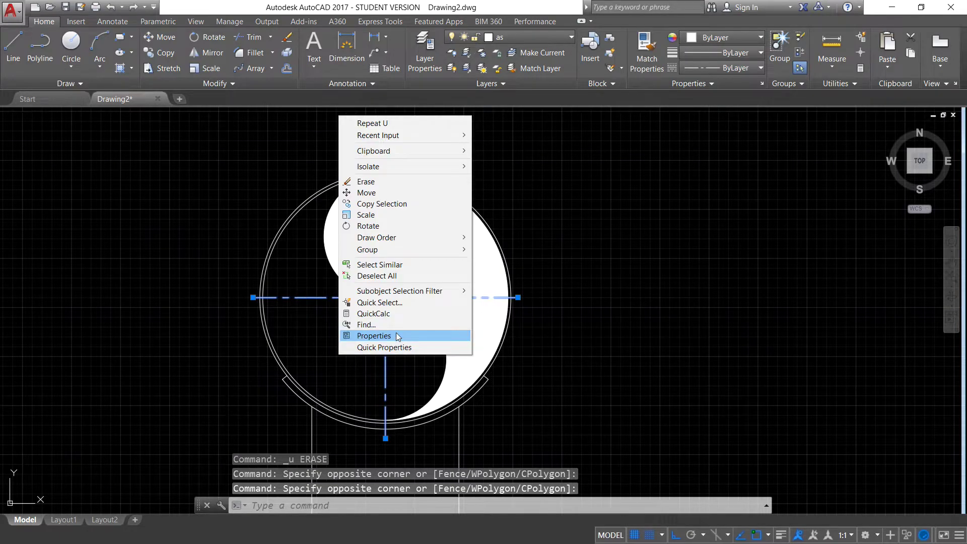
{"action": "left_click", "coordinate": [395, 334]}
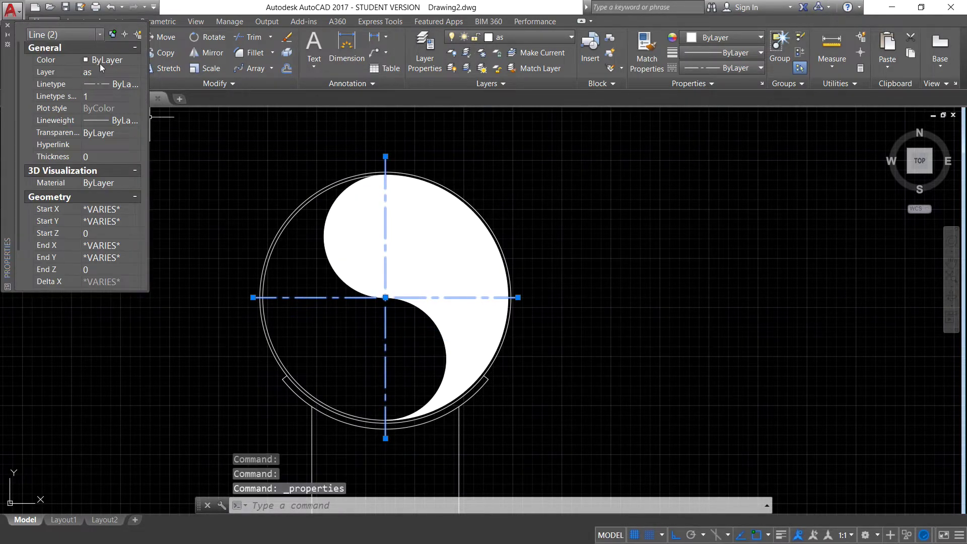
{"action": "left_click", "coordinate": [100, 61]}
{"action": "left_click", "coordinate": [100, 89]}
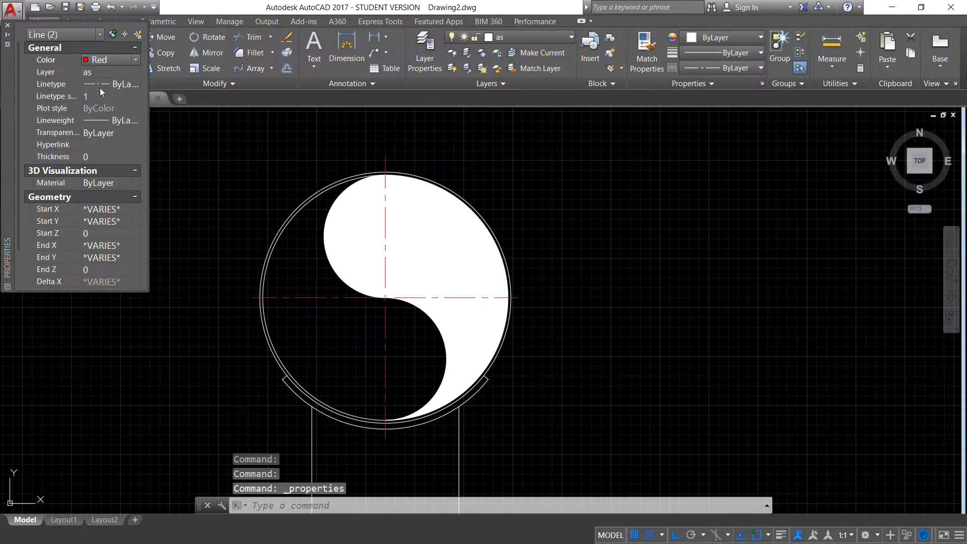
{"action": "left_click", "coordinate": [8, 25]}
{"action": "key", "text": "Escape"}
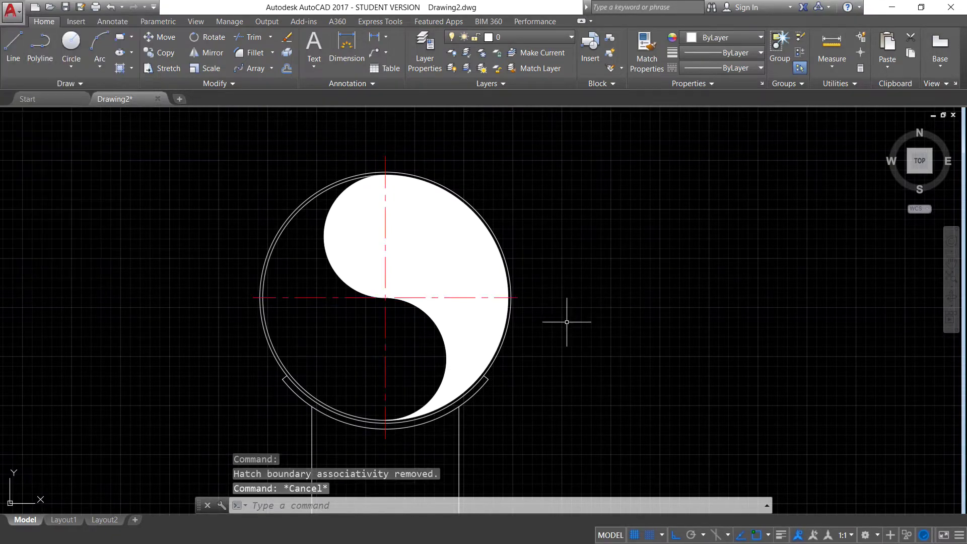
Pan and zoom to recentre the drawing and bring the stand's base into view
{"action": "scroll", "coordinate": [567, 321], "scroll_direction": "down", "scroll_amount": 4}
{"action": "scroll", "coordinate": [550, 345], "scroll_direction": "up", "scroll_amount": 1}
{"action": "scroll", "coordinate": [333, 282], "scroll_direction": "up", "scroll_amount": 5}
{"action": "mouse_move", "coordinate": [533, 267]}
{"action": "middle_mouse_down"}
{"action": "mouse_move", "coordinate": [455, 247]}
{"action": "mouse_move", "coordinate": [380, 209]}
{"action": "middle_mouse_up"}
{"action": "scroll", "coordinate": [391, 210], "scroll_direction": "up", "scroll_amount": 2}
{"action": "scroll", "coordinate": [383, 227], "scroll_direction": "down", "scroll_amount": 2}
{"action": "scroll", "coordinate": [370, 347], "scroll_direction": "down", "scroll_amount": 4}
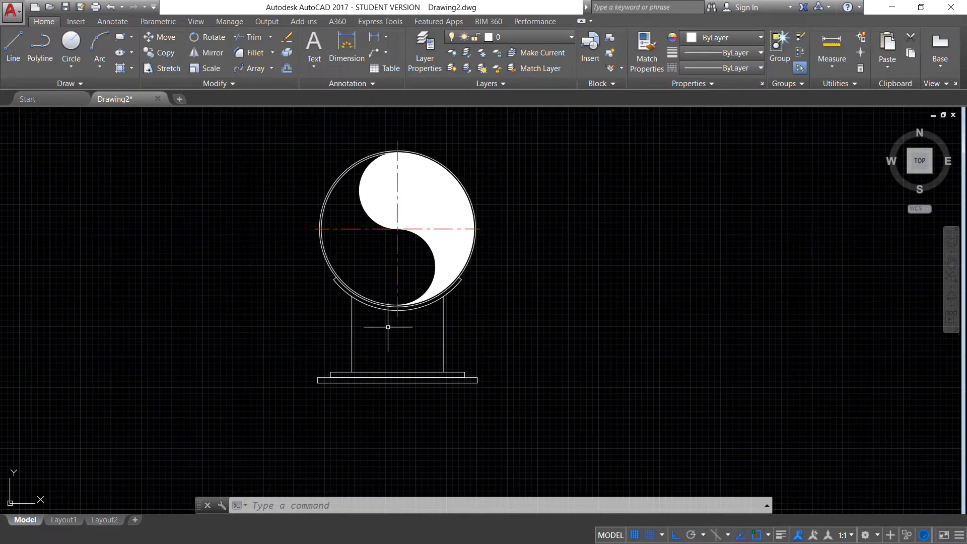
{"action": "middle_click_drag", "start_coordinate": [472, 278], "coordinate": [442, 271]}
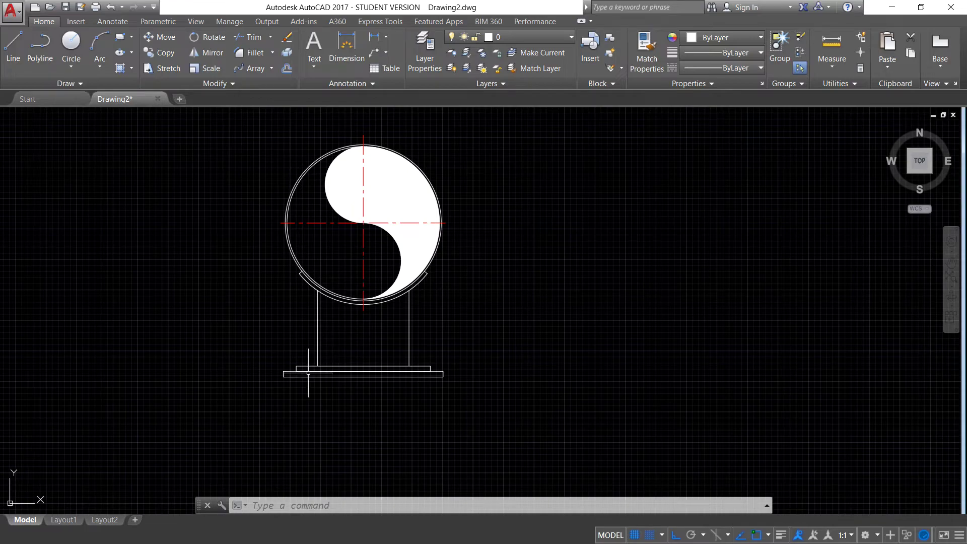
{"action": "scroll", "coordinate": [312, 373], "scroll_direction": "up", "scroll_amount": 4}
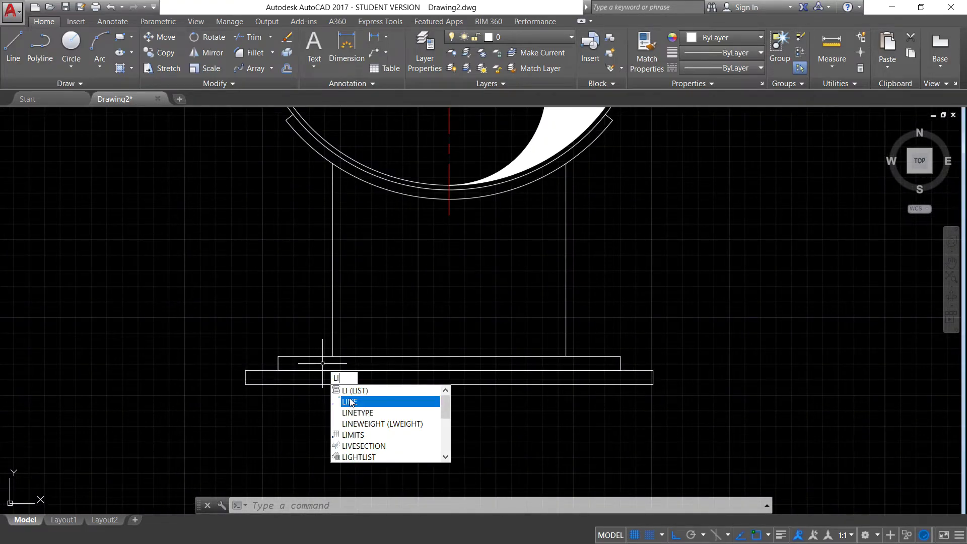
Offset the stand's left and right posts 5 units inward
{"action": "key", "text": "Escape"}
{"action": "key", "text": "Escape"}
{"action": "key", "text": "Return"}
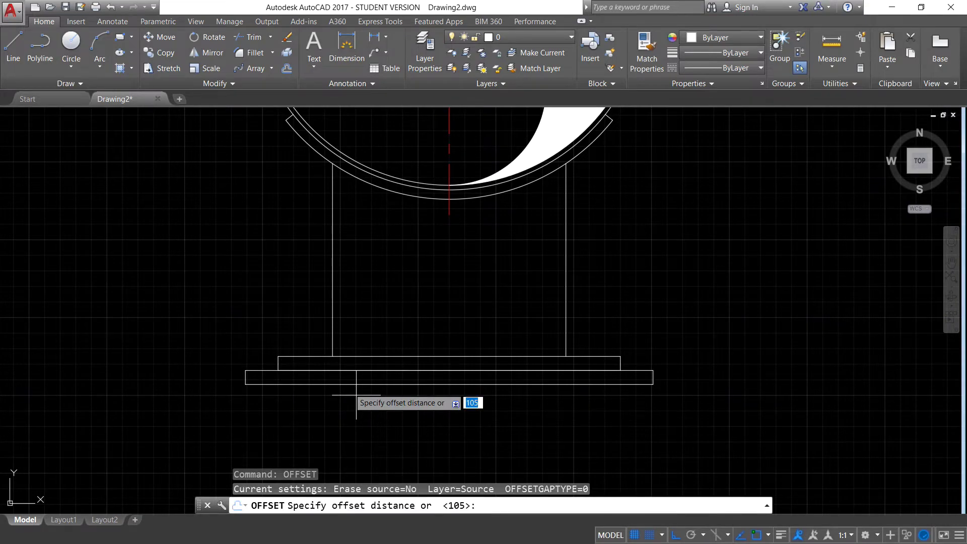
{"action": "type", "text": "5"}
{"action": "key", "text": "Return"}
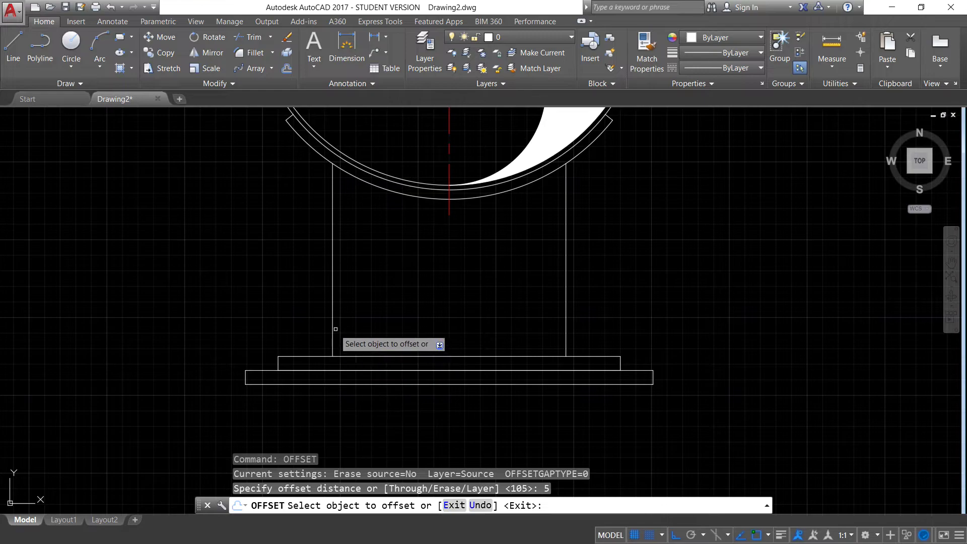
{"action": "left_click", "coordinate": [332, 330]}
{"action": "left_click", "coordinate": [339, 334]}
{"action": "left_click", "coordinate": [566, 310]}
{"action": "key", "text": "Escape"}
Try trimming the new post lines against the outer support arc
{"action": "type", "text": "tr"}
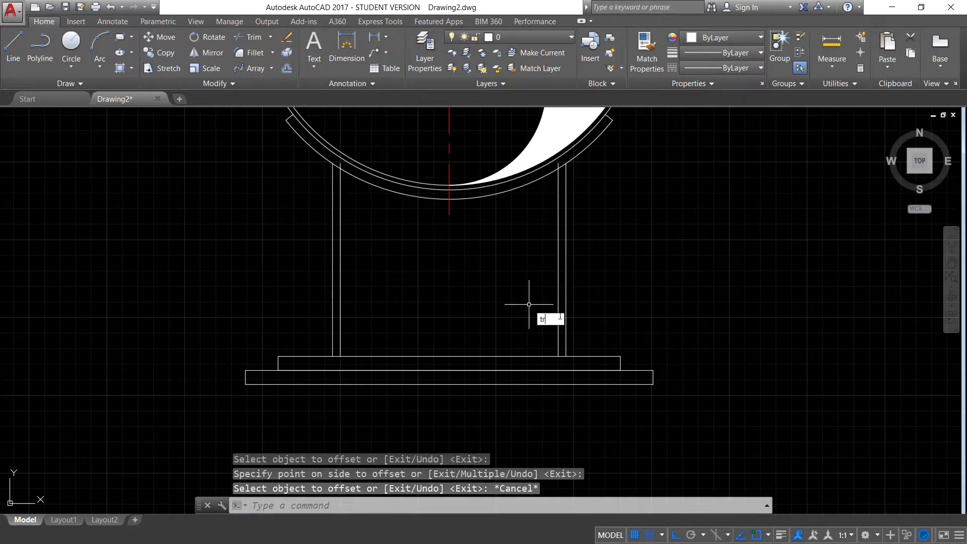
{"action": "key", "text": "Return"}
{"action": "left_click", "coordinate": [544, 191]}
{"action": "left_click", "coordinate": [538, 175]}
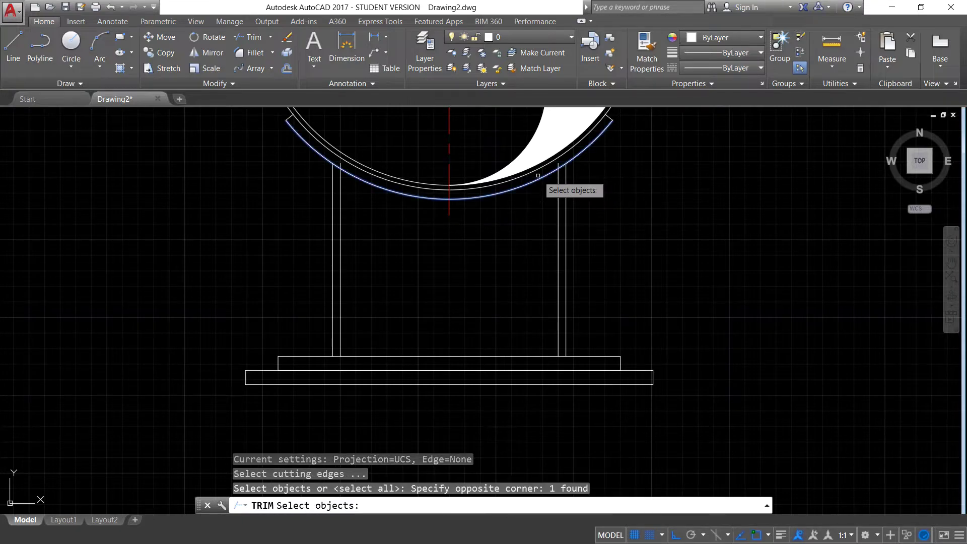
{"action": "key", "text": "Return"}
{"action": "left_click", "coordinate": [545, 152]}
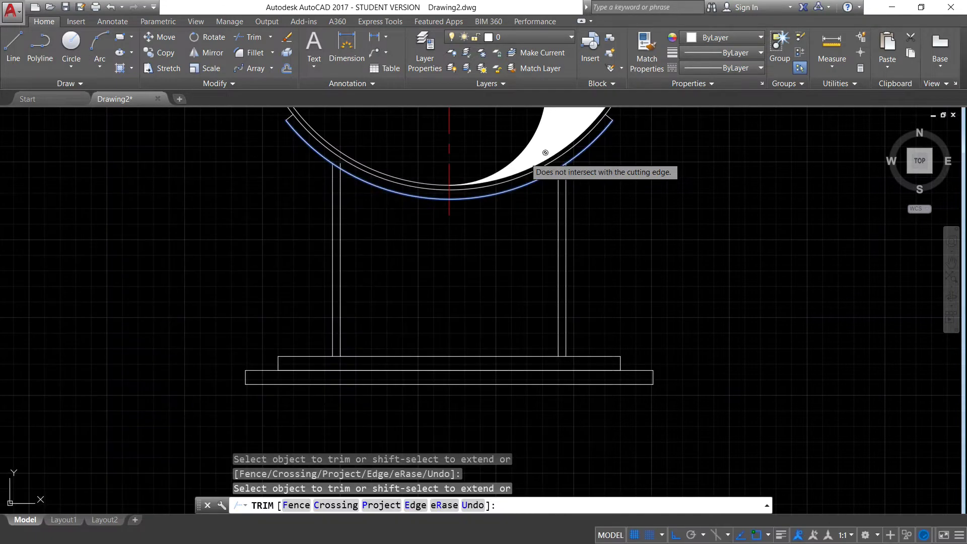
{"action": "scroll", "coordinate": [143, 149], "scroll_direction": "up", "scroll_amount": 2}
{"action": "left_click", "coordinate": [143, 149]}
{"action": "left_click", "coordinate": [248, 173]}
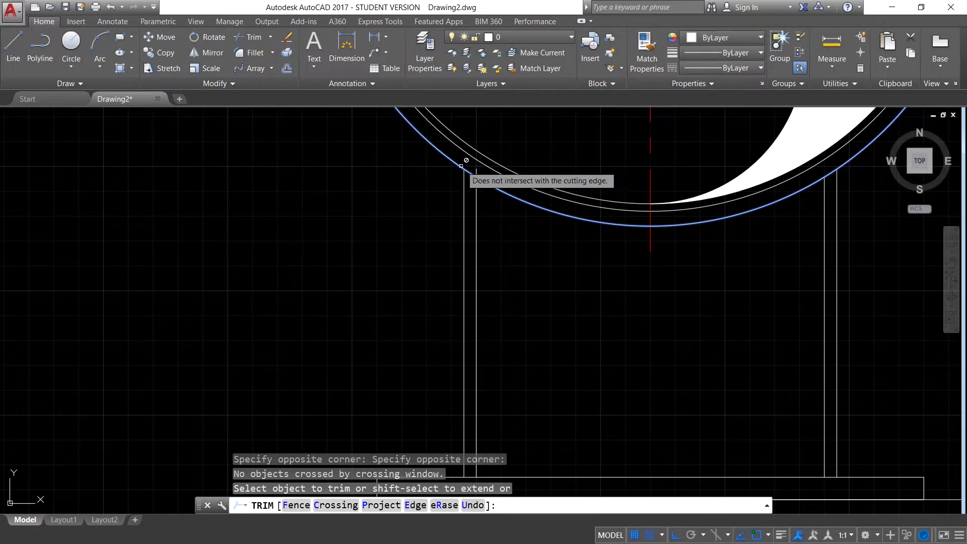
{"action": "left_click", "coordinate": [477, 170]}
{"action": "scroll", "coordinate": [477, 170], "scroll_direction": "down", "scroll_amount": 2}
{"action": "middle_click_drag", "start_coordinate": [572, 228], "coordinate": [418, 298]}
{"action": "type", "text": "LI"}
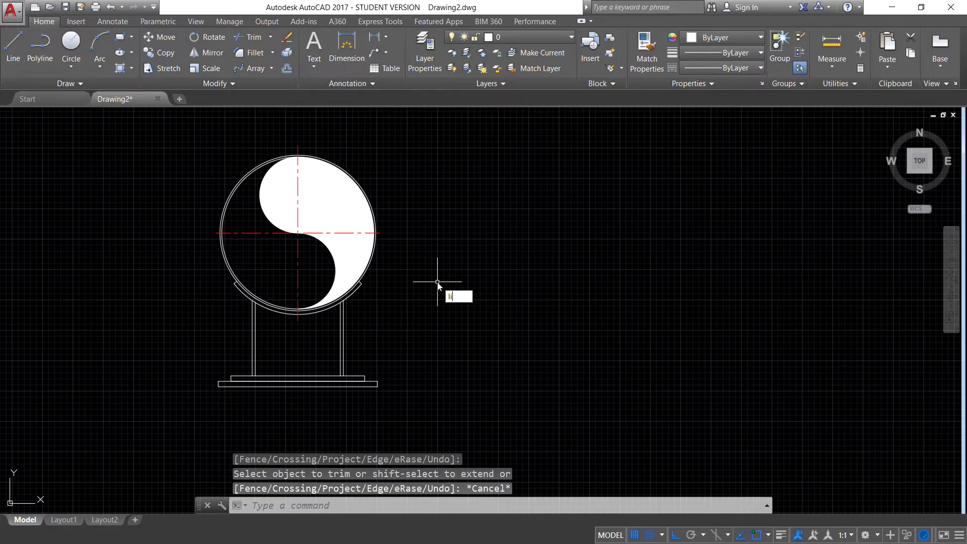
{"action": "key", "text": "Return"}
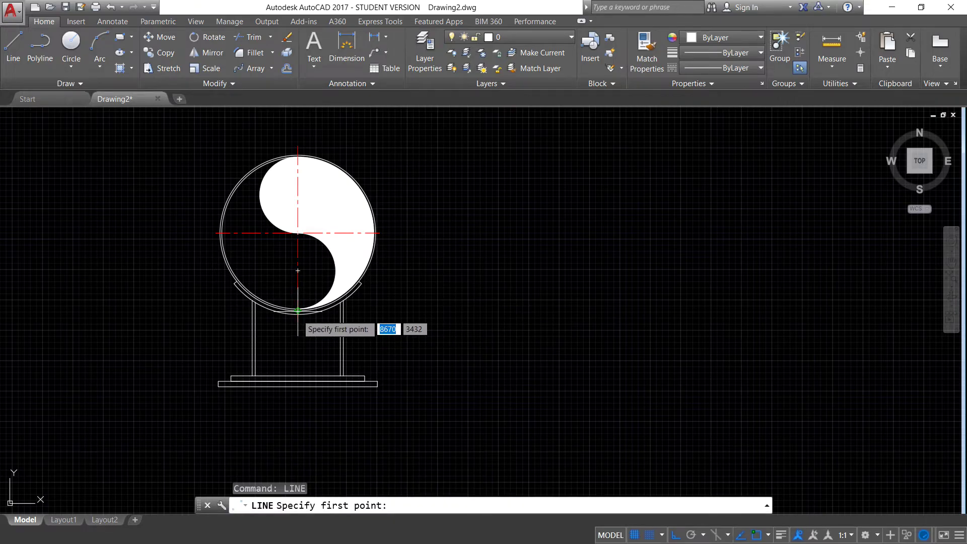
Draw a horizontal line about 820 long rightward from the disc's bottom
{"action": "scroll", "coordinate": [297, 310], "scroll_direction": "up", "scroll_amount": 2}
{"action": "left_click", "coordinate": [297, 311]}
{"action": "scroll", "coordinate": [377, 297], "scroll_direction": "down", "scroll_amount": 1}
{"action": "scroll", "coordinate": [455, 326], "scroll_direction": "down", "scroll_amount": 1}
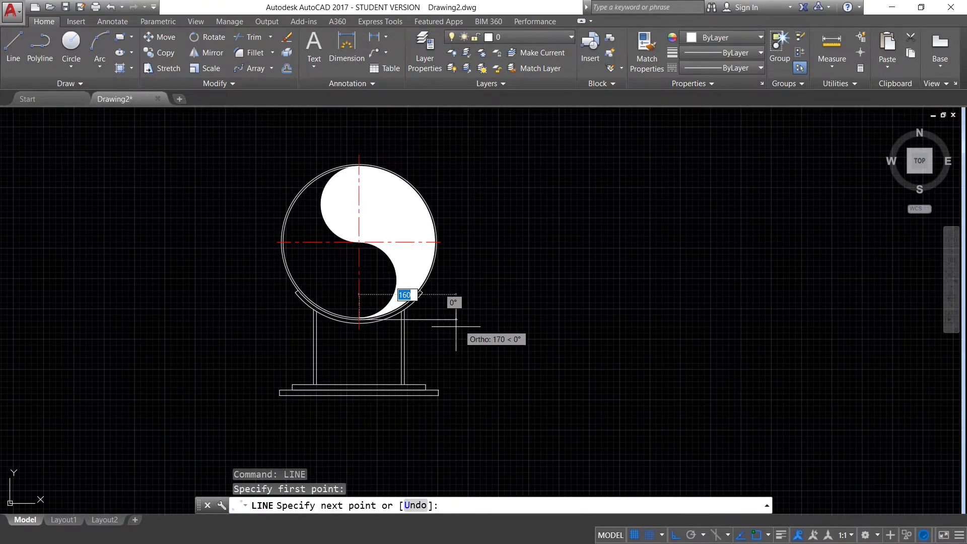
{"action": "scroll", "coordinate": [352, 299], "scroll_direction": "up", "scroll_amount": 5}
{"action": "scroll", "coordinate": [363, 300], "scroll_direction": "down", "scroll_amount": 2}
{"action": "scroll", "coordinate": [351, 327], "scroll_direction": "up", "scroll_amount": 3}
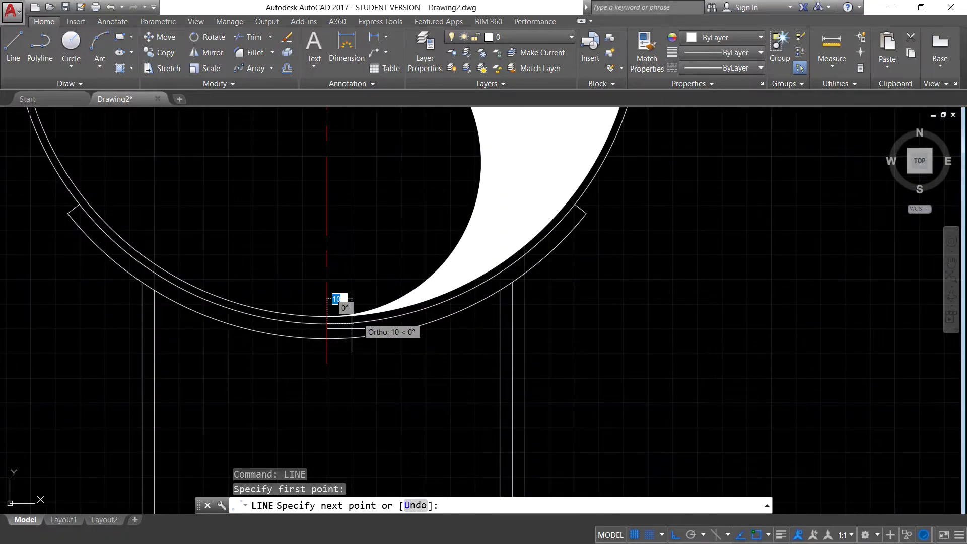
{"action": "scroll", "coordinate": [349, 327], "scroll_direction": "down", "scroll_amount": 2}
{"action": "scroll", "coordinate": [554, 307], "scroll_direction": "down", "scroll_amount": 2}
{"action": "scroll", "coordinate": [629, 300], "scroll_direction": "down", "scroll_amount": 3}
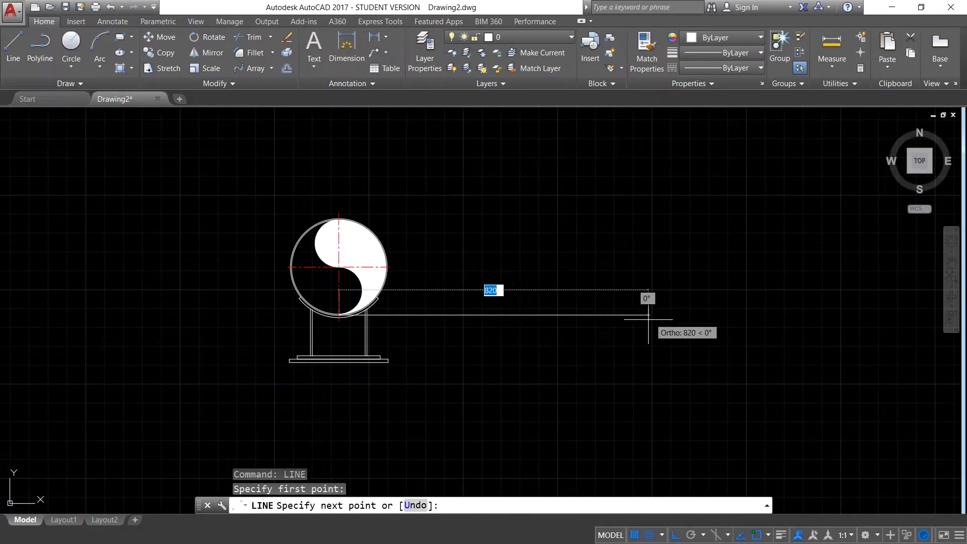
{"action": "left_click", "coordinate": [648, 318]}
{"action": "key", "text": "Escape"}
Draw a horizontal line rightward from the disc's top
{"action": "scroll", "coordinate": [368, 219], "scroll_direction": "up", "scroll_amount": 3}
{"action": "key", "text": "Return"}
{"action": "left_click", "coordinate": [357, 222]}
{"action": "scroll", "coordinate": [366, 222], "scroll_direction": "down", "scroll_amount": 3}
{"action": "left_click", "coordinate": [688, 278]}
{"action": "key", "text": "Escape"}
Join the right ends of the two horizontal lines with a vertical end line
{"action": "key", "text": "Return"}
{"action": "left_click", "coordinate": [683, 328]}
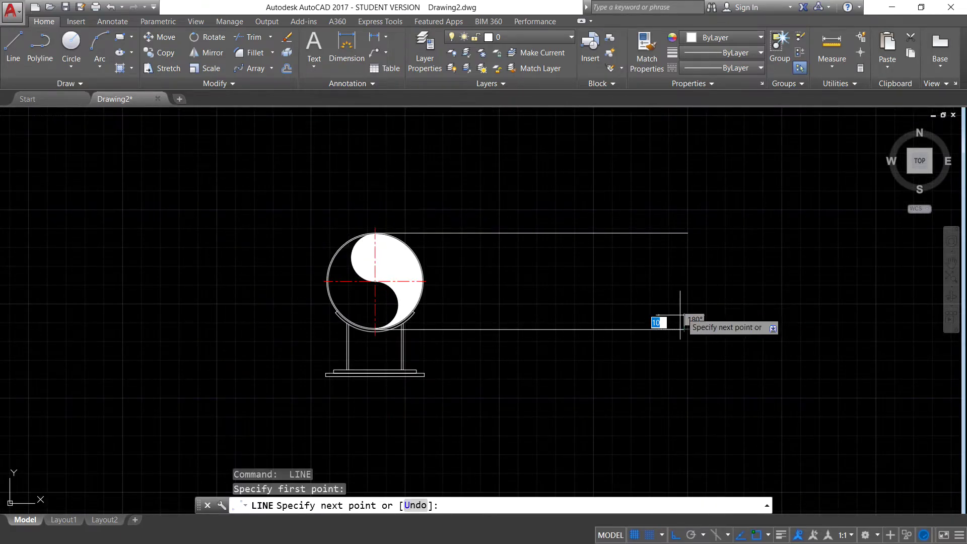
{"action": "left_click", "coordinate": [685, 233]}
{"action": "key", "text": "Escape"}
{"action": "left_click", "coordinate": [681, 261]}
Copy the vertical end line partway along the outline toward the disc
{"action": "type", "text": "co"}
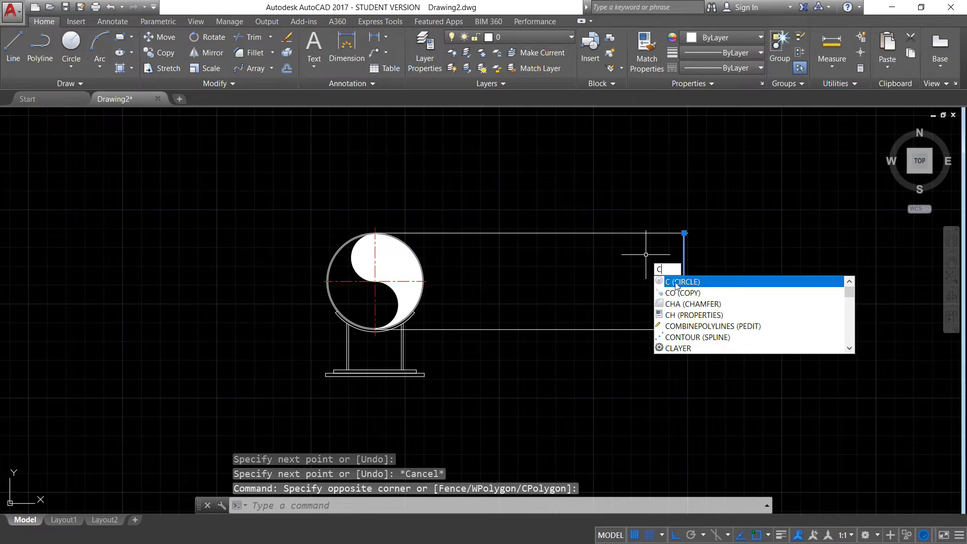
{"action": "key", "text": "Return"}
{"action": "left_click", "coordinate": [655, 290]}
{"action": "left_click", "coordinate": [473, 287]}
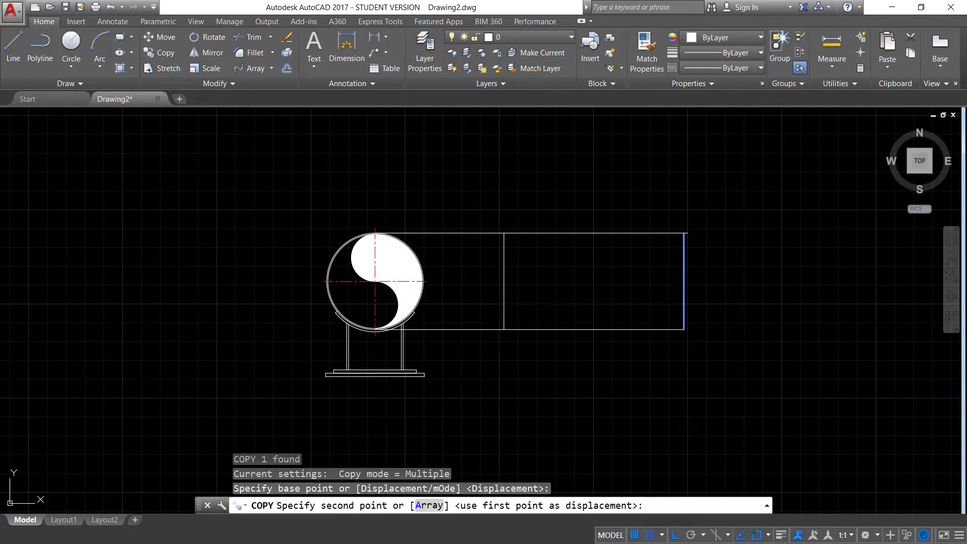
{"action": "key", "text": "Escape"}
{"action": "key", "text": "Escape"}
Trim the connecting lines between disc and rectangle at the copied vertical line
{"action": "type", "text": "ts or"}
{"action": "key", "text": "Return"}
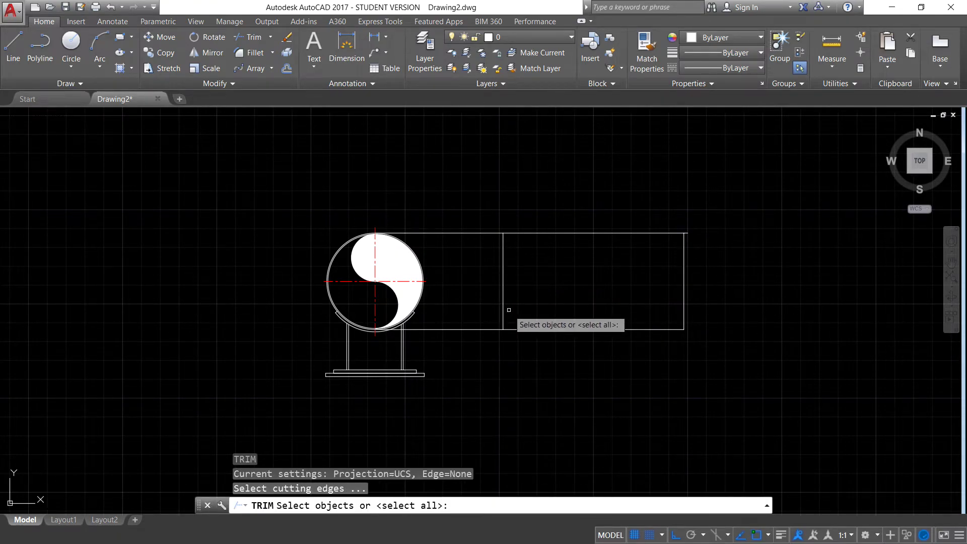
{"action": "key", "text": "Escape"}
{"action": "type", "text": "ts or"}
{"action": "key", "text": "Return"}
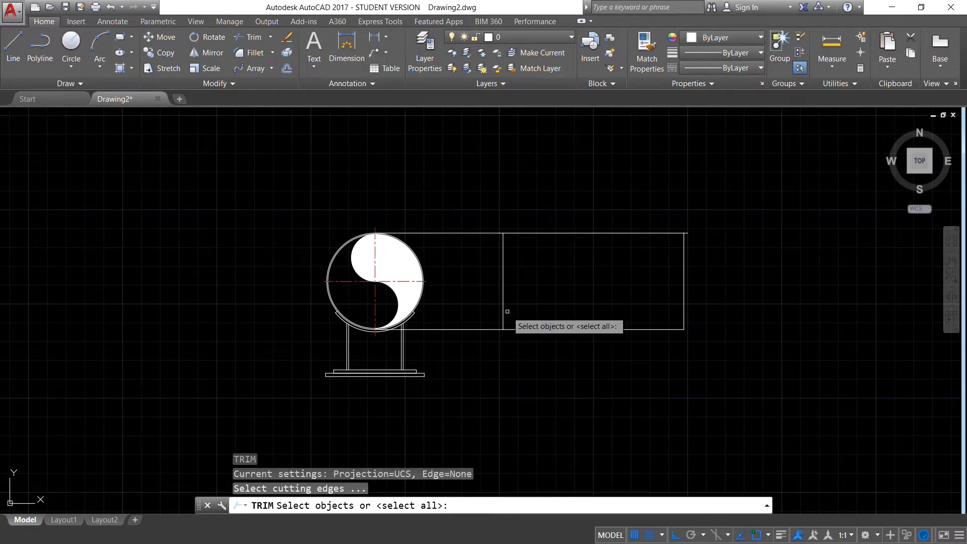
{"action": "left_click", "coordinate": [505, 306]}
{"action": "key", "text": "Return"}
{"action": "left_click", "coordinate": [486, 337]}
{"action": "left_click", "coordinate": [460, 224]}
{"action": "key", "text": "Escape"}
{"action": "scroll", "coordinate": [681, 257], "scroll_direction": "up", "scroll_amount": 2}
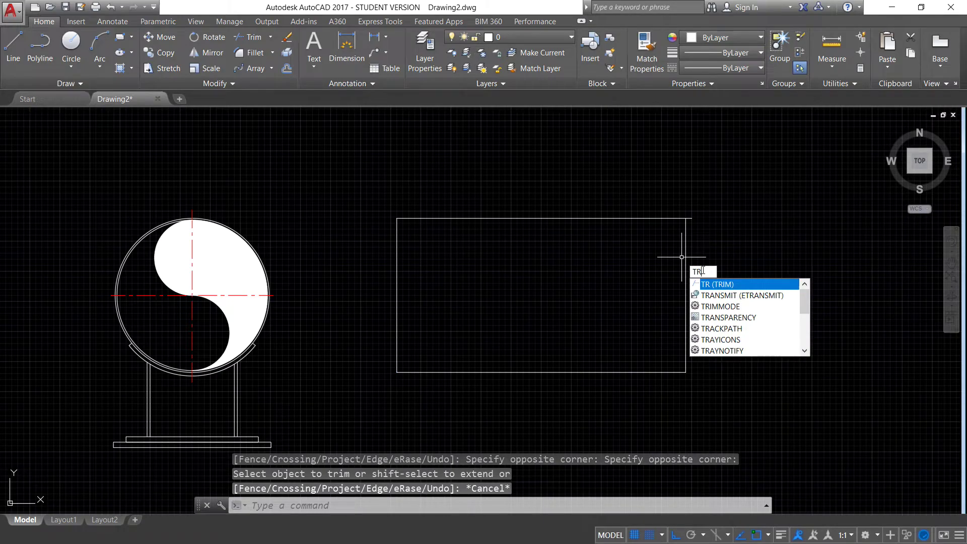
Attempt a trim at the rectangle's right edge and an ellipse there, cancelling both
{"action": "key", "text": "Return"}
{"action": "left_click", "coordinate": [685, 267]}
{"action": "key", "text": "Return"}
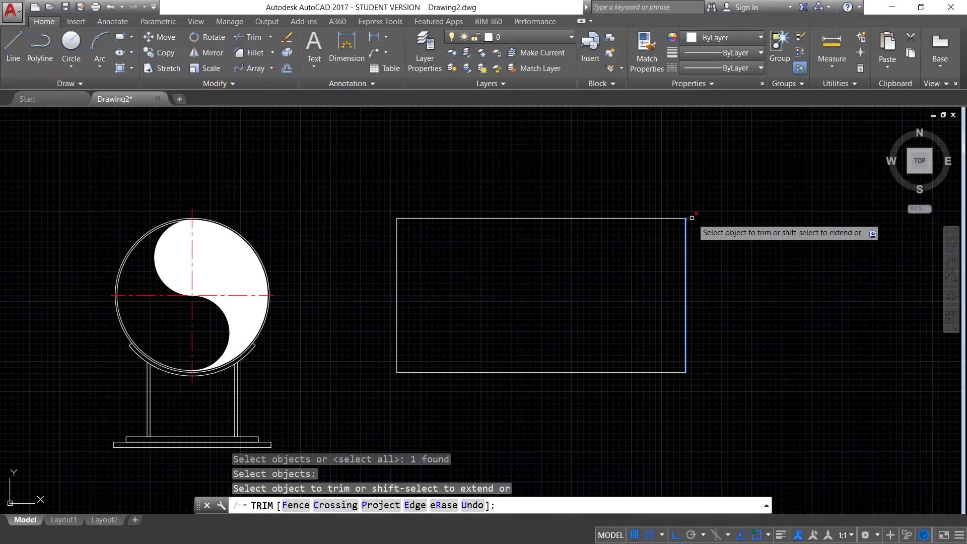
{"action": "key", "text": "Escape"}
{"action": "key", "text": "Escape"}
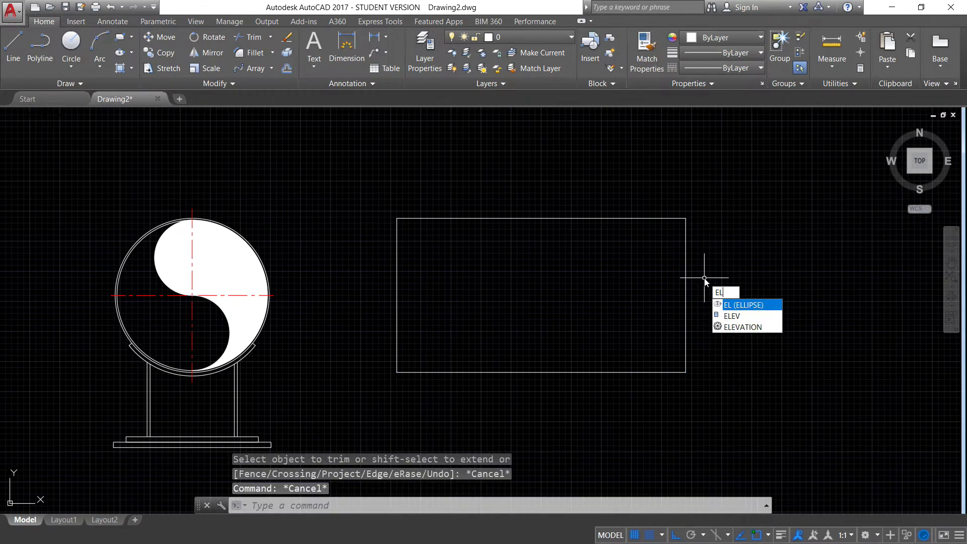
{"action": "key", "text": "Return"}
{"action": "left_click", "coordinate": [685, 218]}
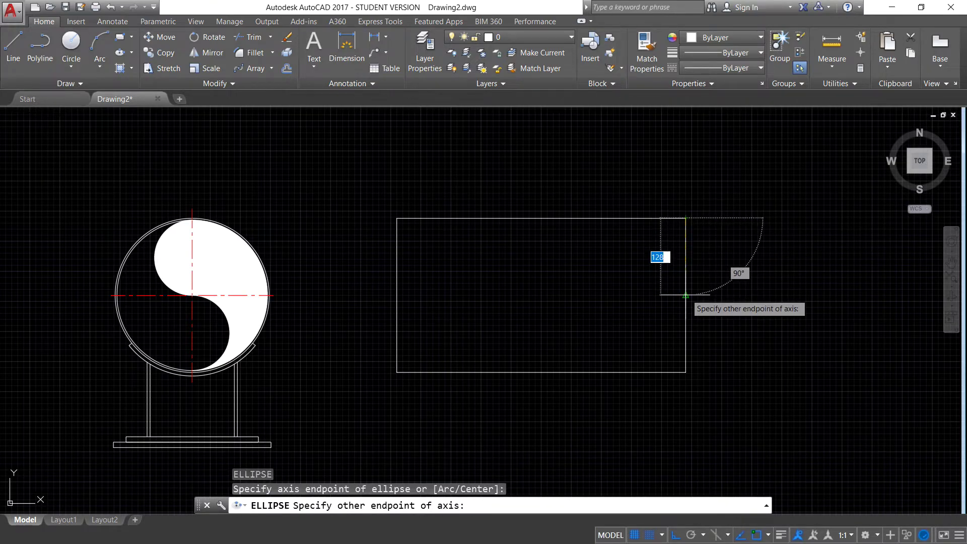
{"action": "left_click", "coordinate": [685, 294]}
{"action": "key", "text": "Escape"}
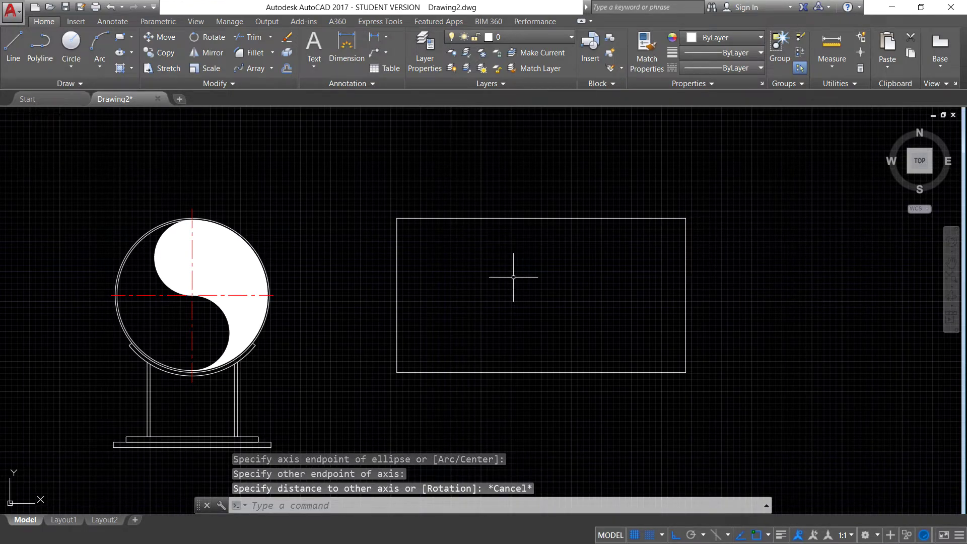
Offset the rectangle's top and bottom edges 3 units inward
{"action": "key", "text": "Return"}
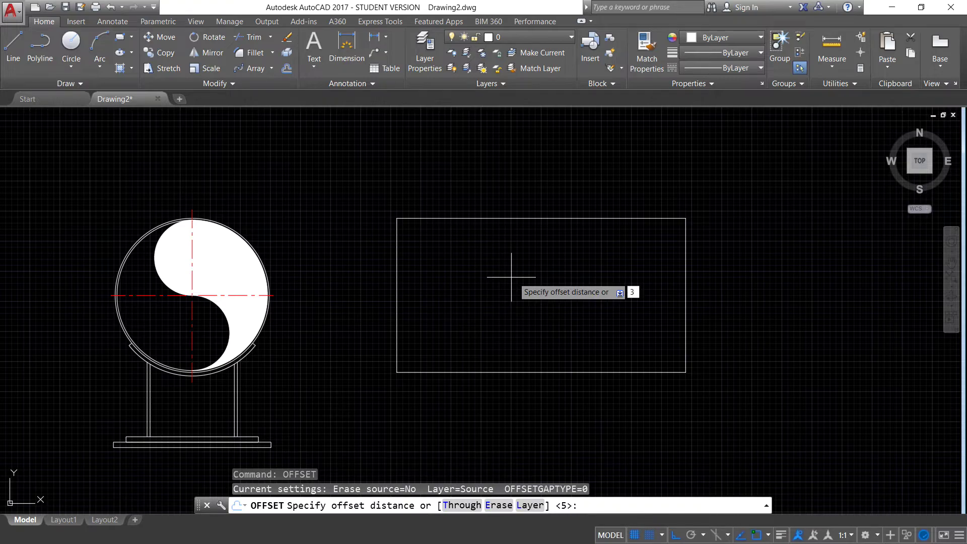
{"action": "key", "text": "Return"}
{"action": "left_click", "coordinate": [512, 218]}
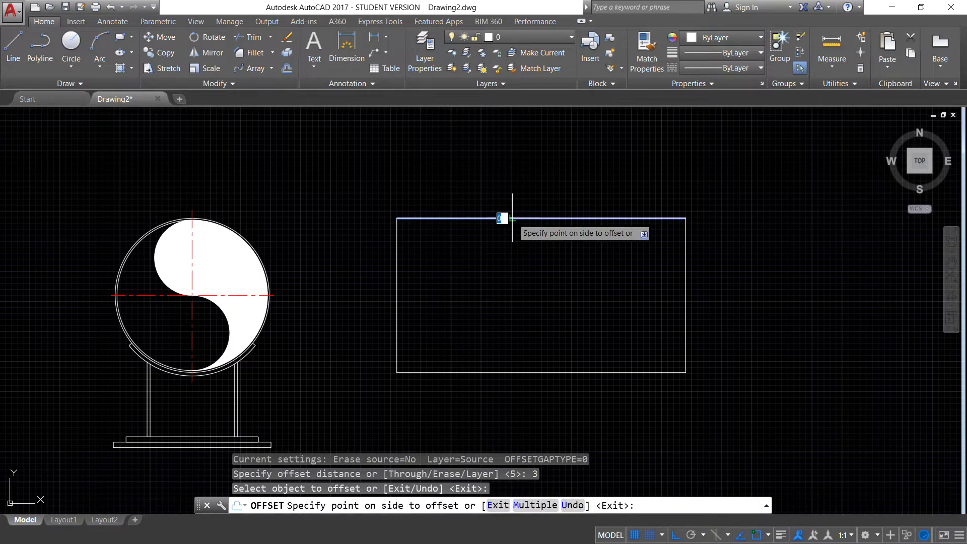
{"action": "left_click", "coordinate": [511, 371]}
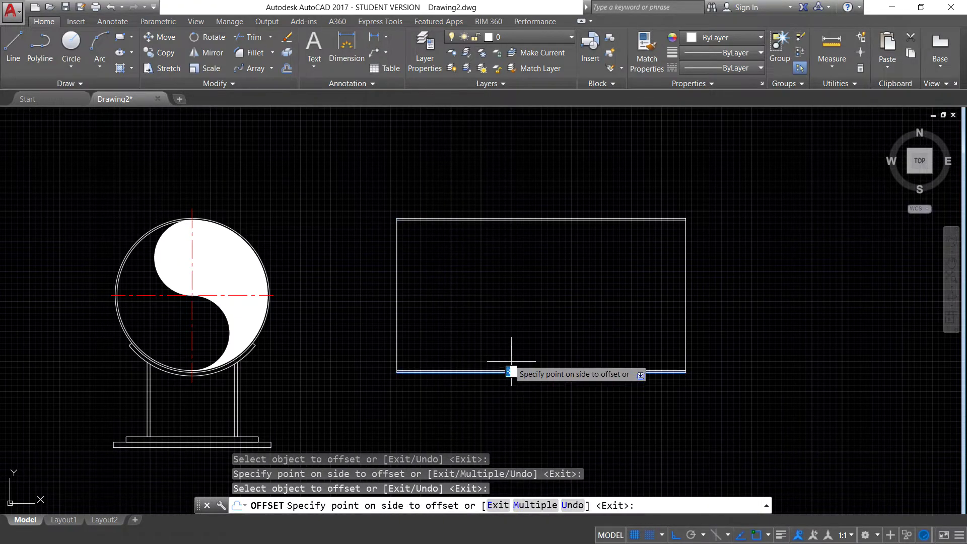
{"action": "left_click", "coordinate": [485, 329]}
{"action": "key", "text": "Escape"}
{"action": "key", "text": "Escape"}
{"action": "middle_click_drag", "start_coordinate": [586, 299], "coordinate": [525, 326]}
{"action": "type", "text": "el"}
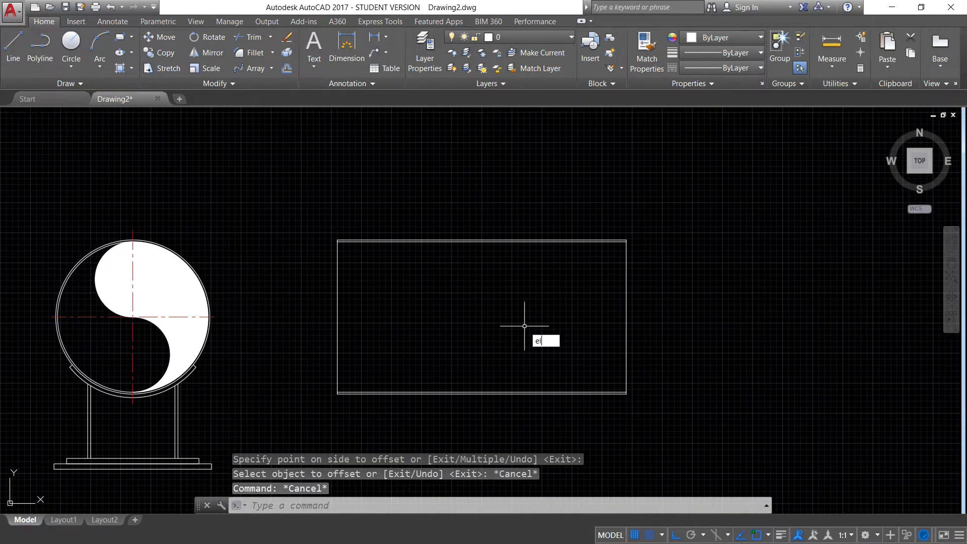
{"action": "key", "text": "Return"}
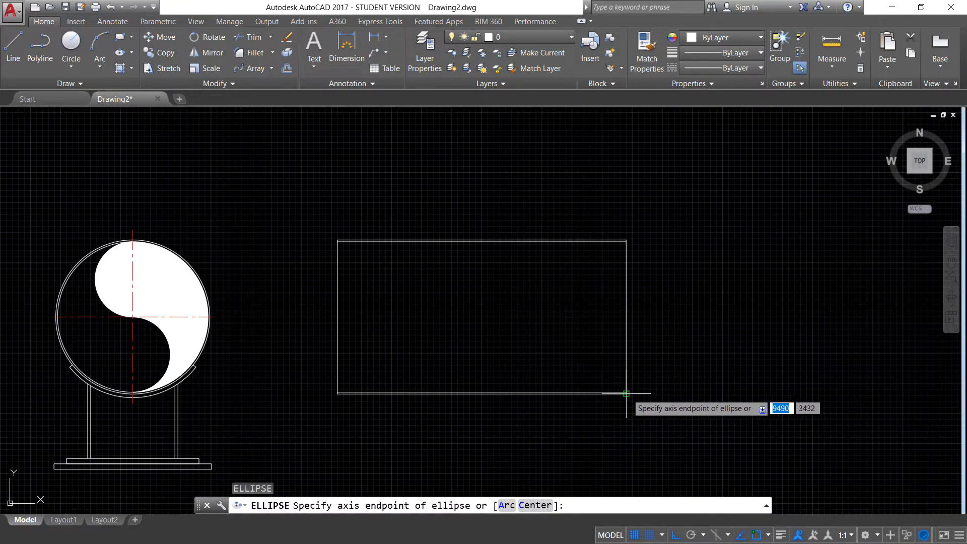
Draw an ellipse from the rectangle's bottom-right corner with its axis along the right edge
{"action": "left_click", "coordinate": [625, 393]}
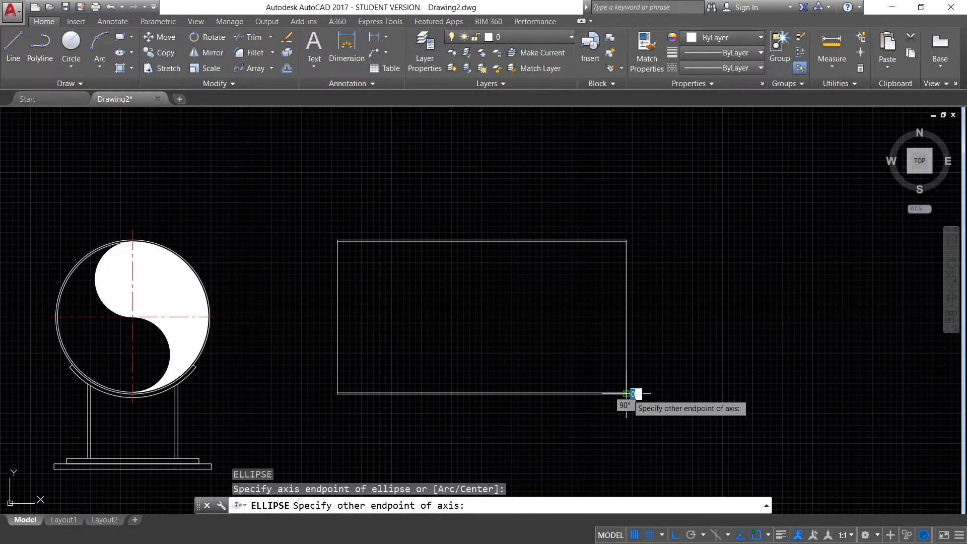
{"action": "scroll", "coordinate": [626, 317], "scroll_direction": "up", "scroll_amount": 2}
{"action": "key", "text": "Escape"}
{"action": "key", "text": "Return"}
{"action": "left_click", "coordinate": [626, 440]}
{"action": "left_click", "coordinate": [626, 318]}
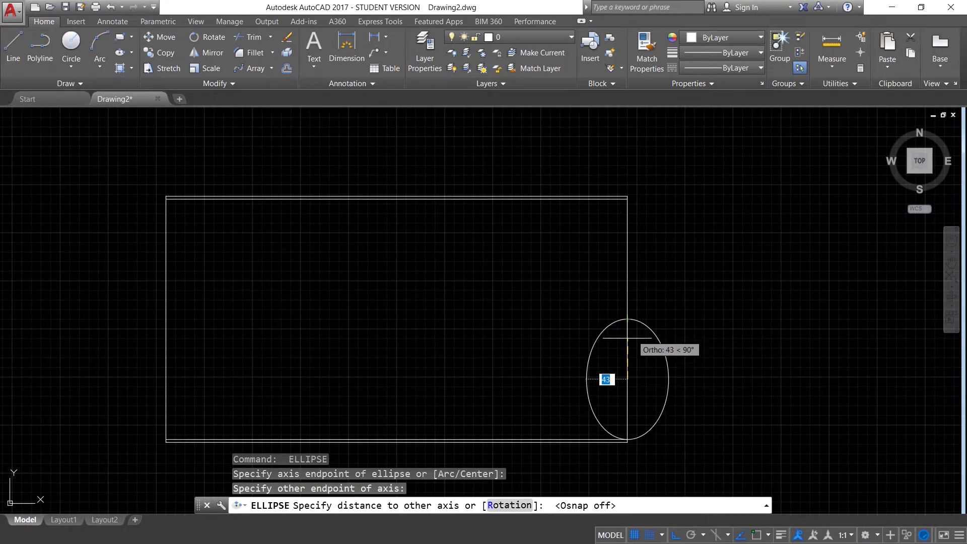
{"action": "left_click", "coordinate": [627, 339]}
Copy the new ellipse directly above the original
{"action": "left_click", "coordinate": [686, 381]}
{"action": "left_click", "coordinate": [656, 334]}
{"action": "type", "text": "co"}
{"action": "key", "text": "Return"}
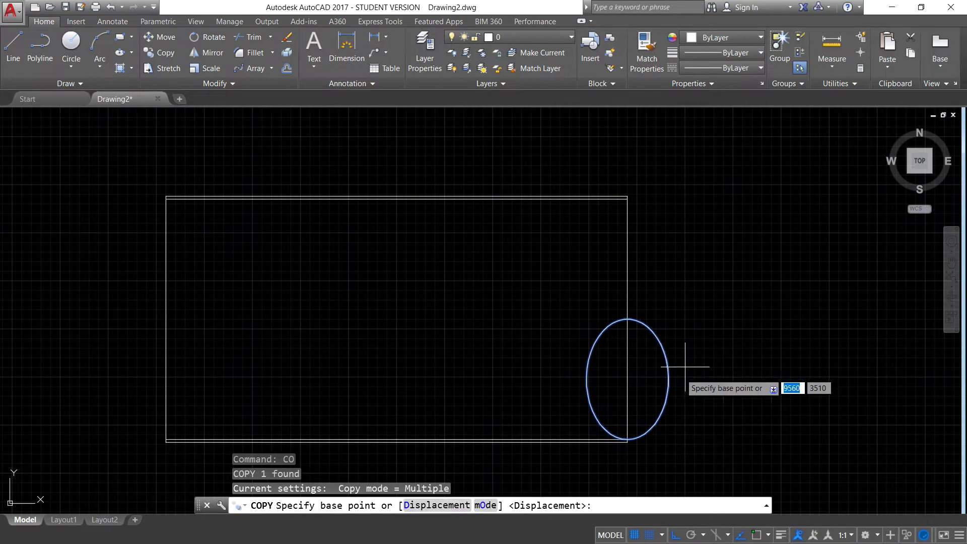
{"action": "left_click", "coordinate": [627, 439]}
{"action": "left_click", "coordinate": [627, 319]}
{"action": "key", "text": "Escape"}
Mirror both ellipses about the rectangle's vertical midline, keeping the originals
{"action": "left_click", "coordinate": [700, 355]}
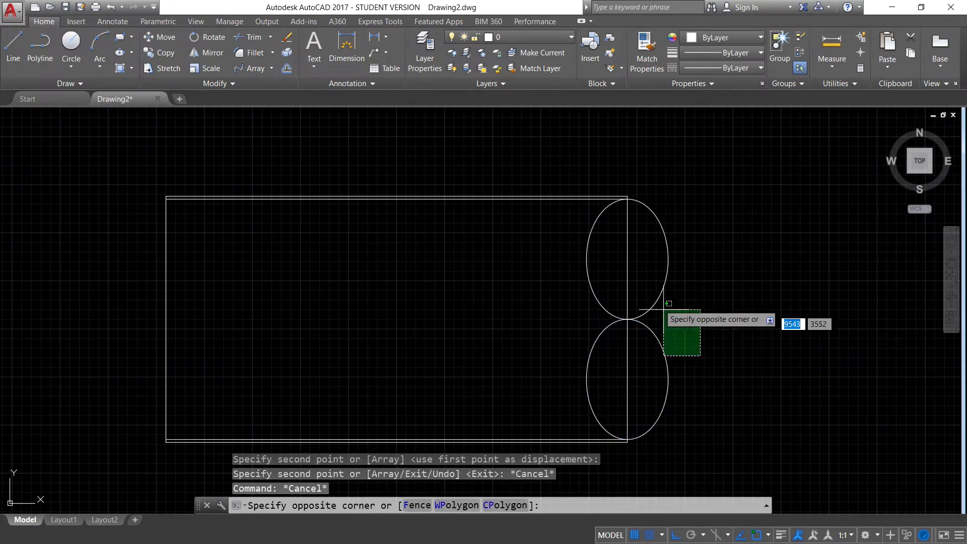
{"action": "left_click", "coordinate": [664, 309]}
{"action": "scroll", "coordinate": [643, 293], "scroll_direction": "down", "scroll_amount": 2}
{"action": "type", "text": "mi"}
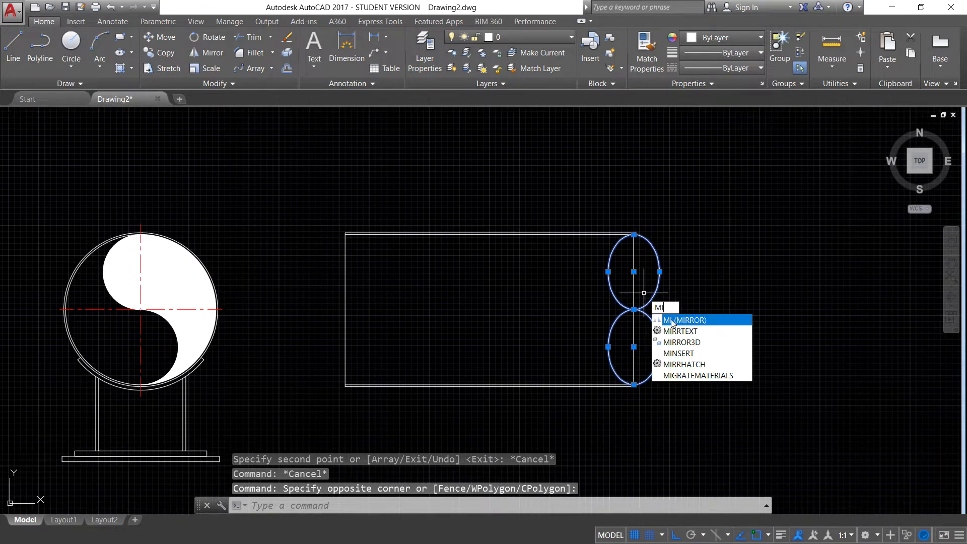
{"action": "left_click", "coordinate": [672, 323]}
{"action": "left_click", "coordinate": [496, 230]}
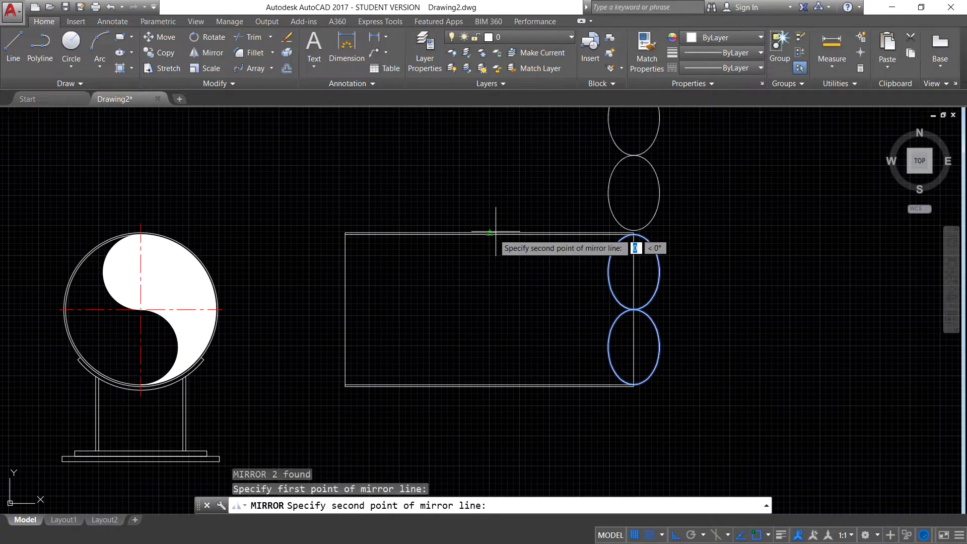
{"action": "left_click", "coordinate": [495, 170]}
{"action": "left_click", "coordinate": [511, 215]}
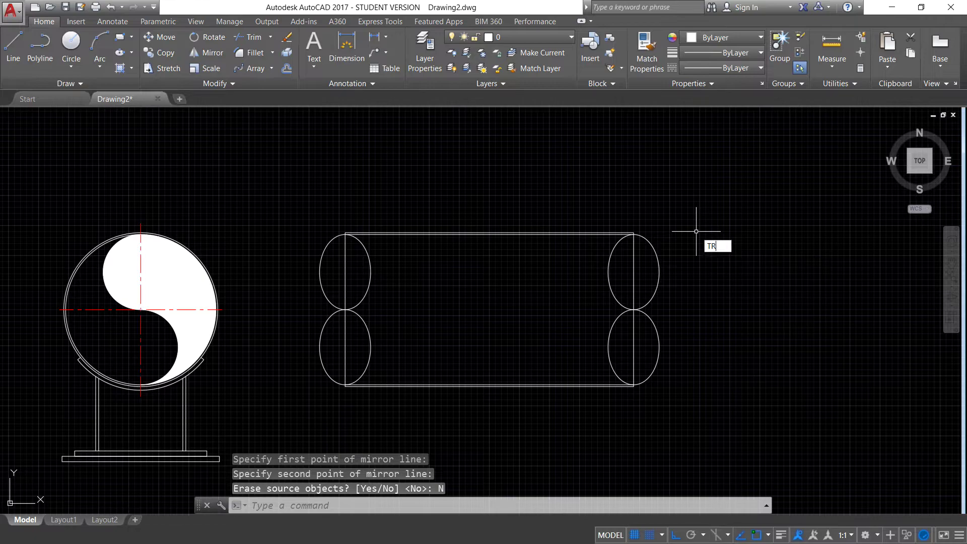
Trim the inner half of the upper-left ellipse against both vertical end lines
{"action": "key", "text": "Return"}
{"action": "left_click", "coordinate": [632, 262]}
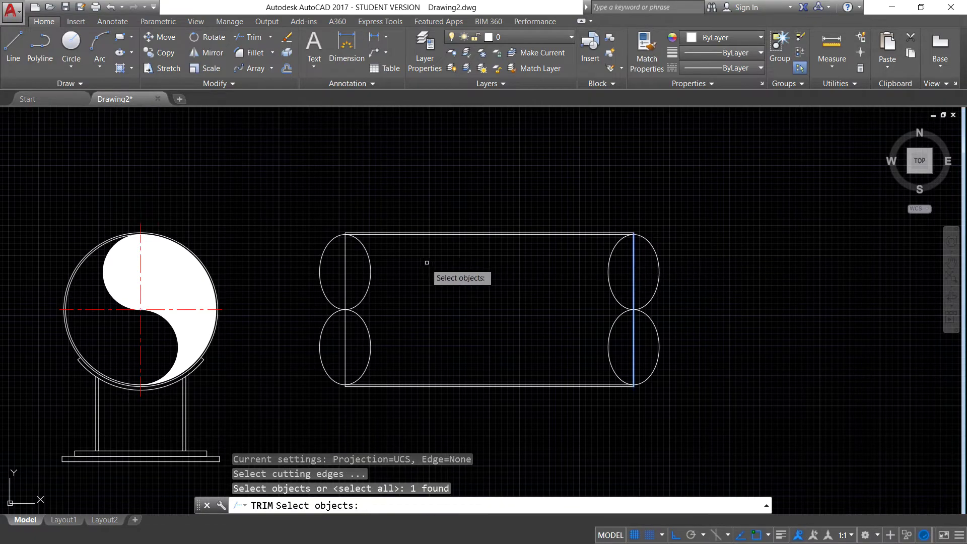
{"action": "left_click", "coordinate": [347, 266]}
{"action": "key", "text": "Return"}
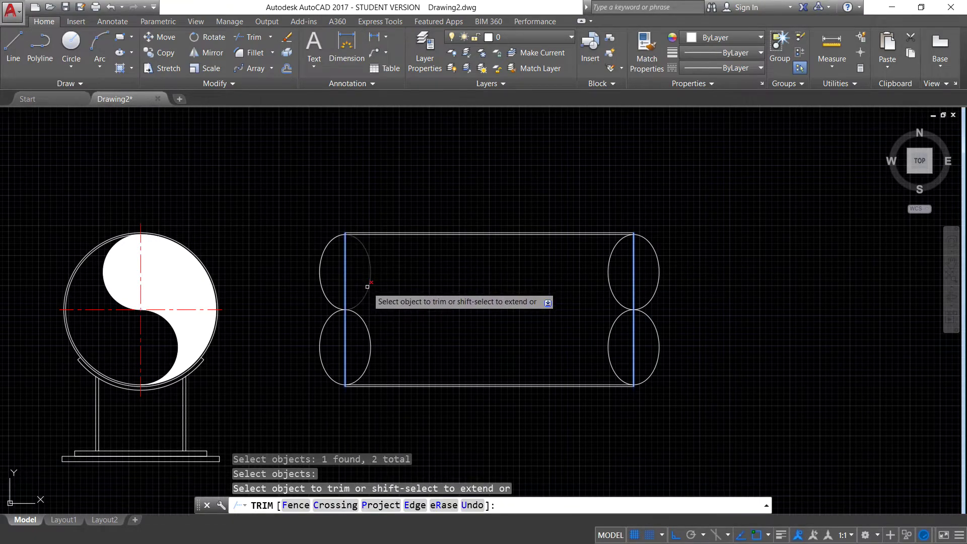
{"action": "left_click", "coordinate": [367, 286]}
{"action": "key", "text": "Escape"}
Erase the right and left vertical end lines of the cylinder
{"action": "left_click", "coordinate": [638, 265]}
{"action": "left_click", "coordinate": [453, 277]}
{"action": "key", "text": "Delete"}
{"action": "left_click_drag", "start_coordinate": [363, 307], "coordinate": [338, 348]}
{"action": "key", "text": "Delete"}
{"action": "scroll", "coordinate": [599, 258], "scroll_direction": "down", "scroll_amount": 5}
{"action": "scroll", "coordinate": [485, 289], "scroll_direction": "up", "scroll_amount": 6}
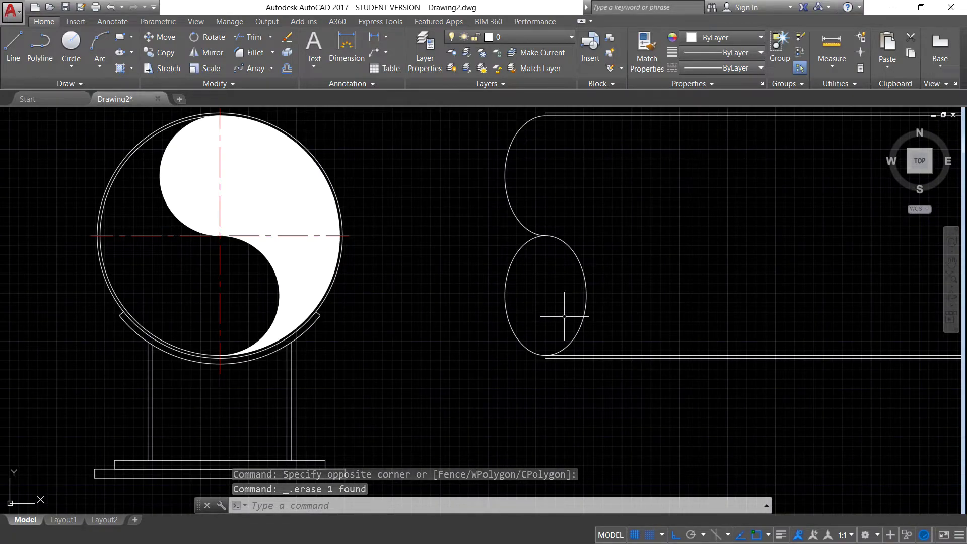
{"action": "scroll", "coordinate": [561, 363], "scroll_direction": "down", "scroll_amount": 3}
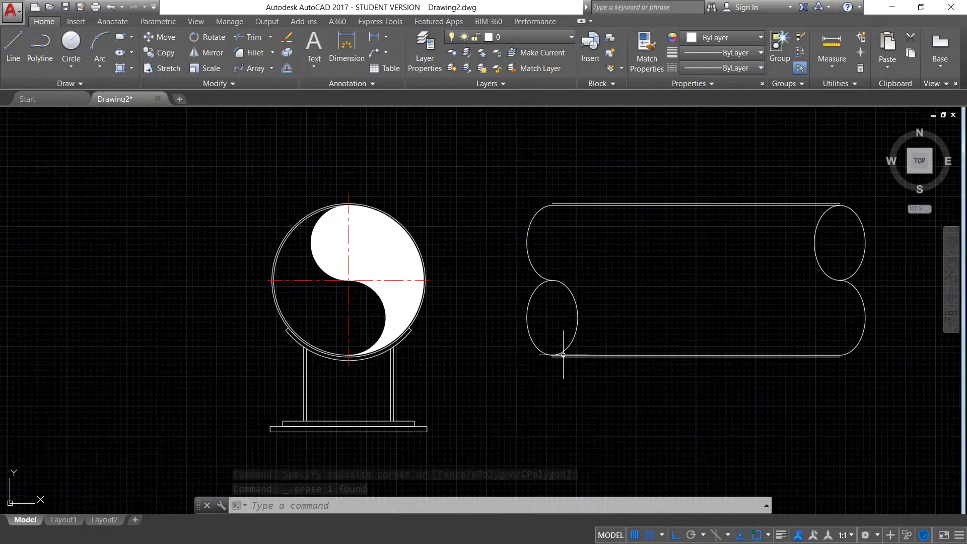
{"action": "scroll", "coordinate": [735, 355], "scroll_direction": "up", "scroll_amount": 2}
Select the lower-right arc and try reshaping its grip, then abandon it
{"action": "left_click", "coordinate": [744, 351]}
{"action": "left_click", "coordinate": [725, 322]}
{"action": "scroll", "coordinate": [744, 345], "scroll_direction": "up", "scroll_amount": 3}
{"action": "left_click", "coordinate": [713, 381]}
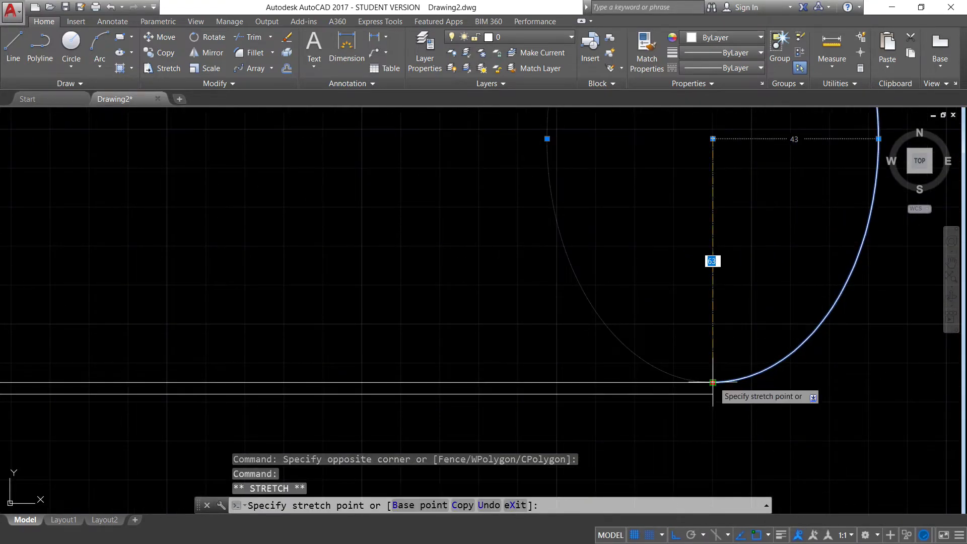
{"action": "key", "text": "Escape"}
{"action": "scroll", "coordinate": [712, 392], "scroll_direction": "down", "scroll_amount": 4}
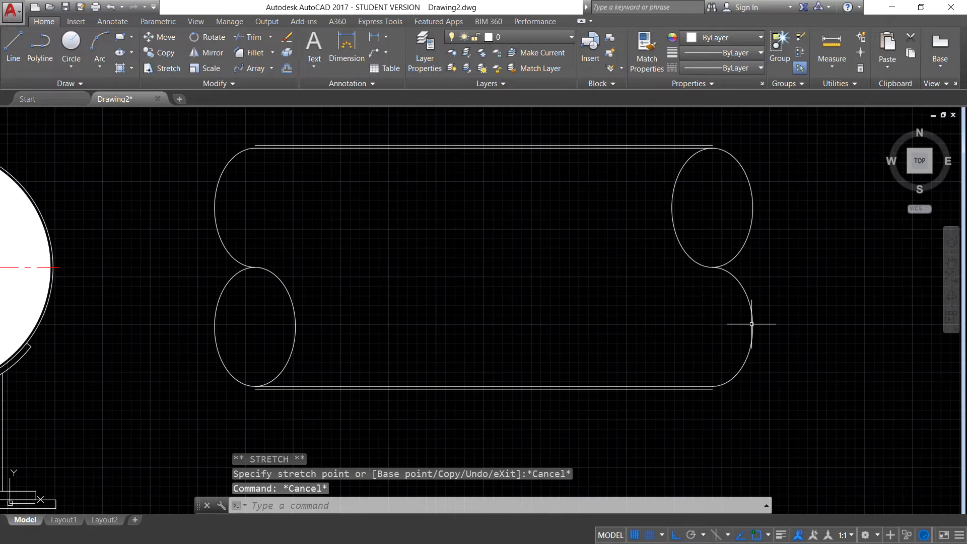
{"action": "scroll", "coordinate": [751, 324], "scroll_direction": "down", "scroll_amount": 5}
{"action": "scroll", "coordinate": [580, 270], "scroll_direction": "up", "scroll_amount": 5}
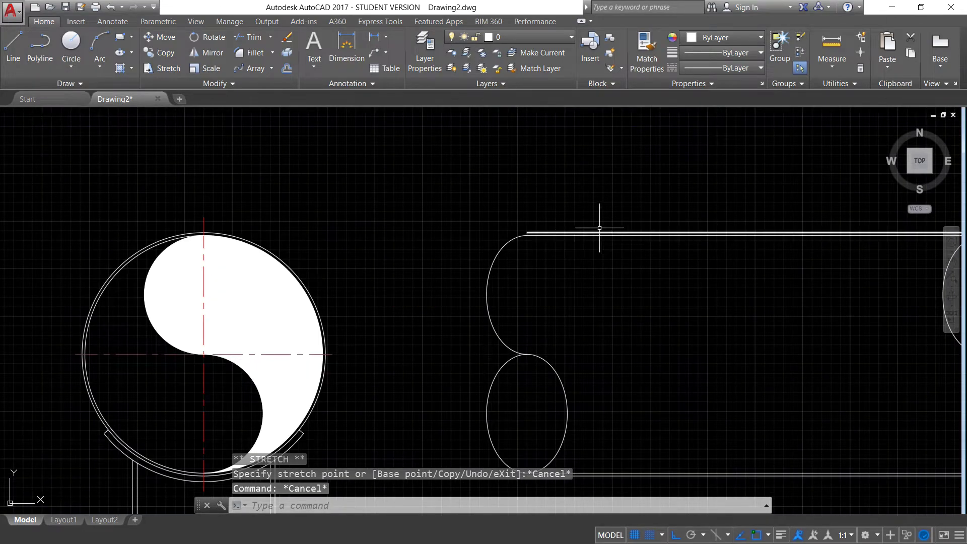
Erase the top cylinder line, then undo the recent erasures, trim and ellipse mirror
{"action": "middle_click_drag", "start_coordinate": [596, 222], "coordinate": [559, 223]}
{"action": "left_click", "coordinate": [544, 224]}
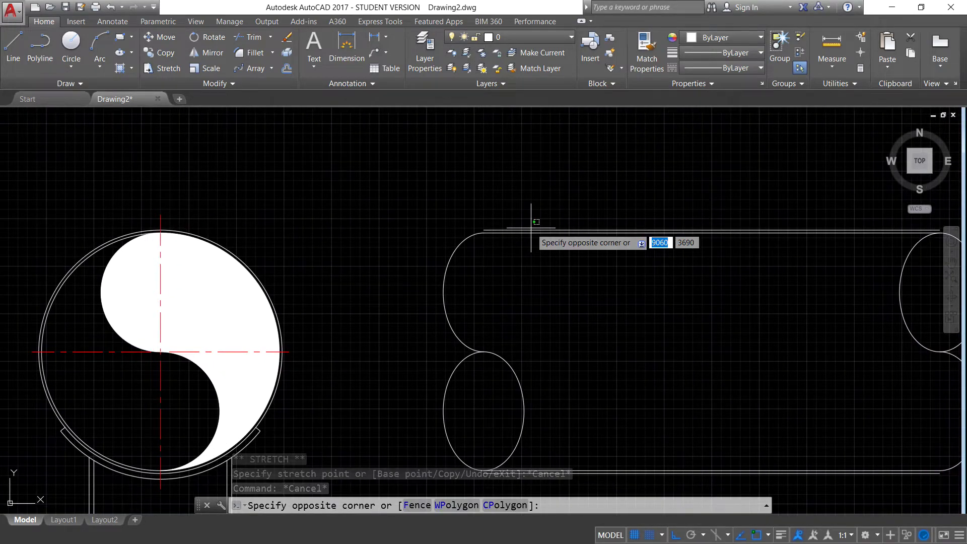
{"action": "left_click", "coordinate": [533, 236]}
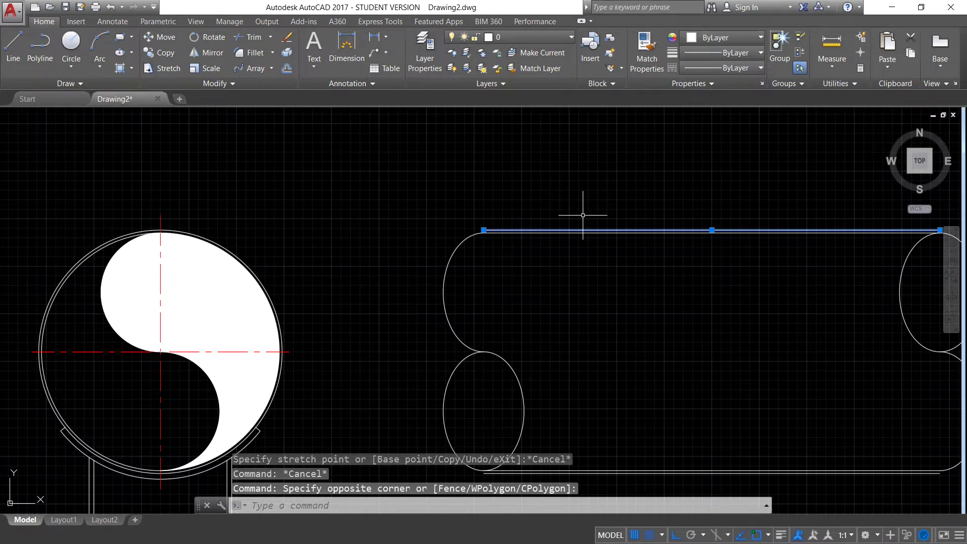
{"action": "middle_click_drag", "start_coordinate": [583, 215], "coordinate": [401, 180]}
{"action": "key", "text": "Delete"}
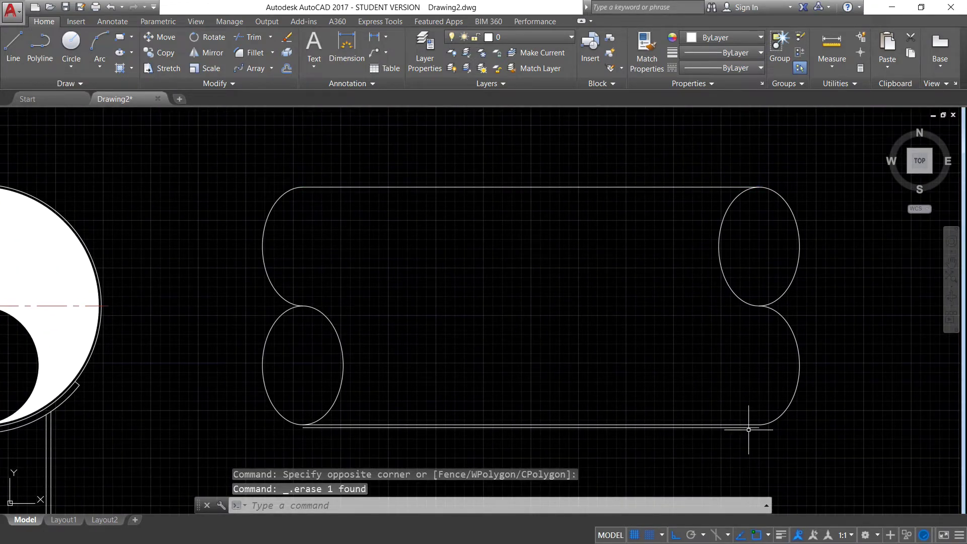
{"action": "scroll", "coordinate": [745, 426], "scroll_direction": "up", "scroll_amount": 2}
{"action": "scroll", "coordinate": [635, 217], "scroll_direction": "down", "scroll_amount": 4}
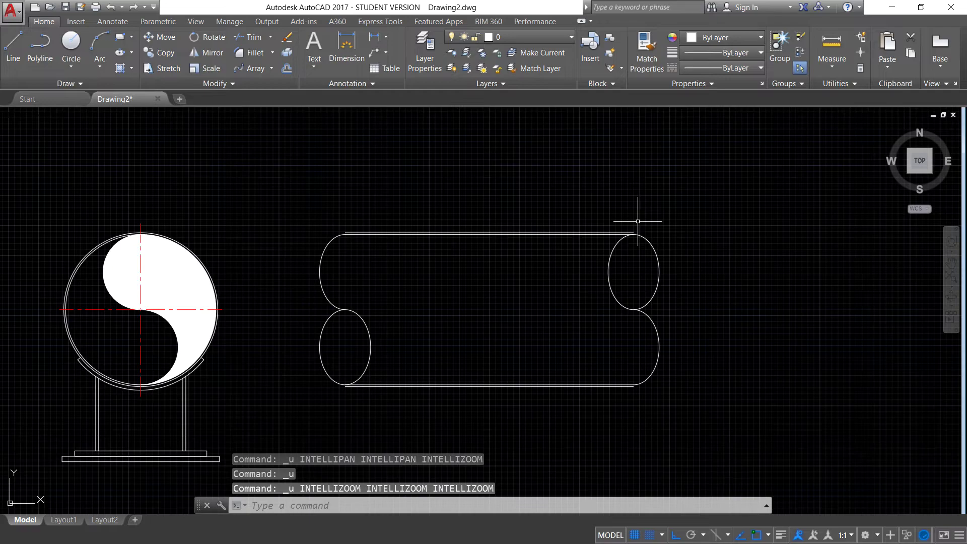
{"action": "key", "text": "ctrl+z"}
{"action": "key", "text": "ctrl+z"}
{"action": "key", "text": "ctrl+z"}
{"action": "key", "text": "ctrl+z"}
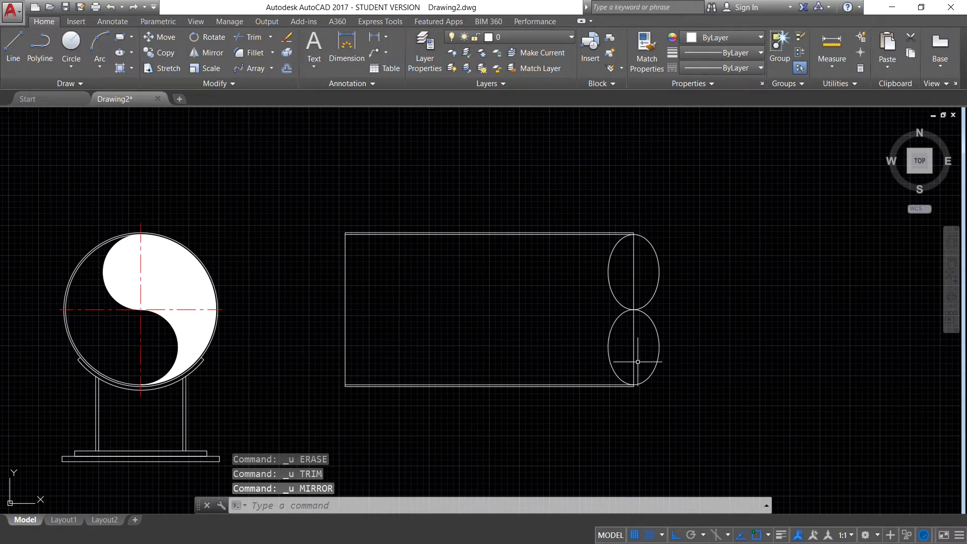
{"action": "key", "text": "ctrl+z"}
{"action": "key", "text": "ctrl+z"}
{"action": "key", "text": "ctrl+z"}
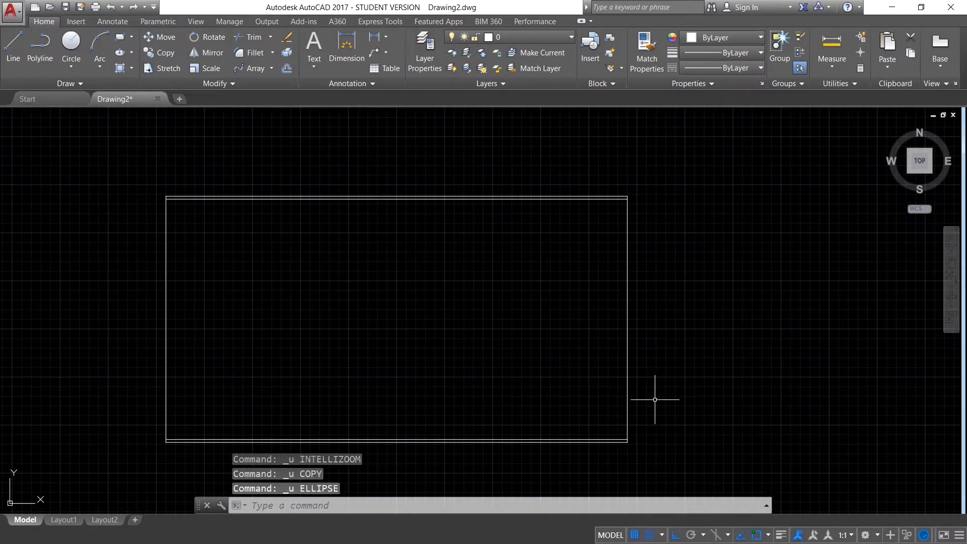
{"action": "type", "text": "el"}
Draw an ellipse at the rectangle's right end with a 38 half-width
{"action": "key", "text": "Return"}
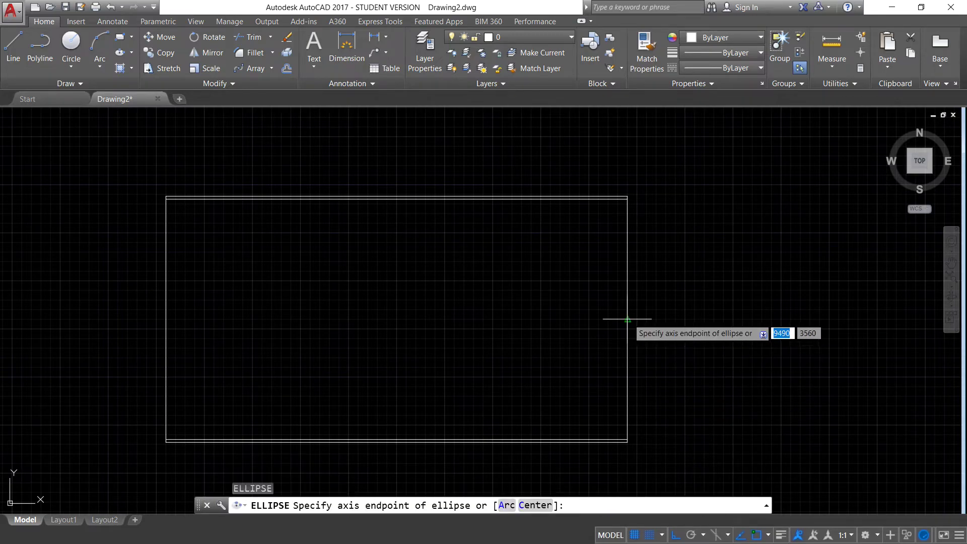
{"action": "left_click", "coordinate": [629, 318]}
{"action": "left_click", "coordinate": [627, 442]}
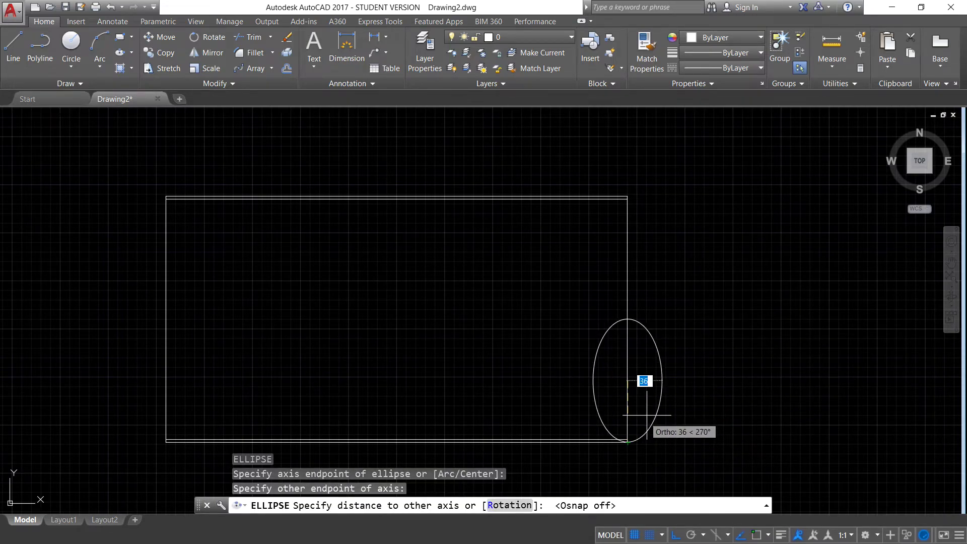
{"action": "type", "text": "38"}
{"action": "key", "text": "Return"}
Copy the new ellipse directly upward to stack a second one above it
{"action": "left_click", "coordinate": [675, 428]}
{"action": "left_click", "coordinate": [648, 387]}
{"action": "type", "text": "c"}
{"action": "left_click", "coordinate": [687, 426]}
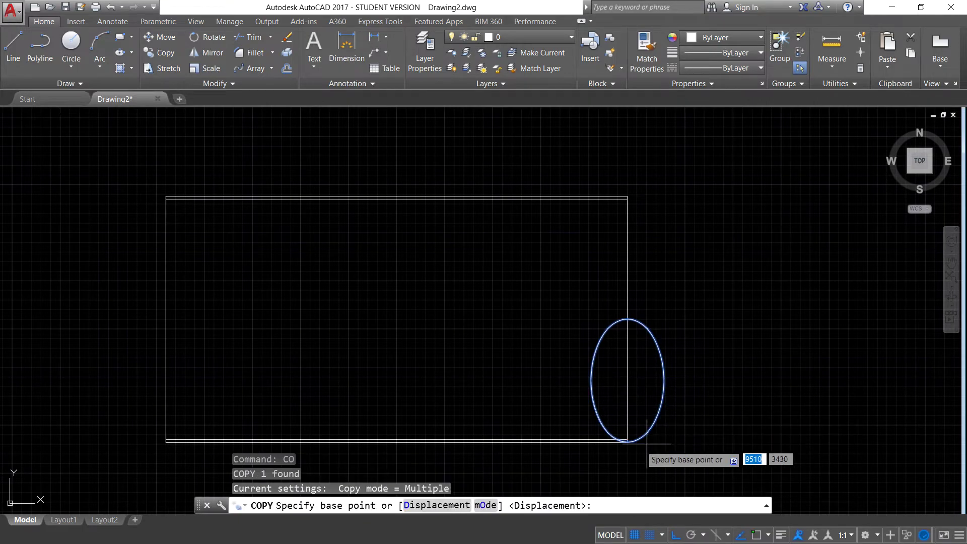
{"action": "left_click", "coordinate": [627, 442]}
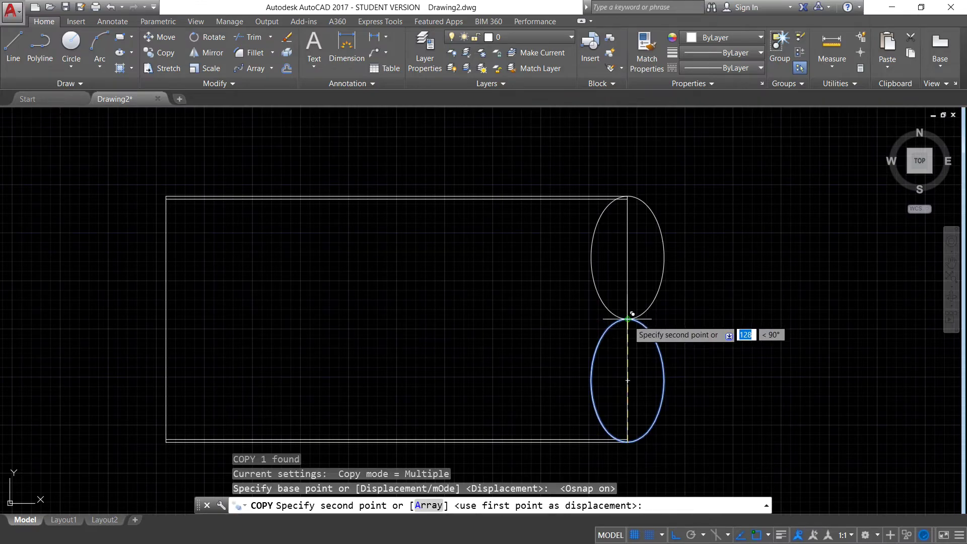
{"action": "left_click", "coordinate": [627, 319]}
{"action": "key", "text": "Escape"}
Mirror both right-end ellipses to the left about the top midpoint, keeping the originals
{"action": "left_click_drag", "start_coordinate": [679, 334], "coordinate": [637, 293]}
{"action": "type", "text": "i"}
{"action": "key", "text": "Return"}
{"action": "left_click", "coordinate": [396, 196]}
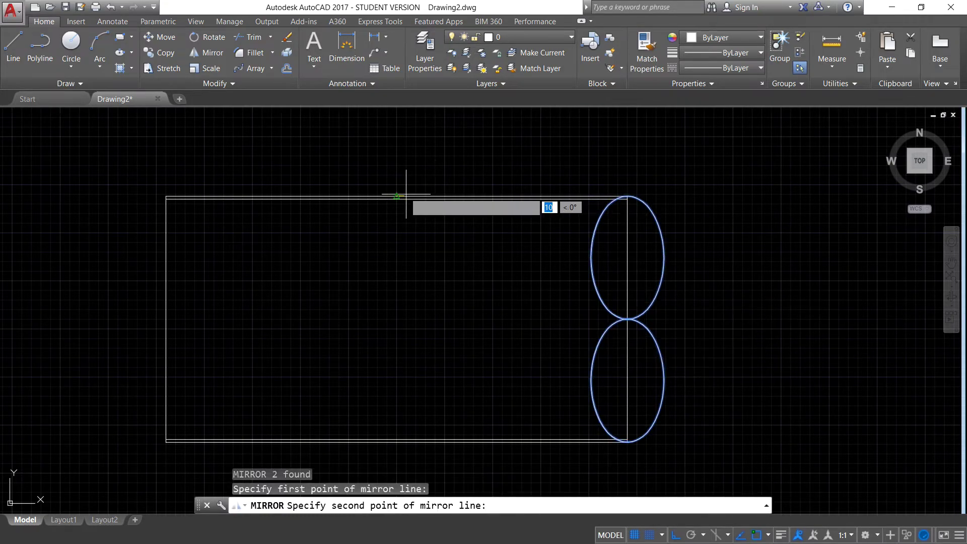
{"action": "left_click", "coordinate": [392, 303]}
{"action": "key", "text": "Return"}
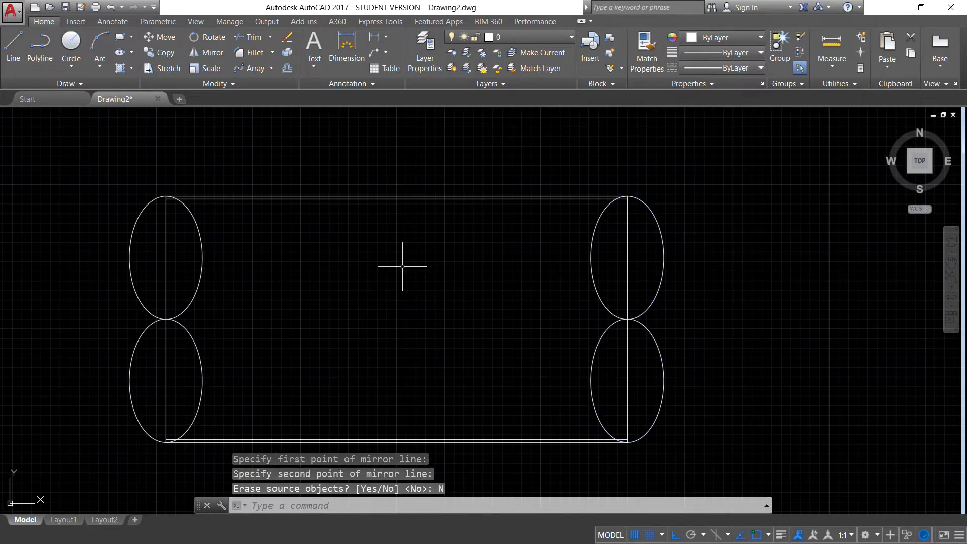
{"action": "type", "text": "TR"}
{"action": "key", "text": "Return"}
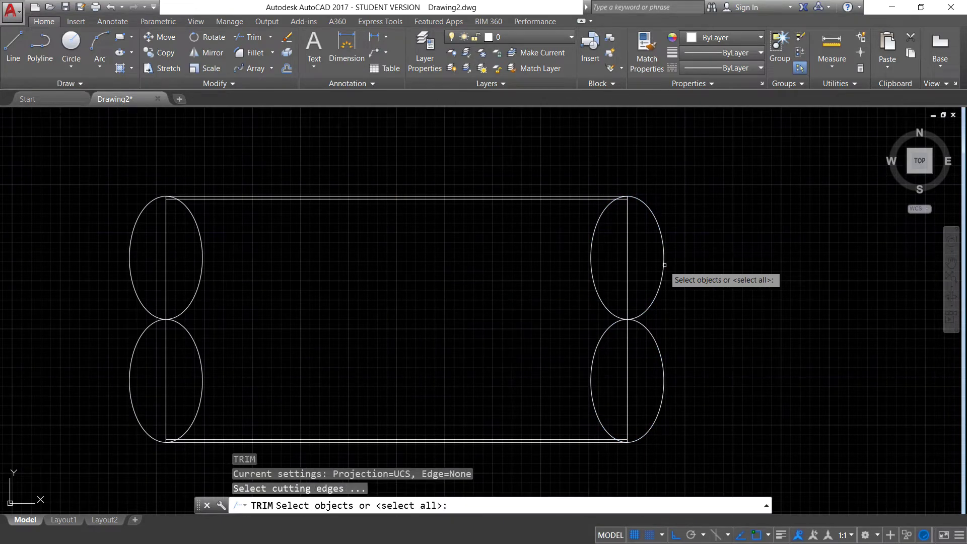
Trim the inner arc of the lower-right ellipse against both end lines
{"action": "left_click_drag", "start_coordinate": [662, 262], "coordinate": [614, 254]}
{"action": "left_click", "coordinate": [198, 256]}
{"action": "left_click", "coordinate": [160, 258]}
{"action": "key", "text": "Return"}
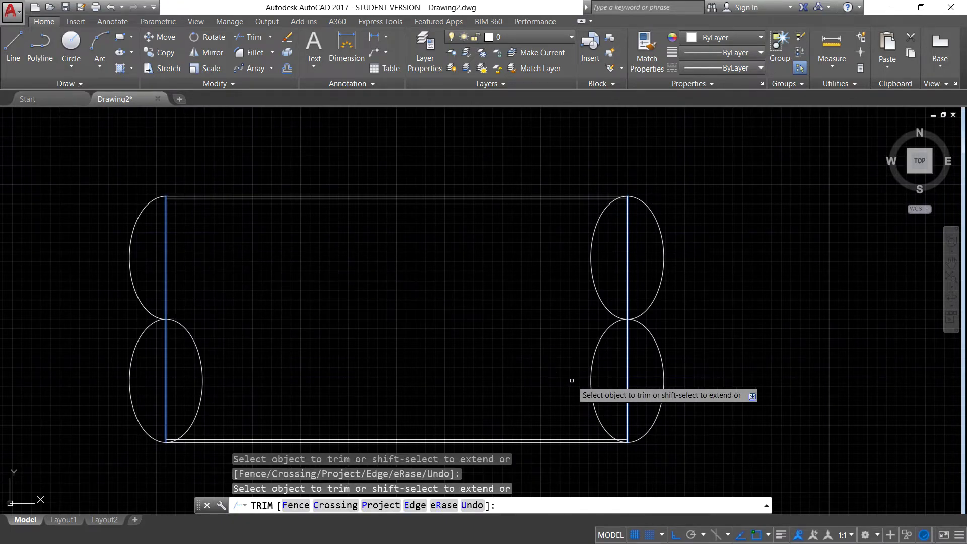
{"action": "left_click", "coordinate": [591, 375]}
{"action": "key", "text": "Escape"}
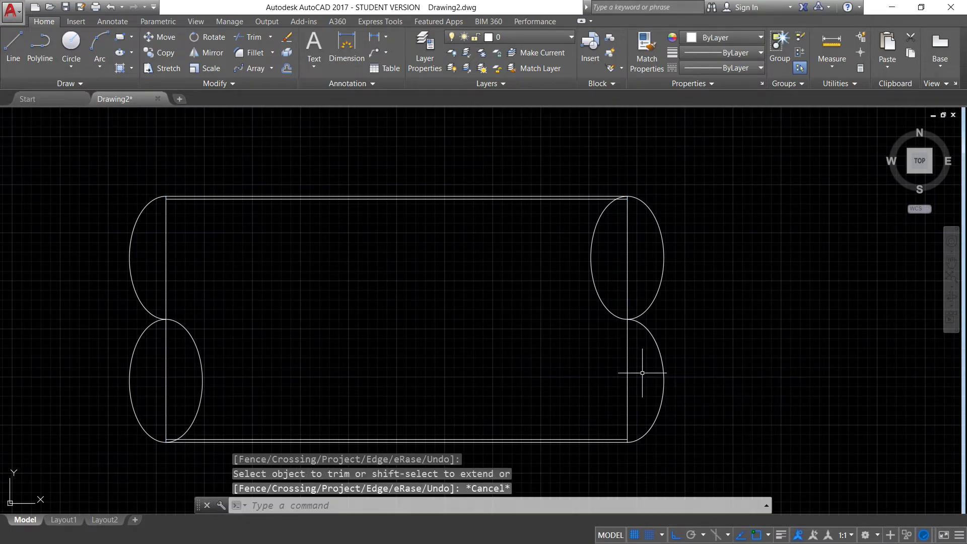
Erase the left and right end lines plus the duplicate top and bottom edges
{"action": "left_click", "coordinate": [185, 381]}
{"action": "left_click", "coordinate": [158, 366]}
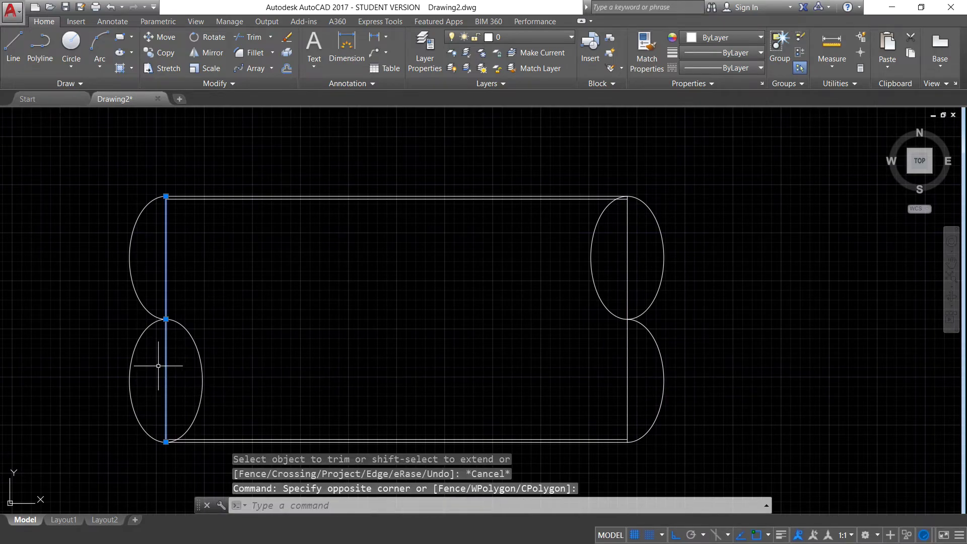
{"action": "key", "text": "Delete"}
{"action": "left_click", "coordinate": [640, 373]}
{"action": "left_click", "coordinate": [600, 363]}
{"action": "key", "text": "Delete"}
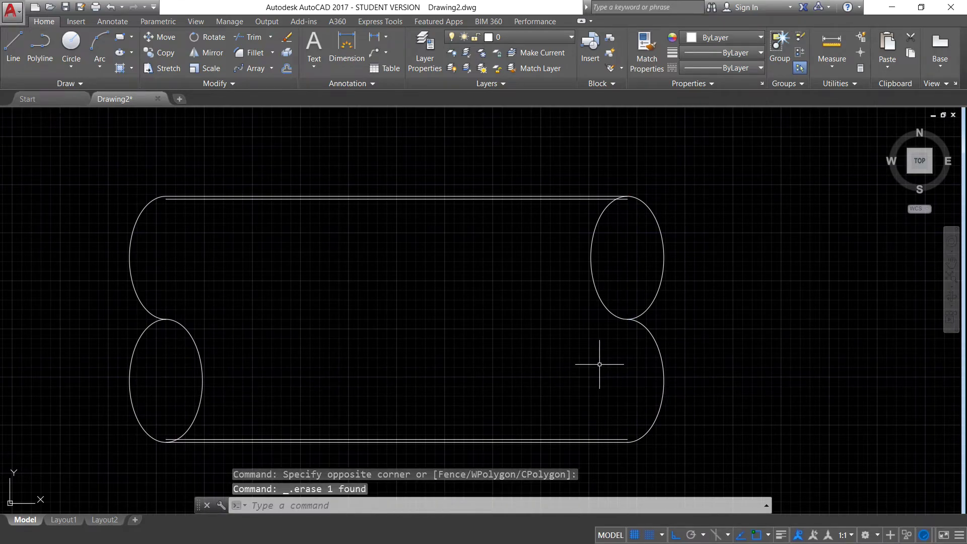
{"action": "left_click", "coordinate": [606, 397]}
{"action": "key", "text": "Delete"}
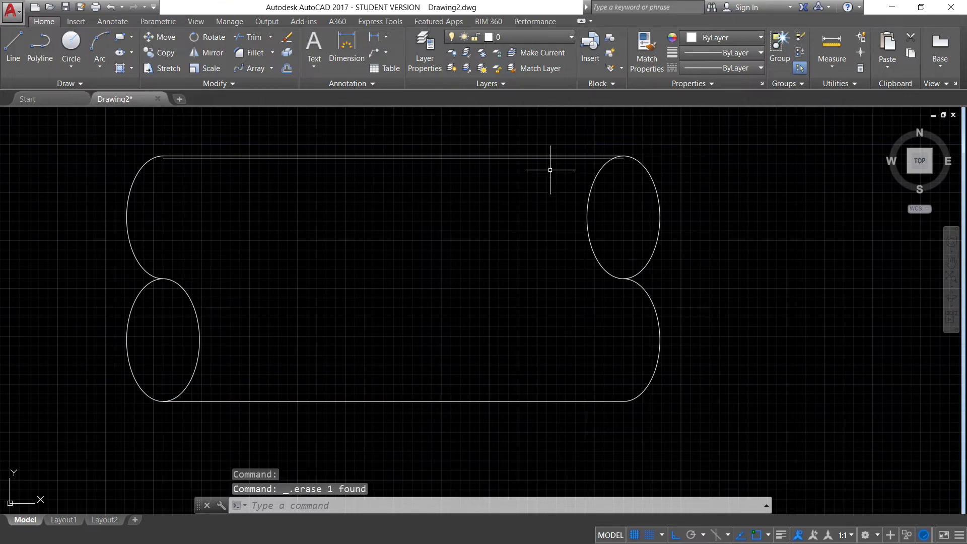
{"action": "left_click", "coordinate": [549, 160]}
{"action": "key", "text": "Delete"}
{"action": "scroll", "coordinate": [544, 258], "scroll_direction": "down", "scroll_amount": 4}
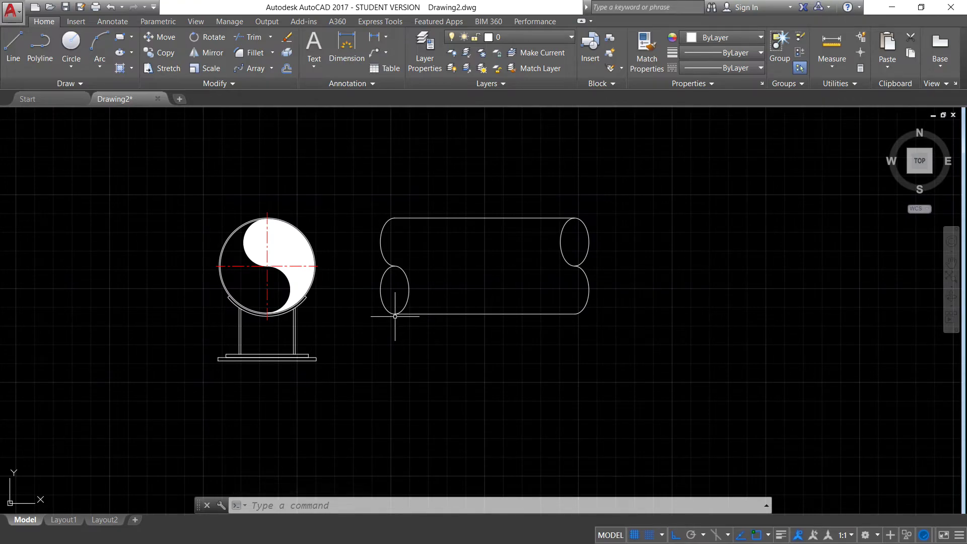
Draw a vertical centre line down from the cylinder's top midpoint
{"action": "scroll", "coordinate": [394, 316], "scroll_direction": "down", "scroll_amount": 2}
{"action": "scroll", "coordinate": [347, 315], "scroll_direction": "down", "scroll_amount": 1}
{"action": "scroll", "coordinate": [378, 306], "scroll_direction": "up", "scroll_amount": 2}
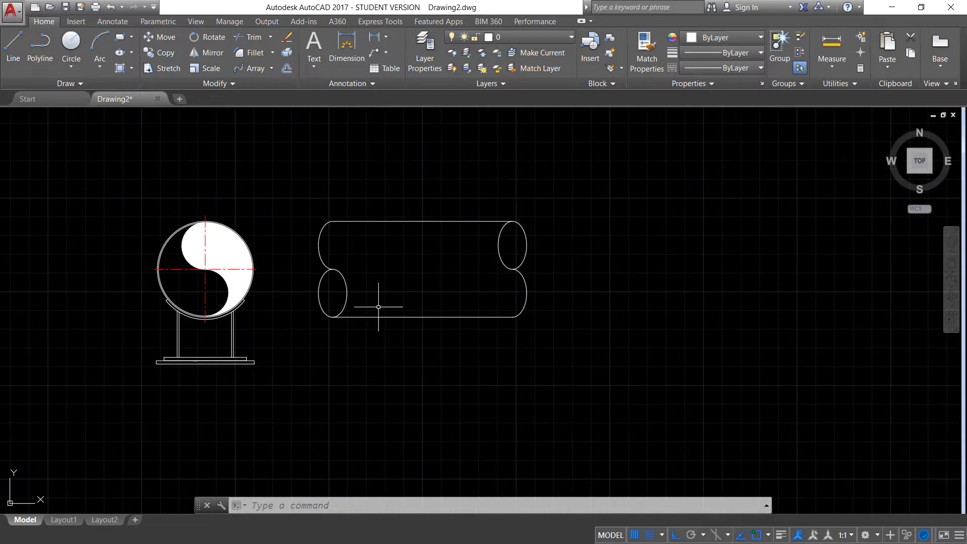
{"action": "type", "text": "LI"}
{"action": "key", "text": "Return"}
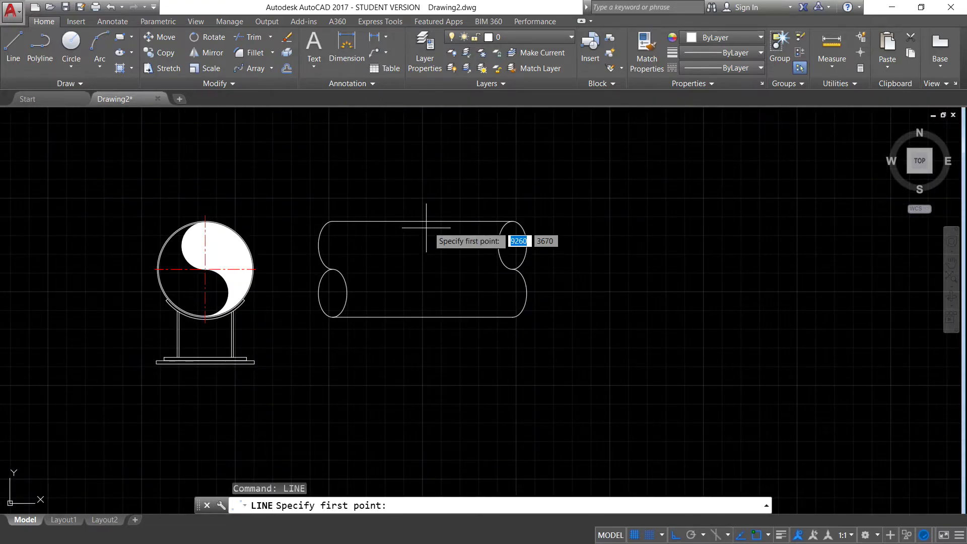
{"action": "left_click", "coordinate": [430, 223]}
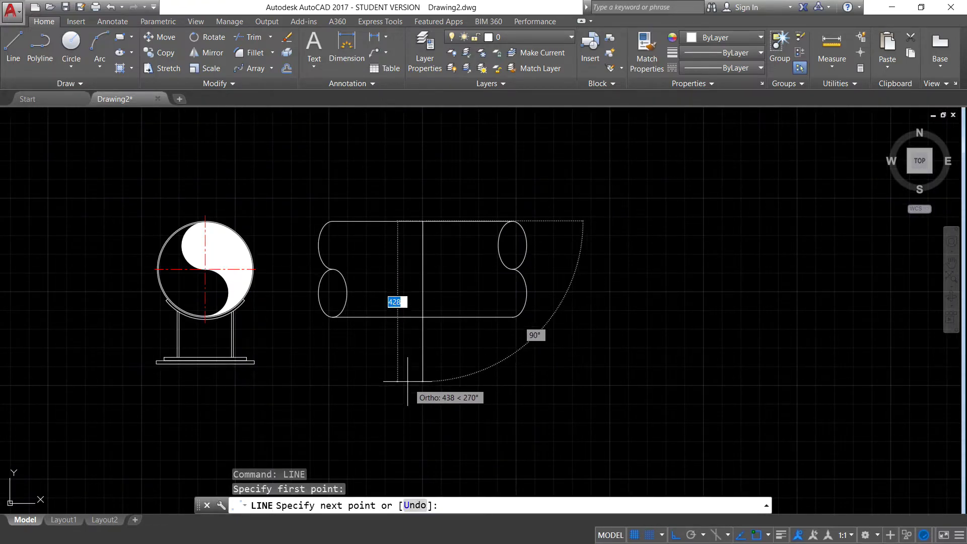
{"action": "left_click", "coordinate": [387, 381]}
{"action": "key", "text": "Escape"}
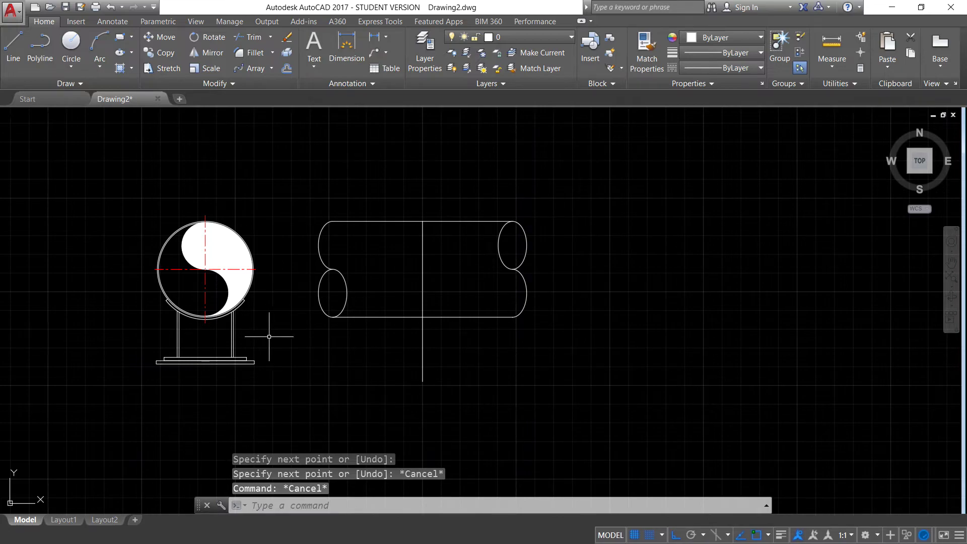
Draw a thin 190 × 9 rectangle below the cylinder
{"action": "type", "text": "rec"}
{"action": "key", "text": "Return"}
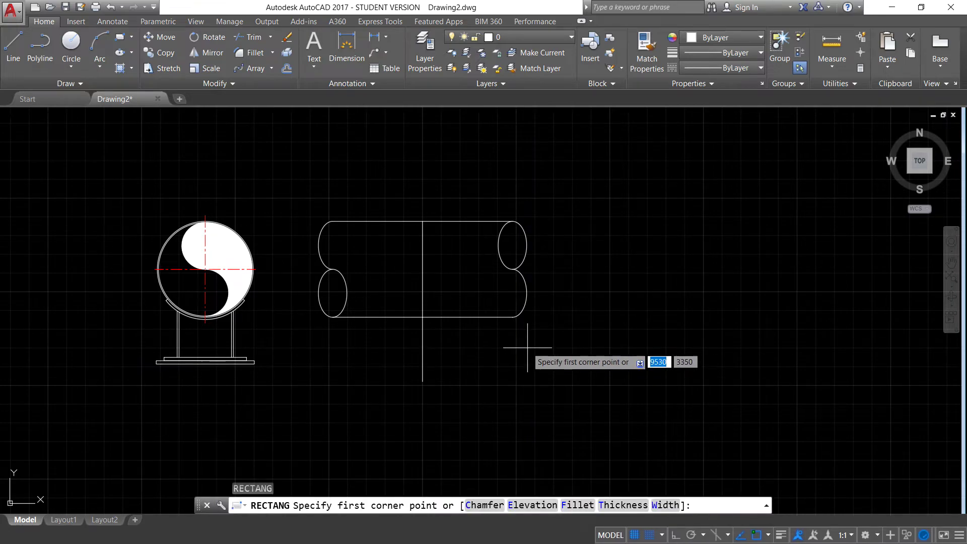
{"action": "left_click", "coordinate": [459, 356]}
{"action": "type", "text": "1"}
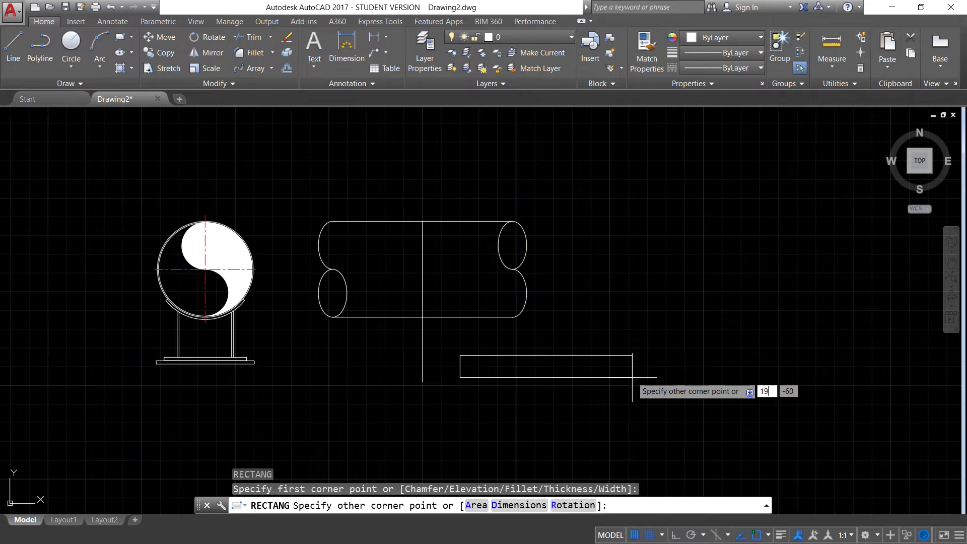
{"action": "type", "text": "90,9"}
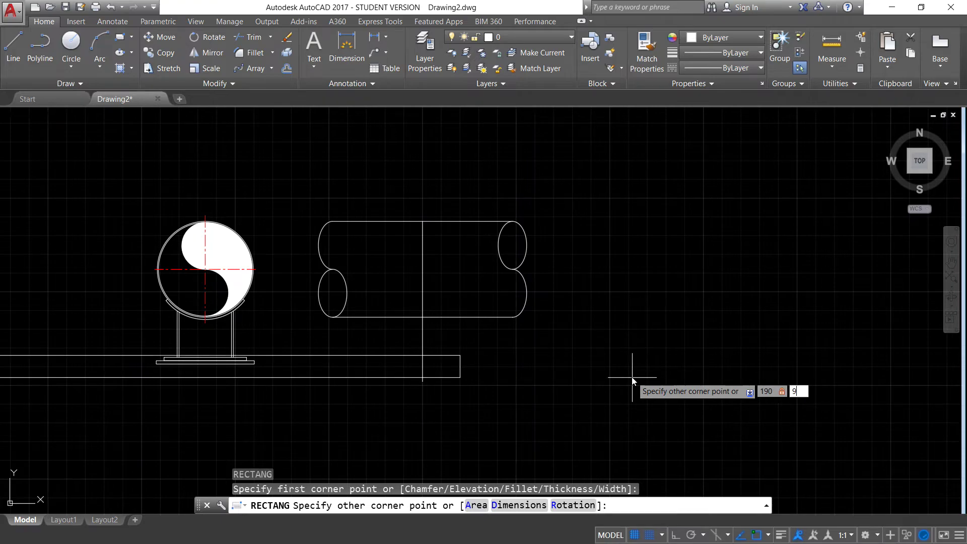
{"action": "key", "text": "Return"}
Move the thin rectangle beside the stand's base plate
{"action": "left_click", "coordinate": [593, 395]}
{"action": "left_click", "coordinate": [469, 345]}
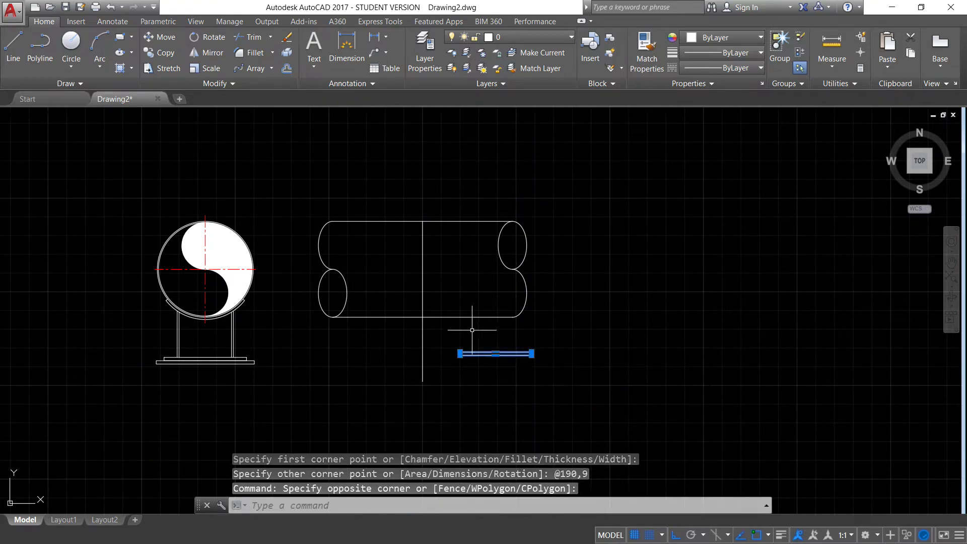
{"action": "scroll", "coordinate": [471, 339], "scroll_direction": "up", "scroll_amount": 2}
{"action": "type", "text": "m"}
{"action": "key", "text": "Return"}
{"action": "left_click", "coordinate": [452, 363]}
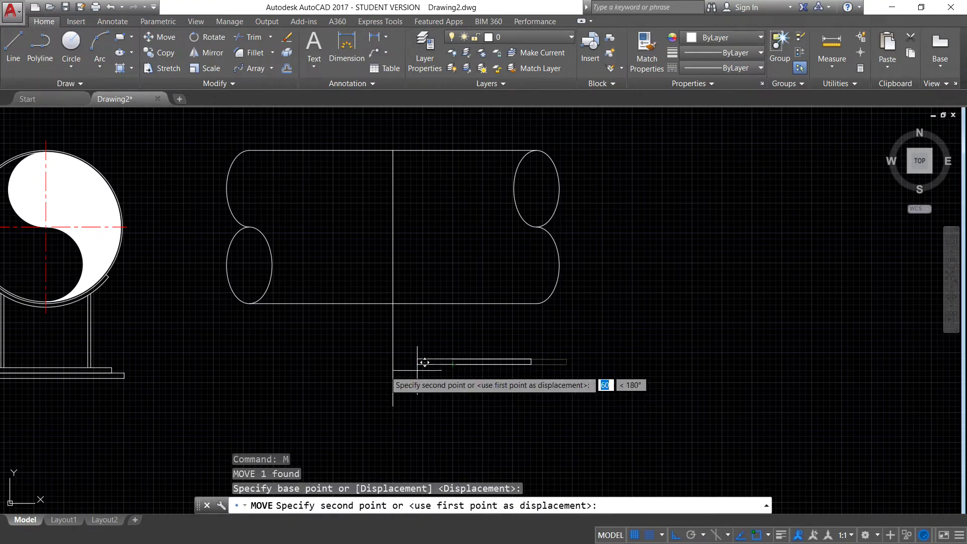
{"action": "left_click", "coordinate": [124, 376]}
{"action": "key", "text": "Escape"}
Move the 190 × 9 plate again so it sits centred on the vertical line
{"action": "left_click", "coordinate": [237, 377]}
{"action": "left_click", "coordinate": [207, 360]}
{"action": "type", "text": "m"}
{"action": "key", "text": "Return"}
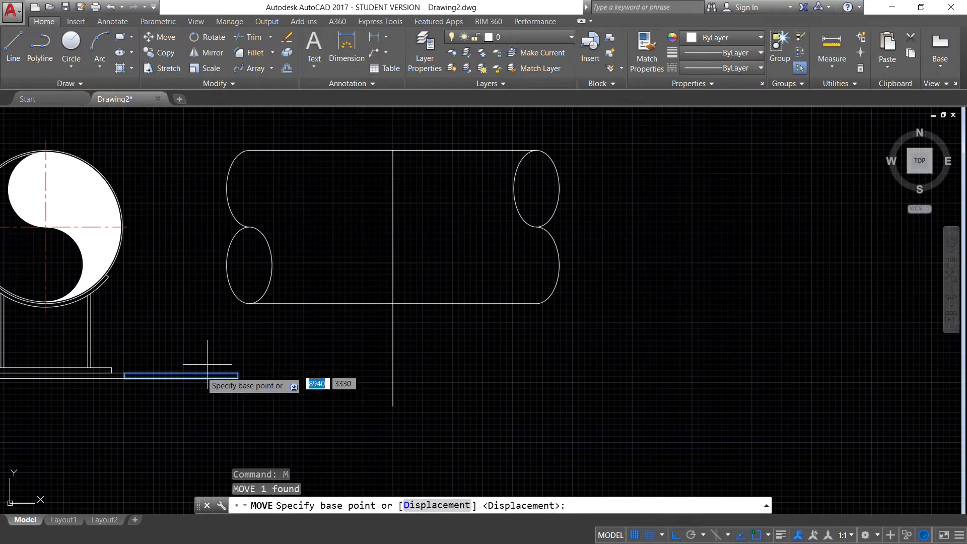
{"action": "left_click", "coordinate": [189, 376]}
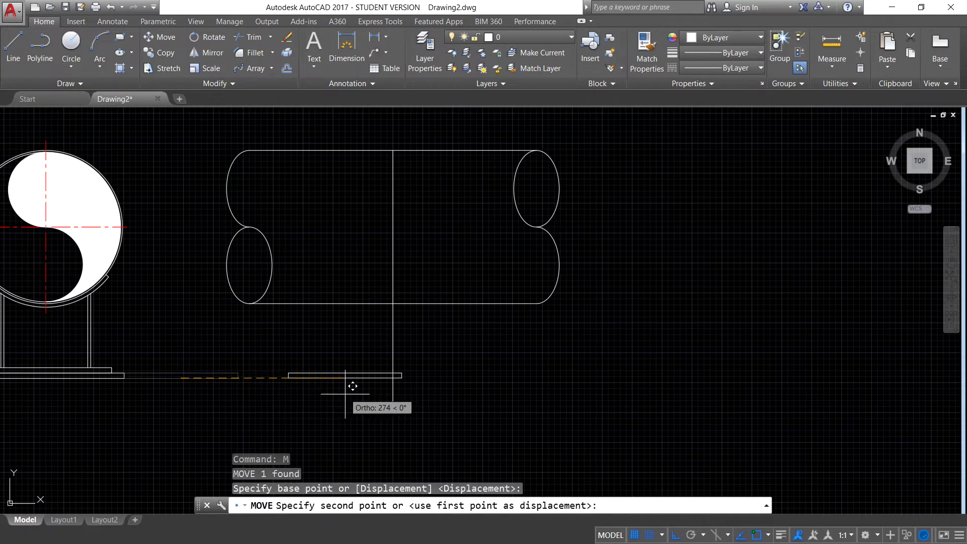
{"action": "left_click", "coordinate": [393, 375]}
{"action": "key", "text": "Escape"}
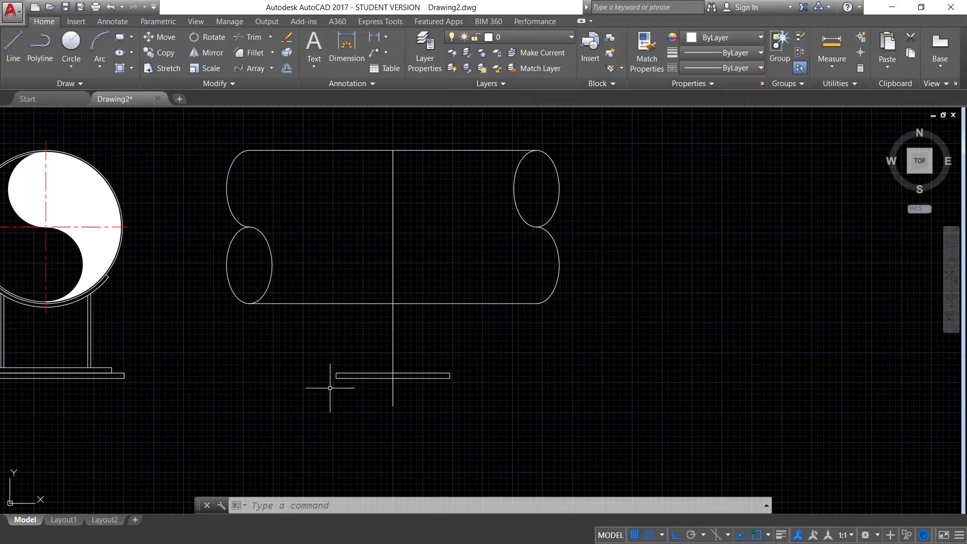
Begin a second rectangle with its first corner right of the cylinder
{"action": "scroll", "coordinate": [343, 383], "scroll_direction": "up", "scroll_amount": 2}
{"action": "scroll", "coordinate": [493, 383], "scroll_direction": "down", "scroll_amount": 4}
{"action": "scroll", "coordinate": [467, 375], "scroll_direction": "up", "scroll_amount": 2}
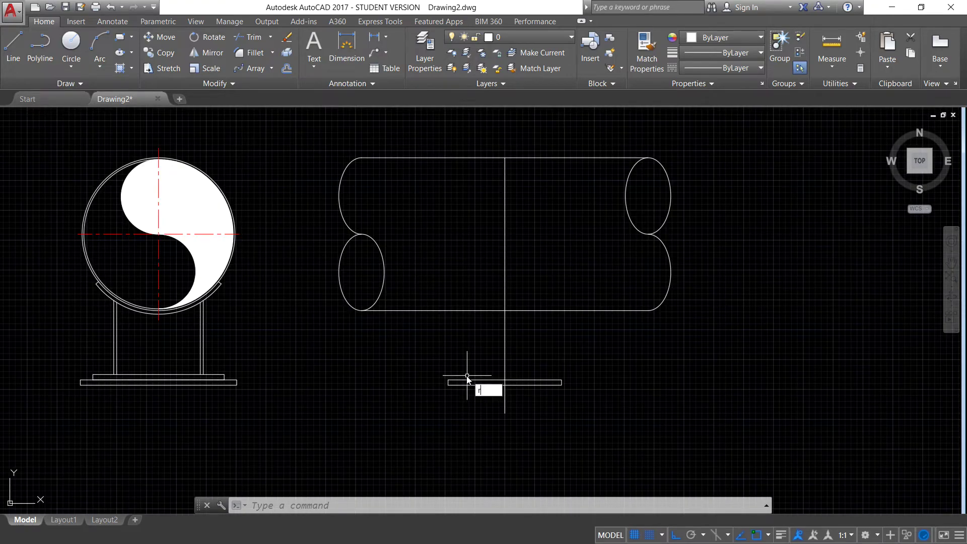
{"action": "type", "text": "t"}
{"action": "key", "text": "Return"}
{"action": "left_click", "coordinate": [659, 359]}
{"action": "type", "text": "150"}
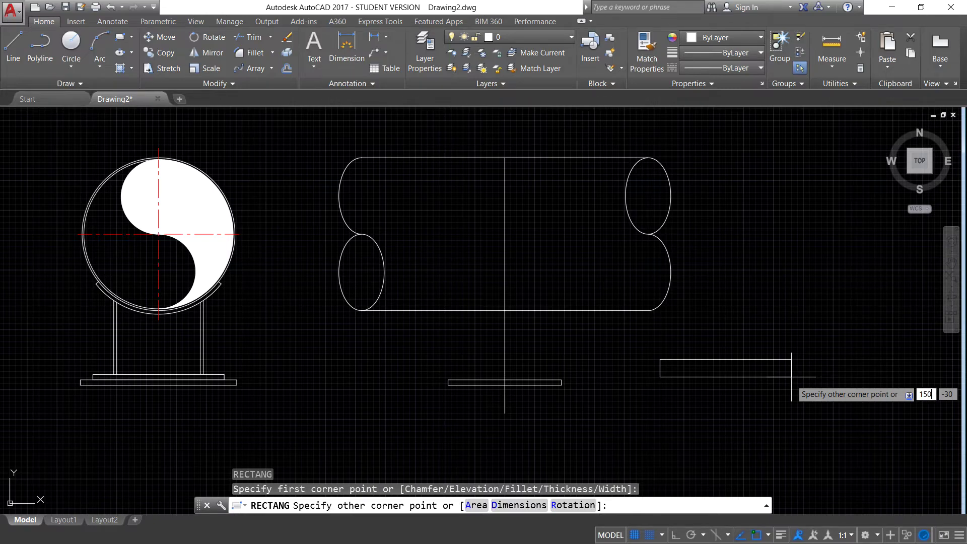
Complete the second rectangle at 150 × 9
{"action": "key", "text": "Tab"}
{"action": "type", "text": "9"}
{"action": "key", "text": "Return"}
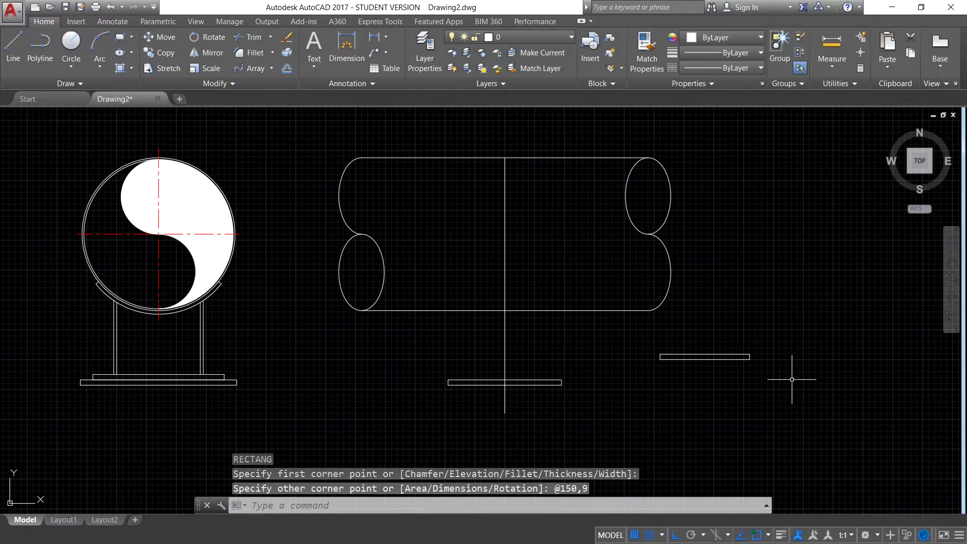
{"action": "left_click", "coordinate": [775, 382]}
{"action": "left_click", "coordinate": [725, 361]}
{"action": "type", "text": "rec"}
{"action": "key", "text": "Return"}
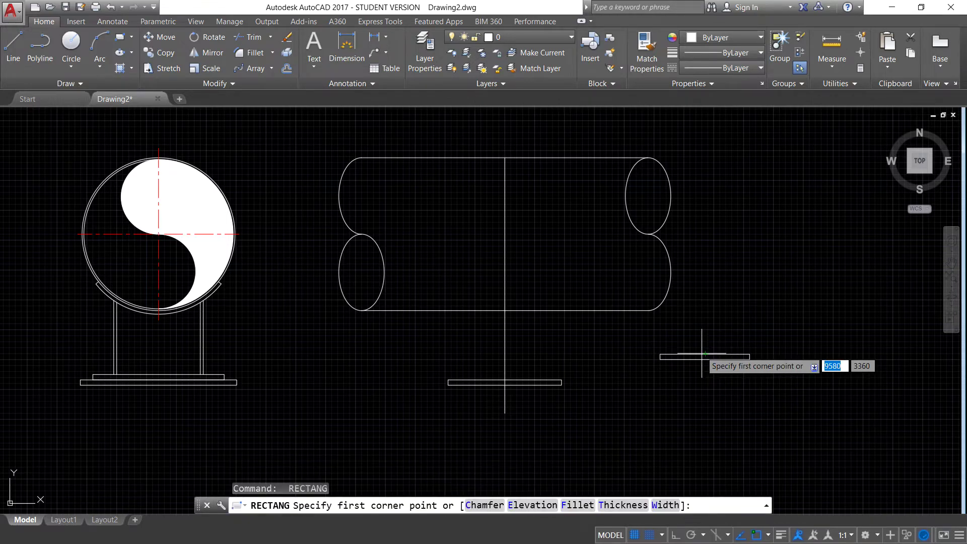
{"action": "key", "text": "Escape"}
Move the 150 × 9 plate onto the top of the base plate, centred under the cylinder
{"action": "left_click", "coordinate": [696, 345]}
{"action": "left_click", "coordinate": [675, 365]}
{"action": "type", "text": "M"}
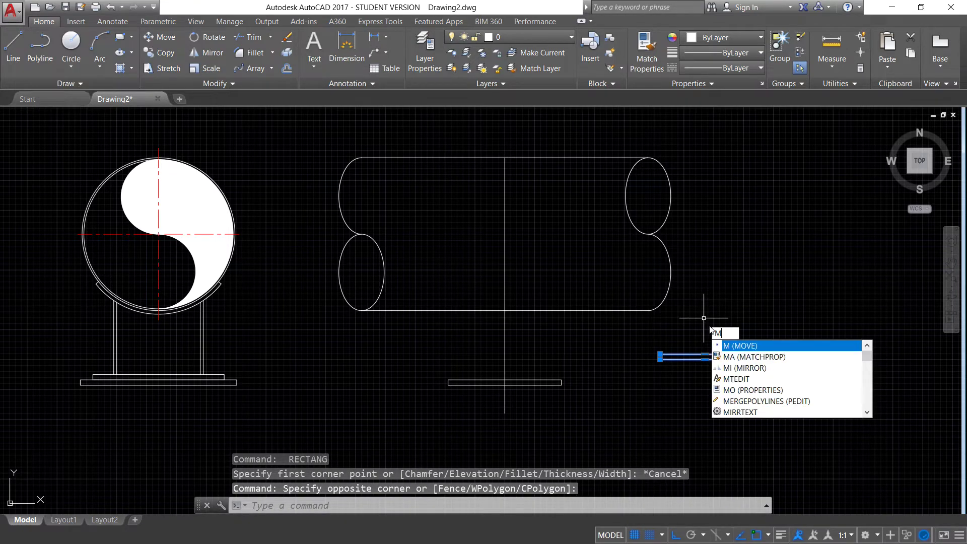
{"action": "key", "text": "Return"}
{"action": "left_click", "coordinate": [704, 358]}
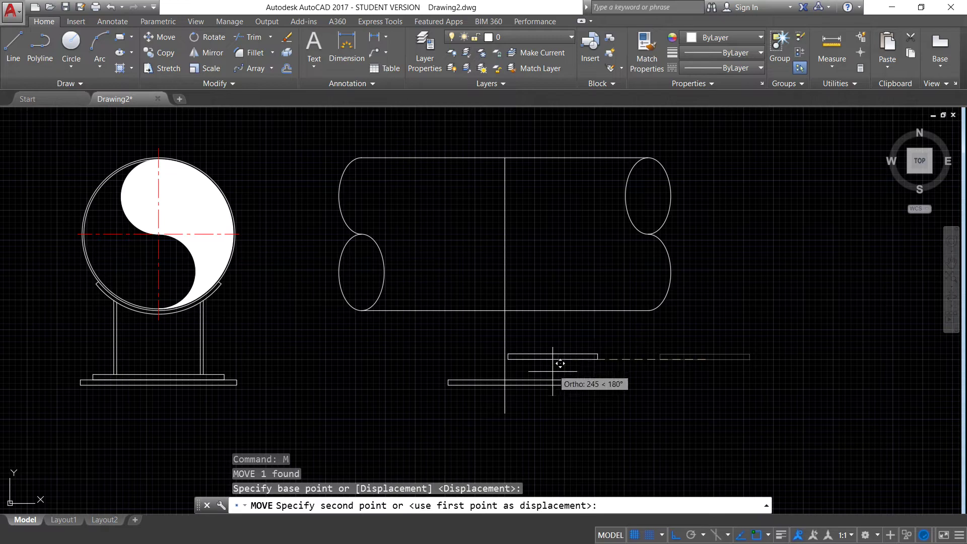
{"action": "left_click", "coordinate": [505, 378]}
{"action": "key", "text": "Escape"}
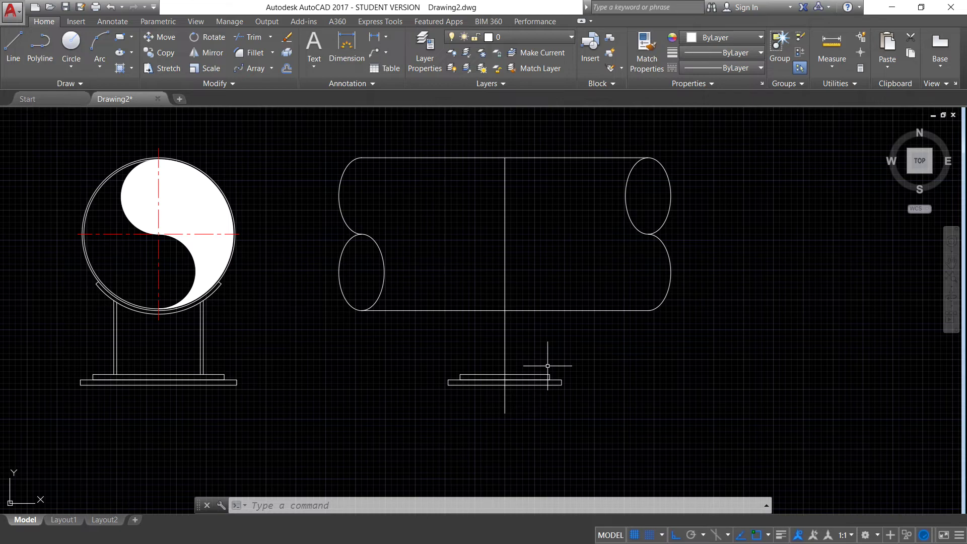
{"action": "scroll", "coordinate": [469, 360], "scroll_direction": "up", "scroll_amount": 2}
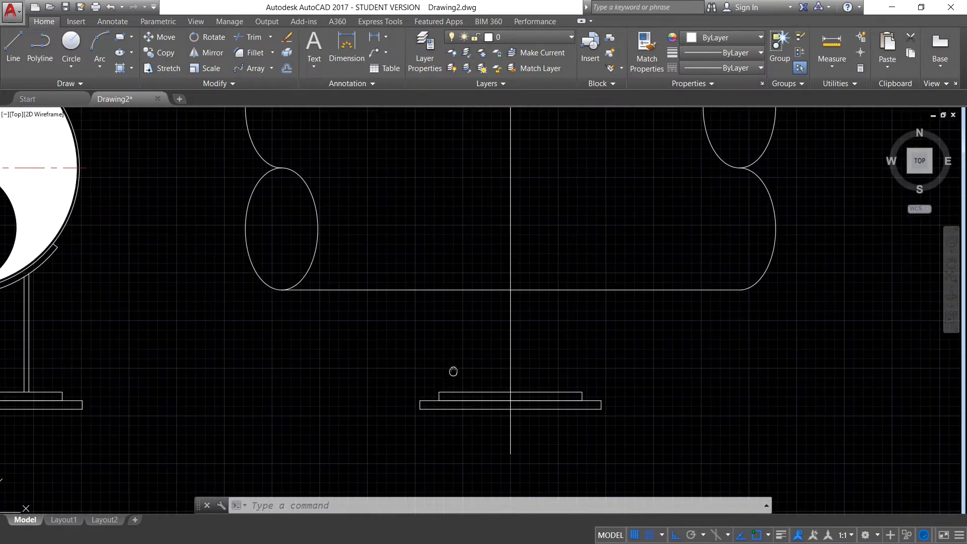
{"action": "type", "text": "of"}
Start and cancel the offset and line commands while adjusting the view
{"action": "key", "text": "Return"}
{"action": "scroll", "coordinate": [446, 379], "scroll_direction": "down", "scroll_amount": 2}
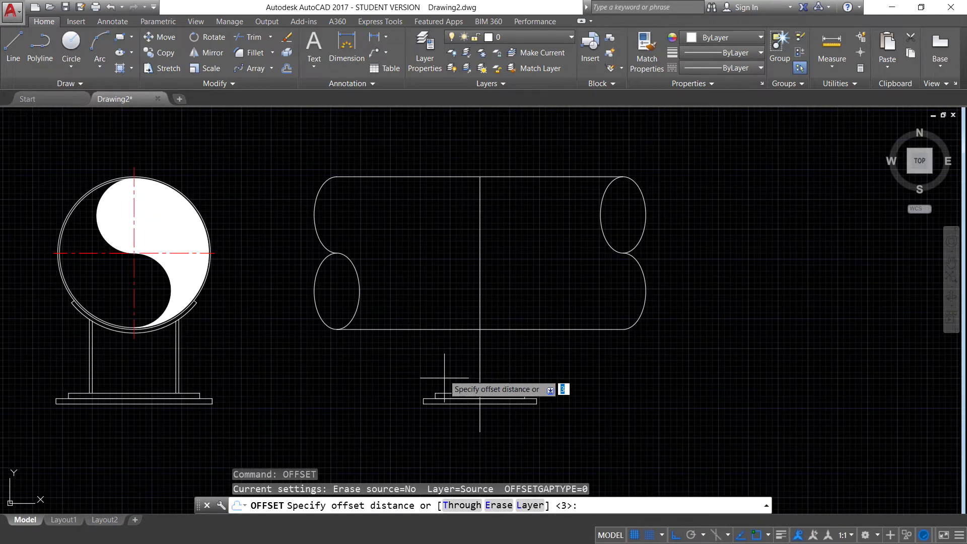
{"action": "scroll", "coordinate": [133, 331], "scroll_direction": "up", "scroll_amount": 2}
{"action": "key", "text": "Escape"}
{"action": "type", "text": "LI"}
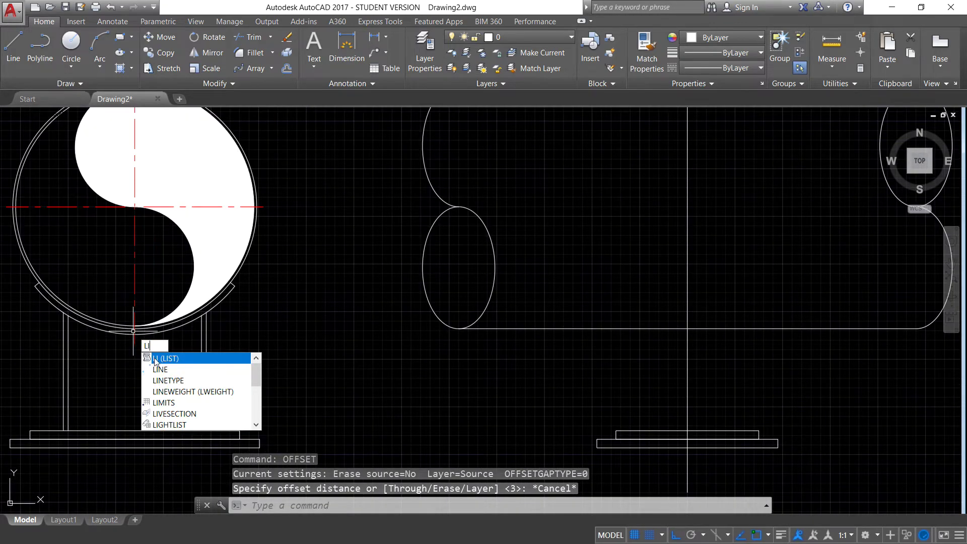
{"action": "key", "text": "Return"}
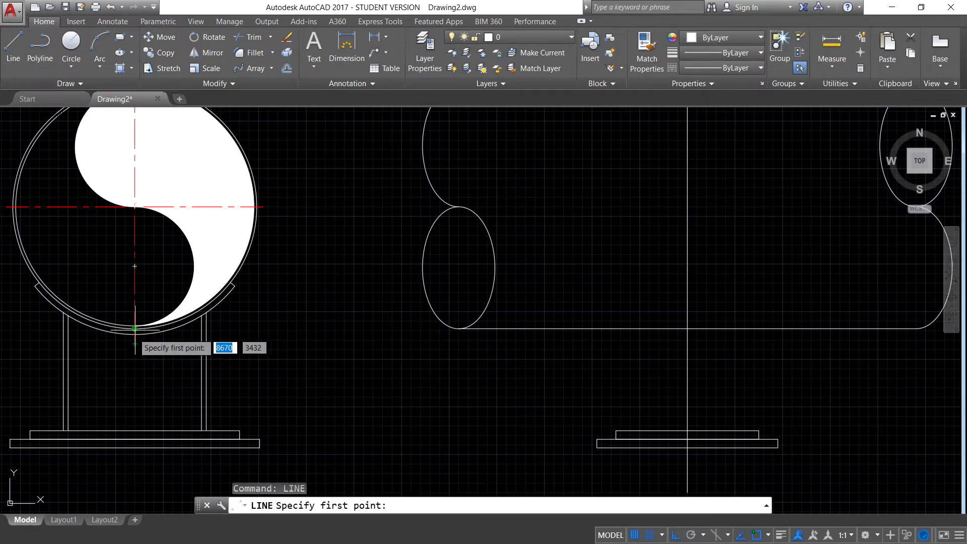
{"action": "scroll", "coordinate": [134, 326], "scroll_direction": "down", "scroll_amount": 2}
{"action": "scroll", "coordinate": [134, 328], "scroll_direction": "up", "scroll_amount": 4}
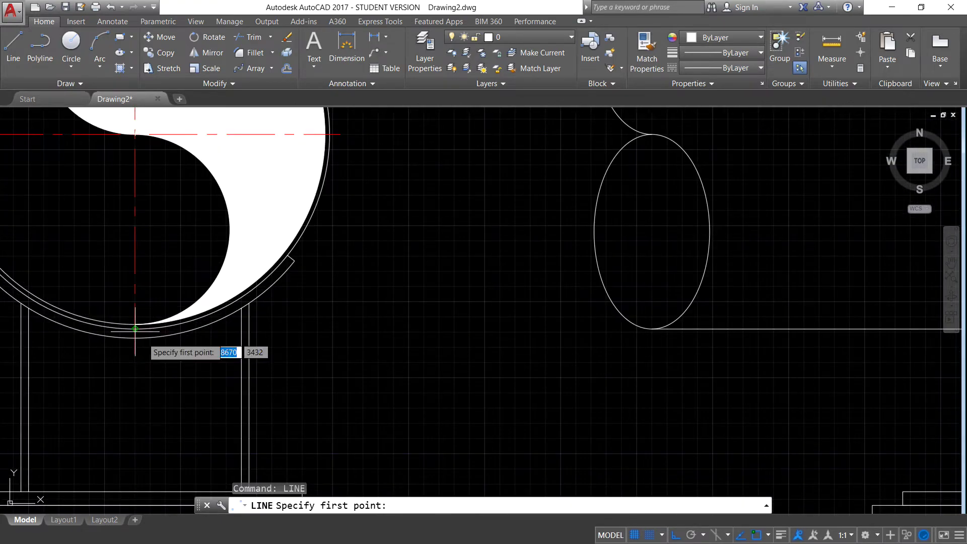
{"action": "key", "text": "Escape"}
Offset the cylinder's bottom edge 6 units downward
{"action": "key", "text": "Return"}
{"action": "type", "text": "6"}
{"action": "key", "text": "Return"}
{"action": "scroll", "coordinate": [577, 356], "scroll_direction": "down", "scroll_amount": 2}
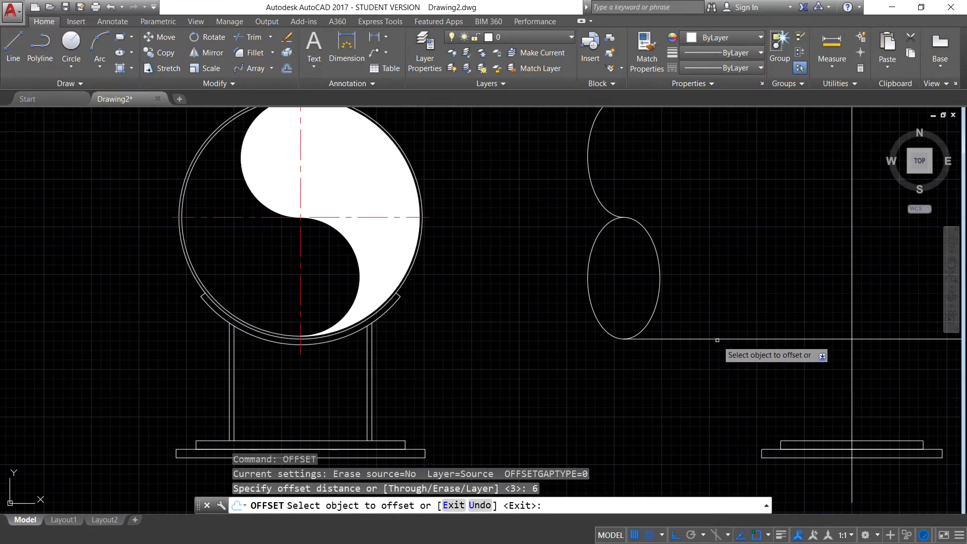
{"action": "left_click", "coordinate": [717, 338]}
{"action": "left_click", "coordinate": [712, 372]}
{"action": "middle_click_drag", "start_coordinate": [741, 379], "coordinate": [526, 351]}
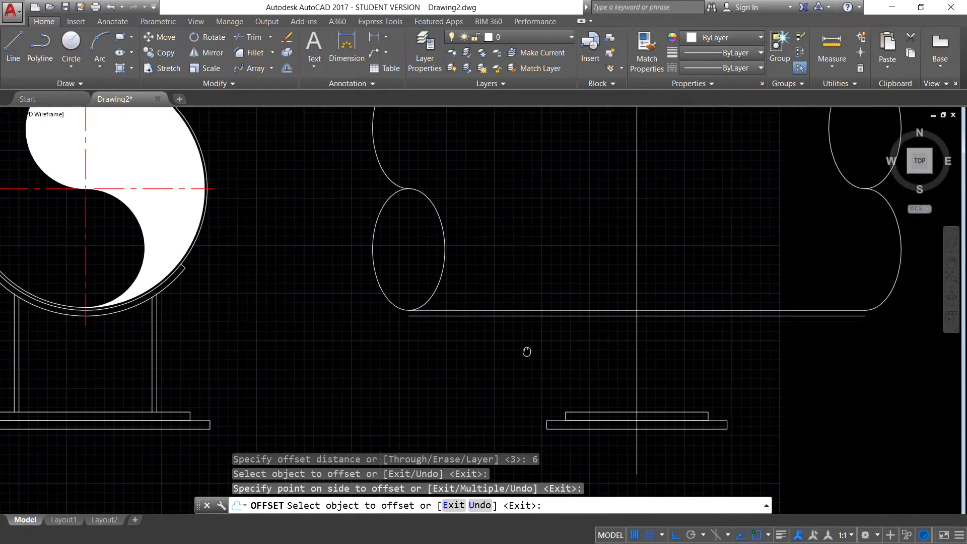
{"action": "scroll", "coordinate": [514, 351], "scroll_direction": "down", "scroll_amount": 2}
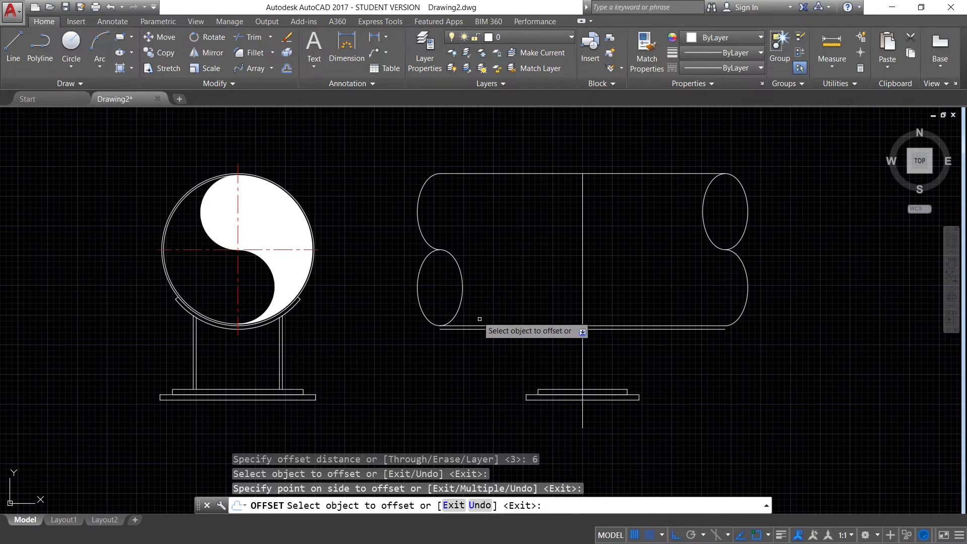
{"action": "key", "text": "Escape"}
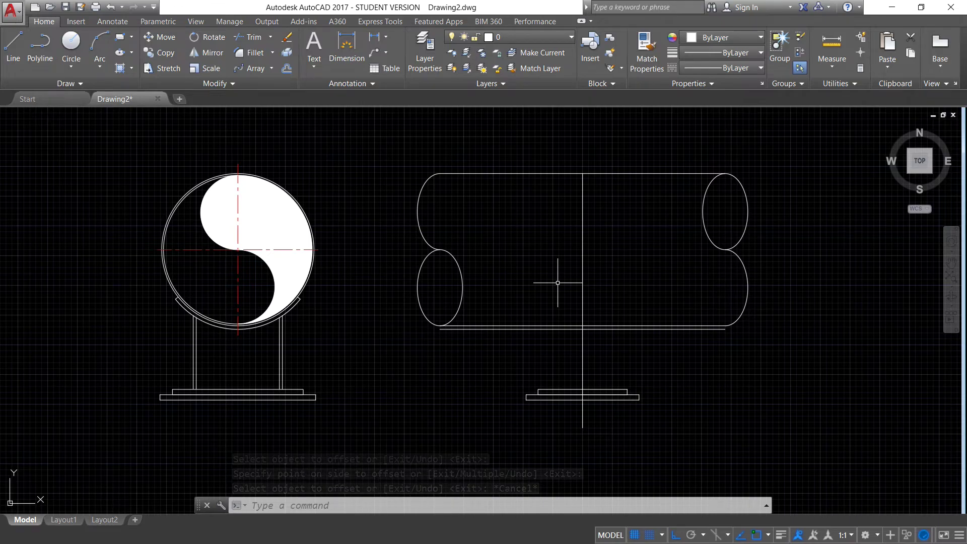
Draw a horizontal line from the disc's lower left ring across to the cylinder
{"action": "middle_click_drag", "start_coordinate": [557, 282], "coordinate": [645, 292]}
{"action": "type", "text": "LI"}
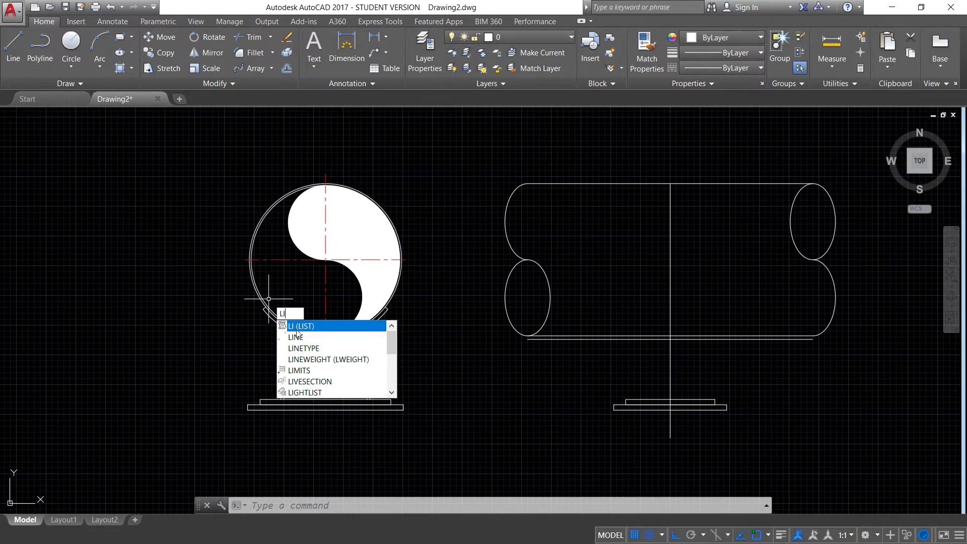
{"action": "key", "text": "Return"}
{"action": "scroll", "coordinate": [259, 305], "scroll_direction": "up", "scroll_amount": 5}
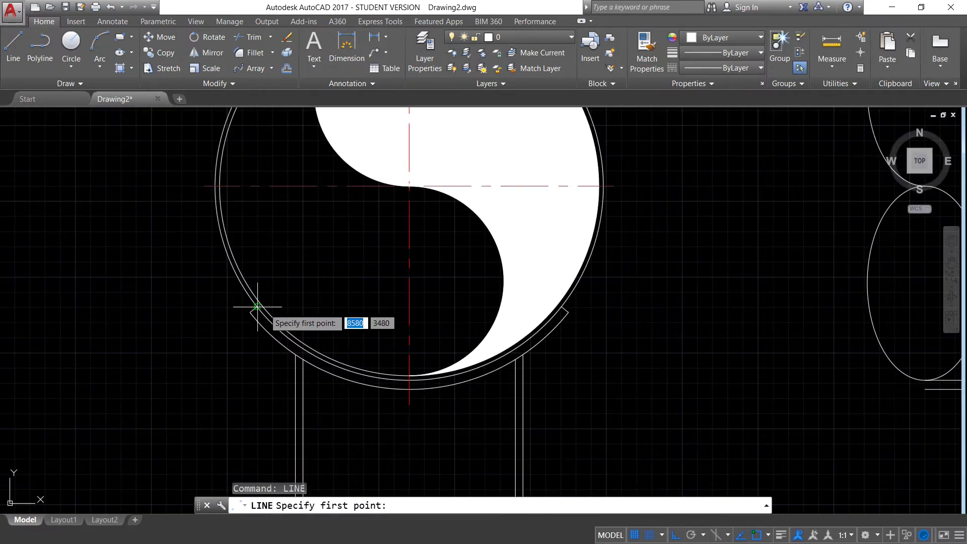
{"action": "left_click", "coordinate": [257, 306]}
{"action": "scroll", "coordinate": [615, 289], "scroll_direction": "down", "scroll_amount": 5}
{"action": "scroll", "coordinate": [863, 289], "scroll_direction": "up", "scroll_amount": 1}
{"action": "middle_click_drag", "start_coordinate": [863, 289], "coordinate": [738, 274]}
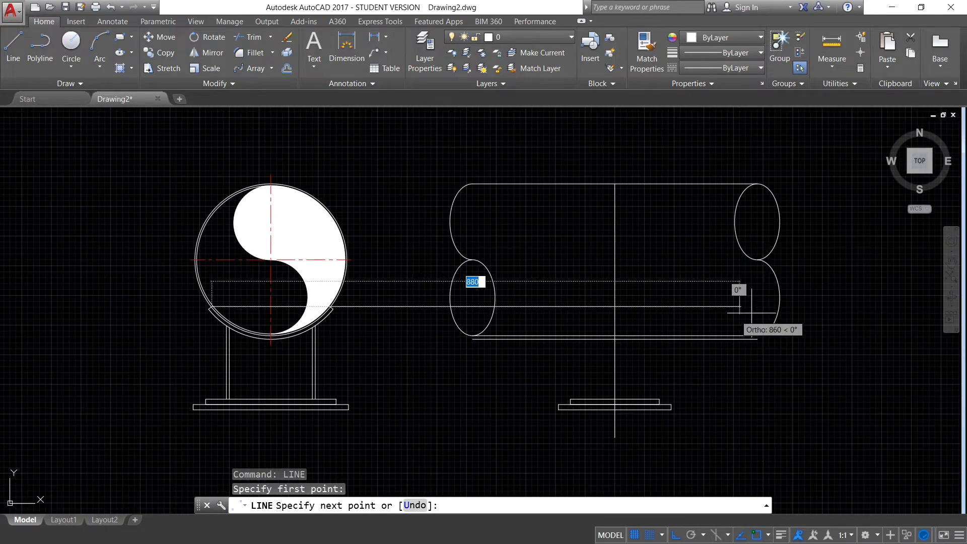
{"action": "key", "text": "Escape"}
{"action": "key", "text": "Escape"}
{"action": "scroll", "coordinate": [559, 339], "scroll_direction": "up", "scroll_amount": 2}
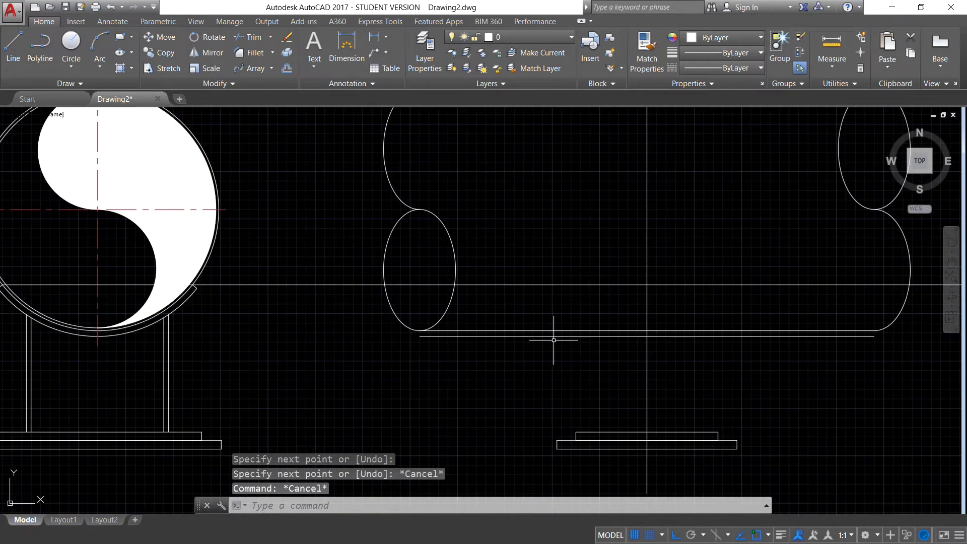
{"action": "middle_click_drag", "start_coordinate": [553, 340], "coordinate": [517, 330]}
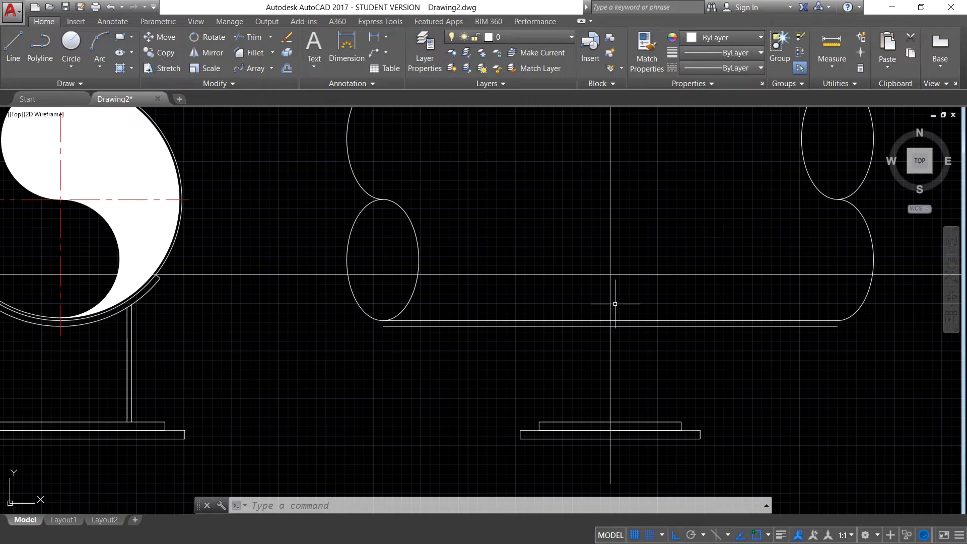
{"action": "key", "text": "Return"}
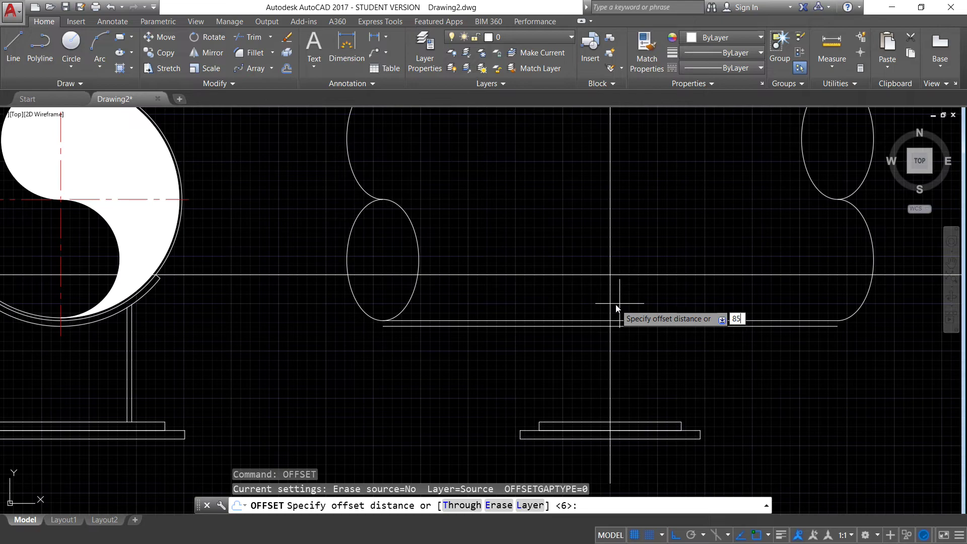
Offset the vertical centre line 85 units to the left and to the right
{"action": "key", "text": "Return"}
{"action": "left_click", "coordinate": [610, 303]}
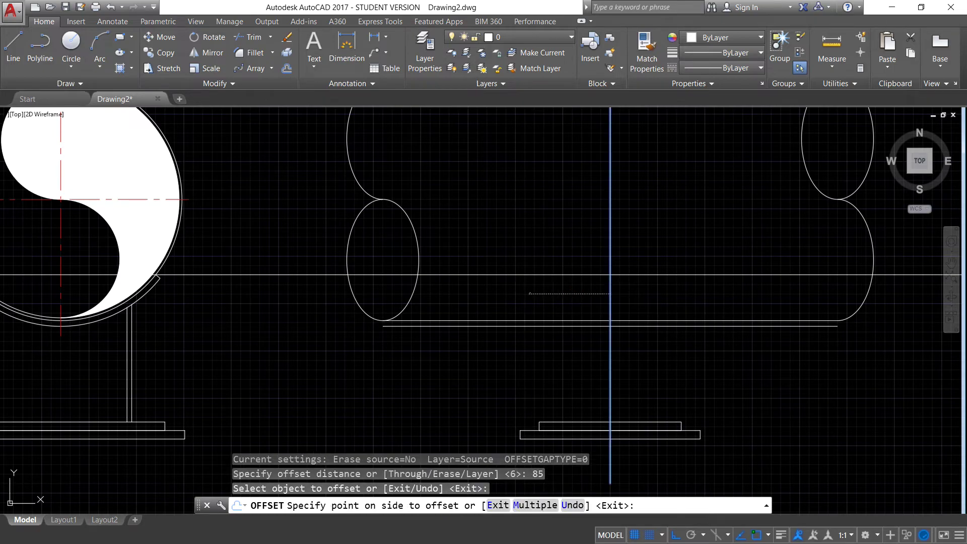
{"action": "left_click", "coordinate": [592, 301]}
{"action": "left_click", "coordinate": [610, 303]}
{"action": "left_click", "coordinate": [733, 301]}
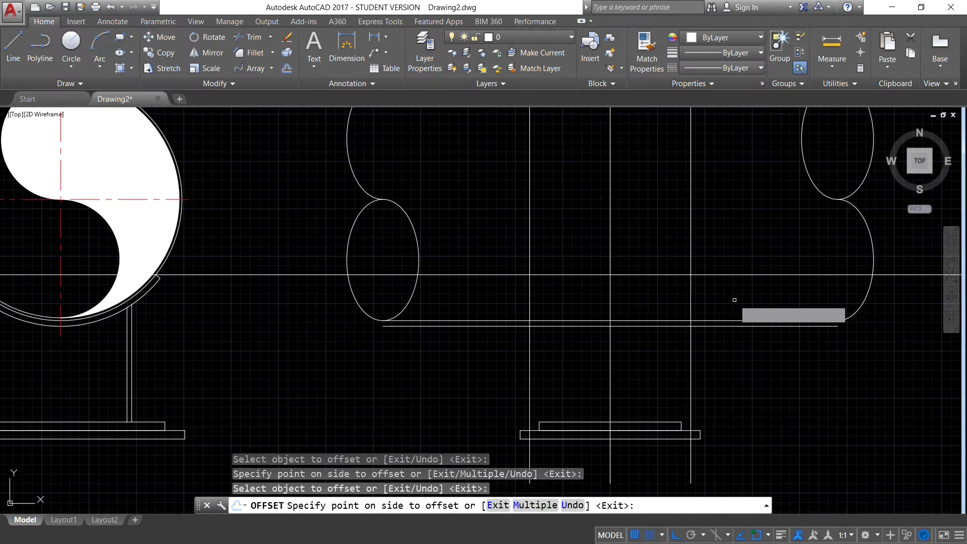
{"action": "key", "text": "Escape"}
Trim the new vertical lines back to the horizontal line
{"action": "middle_click_drag", "start_coordinate": [681, 295], "coordinate": [654, 320]}
{"action": "type", "text": "tr"}
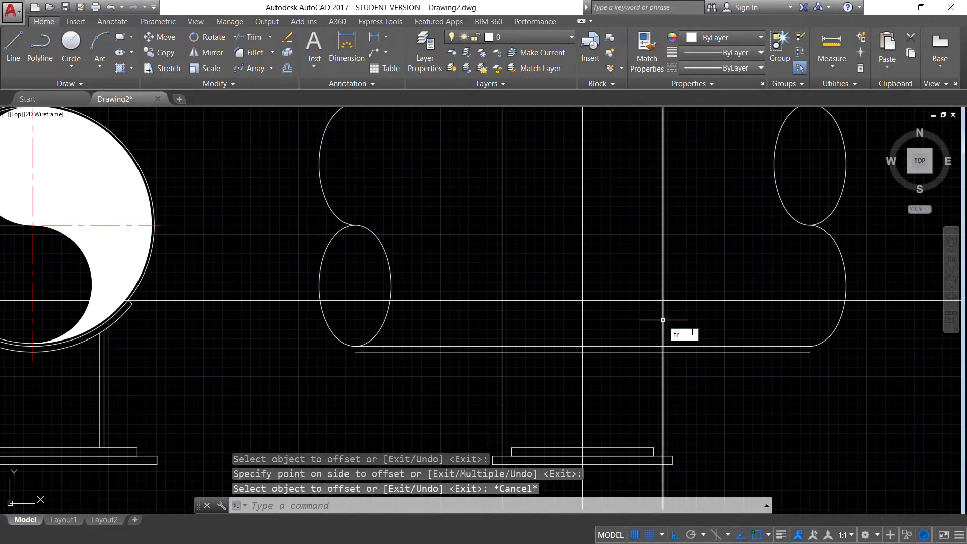
{"action": "key", "text": "Return"}
{"action": "left_click", "coordinate": [684, 301]}
{"action": "key", "text": "Return"}
{"action": "left_click", "coordinate": [687, 272]}
{"action": "left_click", "coordinate": [483, 218]}
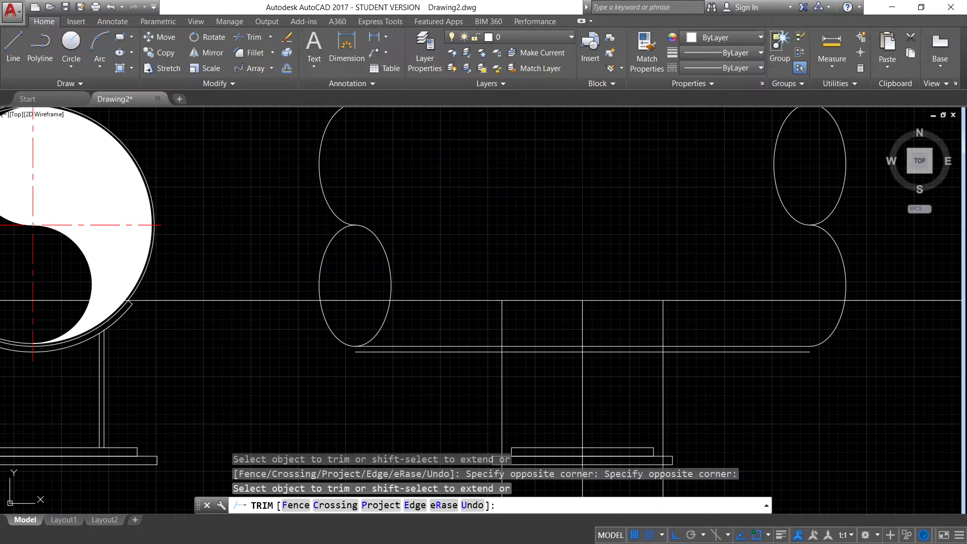
{"action": "key", "text": "Escape"}
{"action": "mouse_move", "coordinate": [532, 328]}
{"action": "middle_mouse_down"}
{"action": "mouse_move", "coordinate": [550, 276]}
{"action": "mouse_move", "coordinate": [534, 284]}
{"action": "middle_mouse_up"}
{"action": "key", "text": "Escape"}
Trim the lower line outside the support and the cylinder's bottom edge between the verticals
{"action": "scroll", "coordinate": [538, 293], "scroll_direction": "up", "scroll_amount": 2}
{"action": "type", "text": "ts or"}
{"action": "key", "text": "Return"}
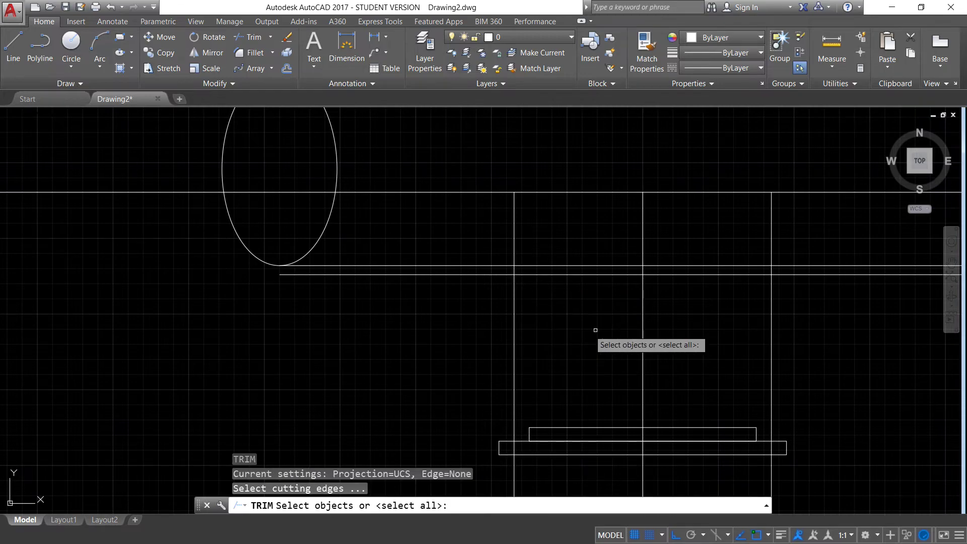
{"action": "left_click_drag", "start_coordinate": [595, 330], "coordinate": [470, 317]}
{"action": "left_click_drag", "start_coordinate": [778, 335], "coordinate": [764, 304]}
{"action": "key", "text": "Return"}
{"action": "left_click", "coordinate": [478, 274]}
{"action": "middle_click_drag", "start_coordinate": [573, 308], "coordinate": [451, 315]}
{"action": "left_click", "coordinate": [714, 281]}
{"action": "left_click", "coordinate": [623, 273]}
{"action": "scroll", "coordinate": [678, 321], "scroll_direction": "down", "scroll_amount": 1}
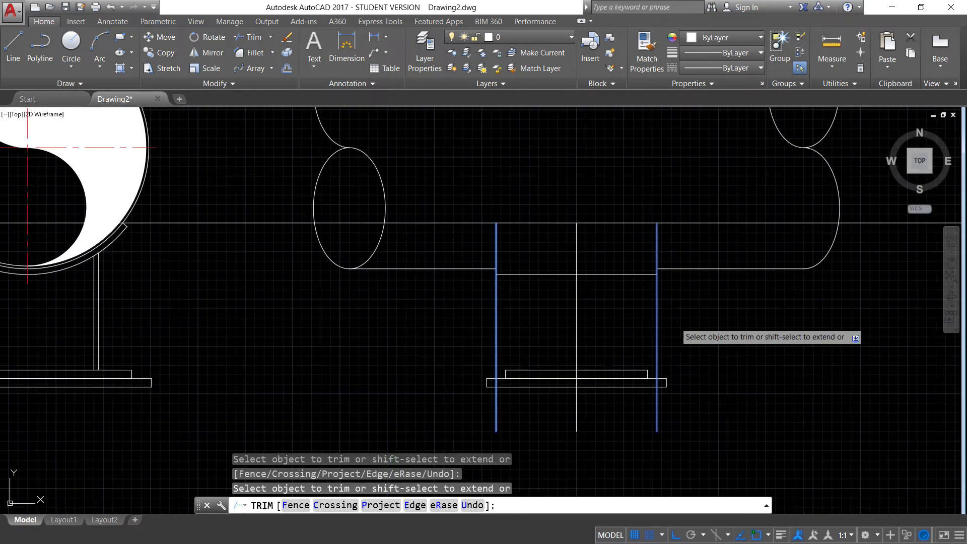
{"action": "key", "text": "Escape"}
Trim the long horizontal line on both sides of the support's vertical lines
{"action": "middle_click_drag", "start_coordinate": [587, 303], "coordinate": [723, 334]}
{"action": "scroll", "coordinate": [702, 343], "scroll_direction": "down", "scroll_amount": 1}
{"action": "left_click", "coordinate": [674, 297]}
{"action": "key", "text": "Escape"}
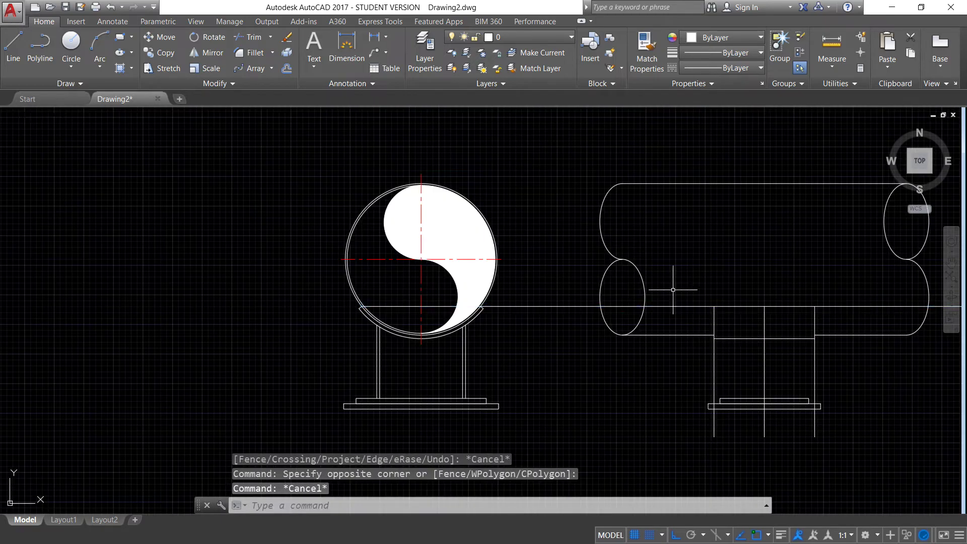
{"action": "scroll", "coordinate": [721, 305], "scroll_direction": "up", "scroll_amount": 2}
{"action": "type", "text": "r"}
{"action": "key", "text": "Return"}
{"action": "left_click", "coordinate": [714, 328]}
{"action": "middle_click_drag", "start_coordinate": [701, 324], "coordinate": [590, 336]}
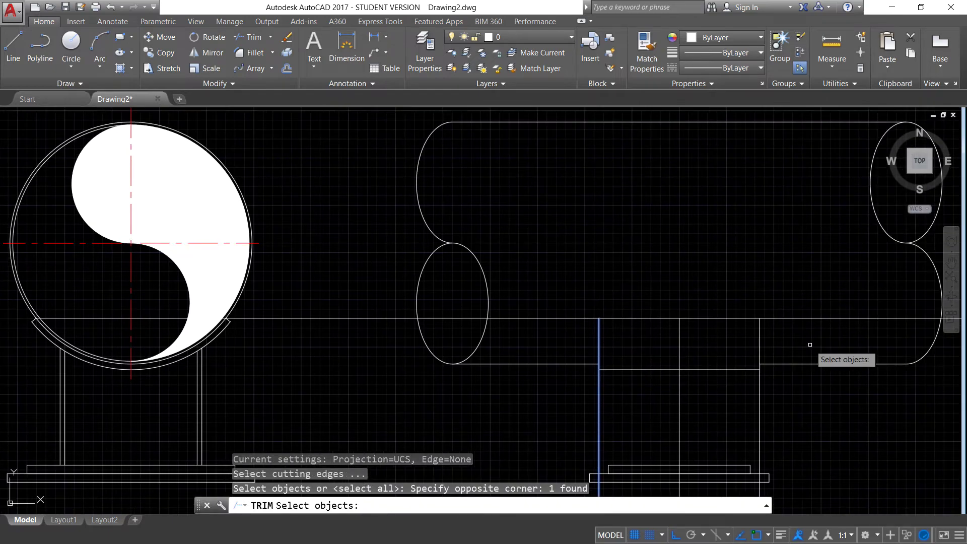
{"action": "left_click", "coordinate": [770, 332]}
{"action": "left_click", "coordinate": [750, 352]}
{"action": "key", "text": "Return"}
{"action": "left_click", "coordinate": [815, 327]}
{"action": "left_click", "coordinate": [785, 307]}
{"action": "left_click", "coordinate": [560, 318]}
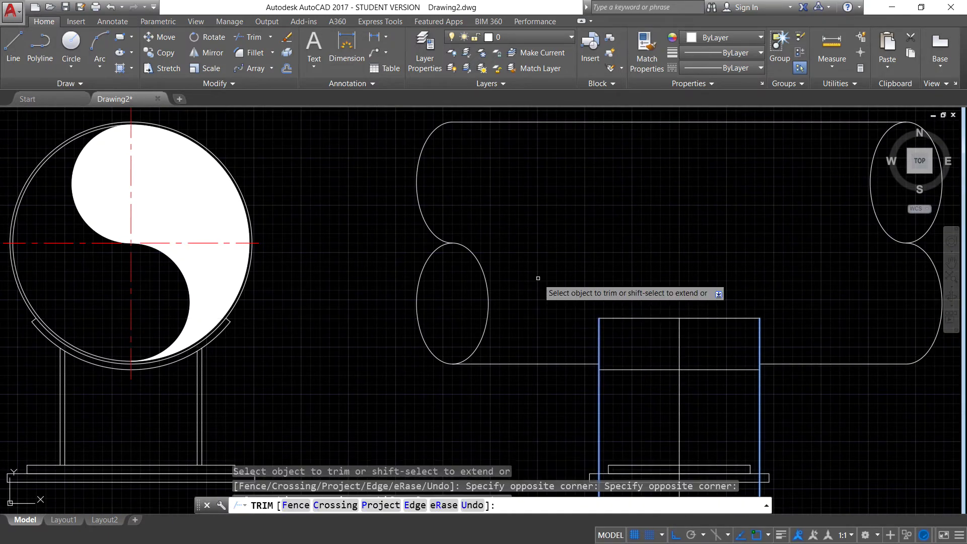
{"action": "key", "text": "Escape"}
{"action": "key", "text": "Escape"}
Pan and zoom across the drawing to review the trimmed support outline
{"action": "middle_click_drag", "start_coordinate": [539, 281], "coordinate": [481, 172]}
{"action": "scroll", "coordinate": [633, 282], "scroll_direction": "down", "scroll_amount": 2}
{"action": "scroll", "coordinate": [633, 282], "scroll_direction": "up", "scroll_amount": 2}
{"action": "scroll", "coordinate": [625, 280], "scroll_direction": "up", "scroll_amount": 2}
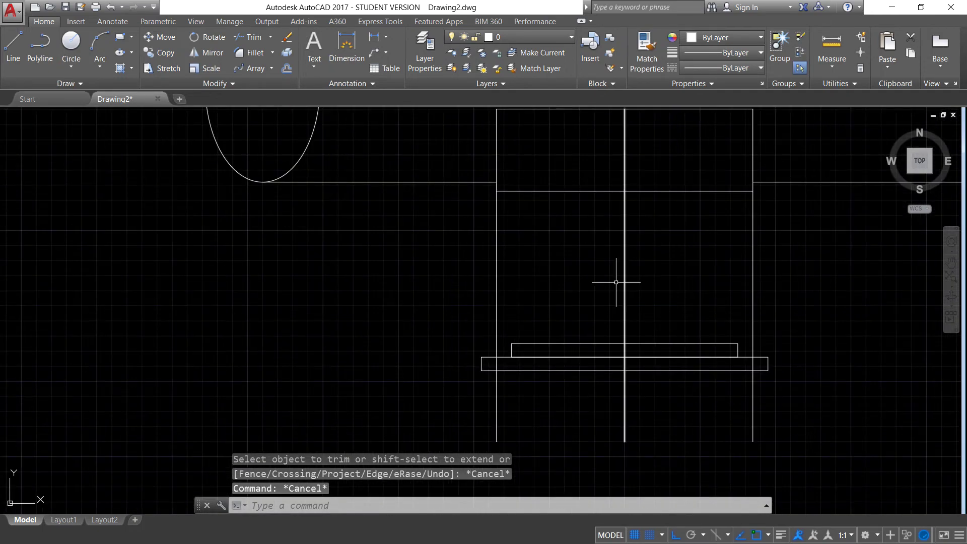
{"action": "middle_click_drag", "start_coordinate": [571, 288], "coordinate": [652, 302]}
{"action": "scroll", "coordinate": [653, 312], "scroll_direction": "down", "scroll_amount": 4}
{"action": "scroll", "coordinate": [652, 315], "scroll_direction": "up", "scroll_amount": 2}
{"action": "type", "text": "l"}
{"action": "key", "text": "Down"}
{"action": "key", "text": "Return"}
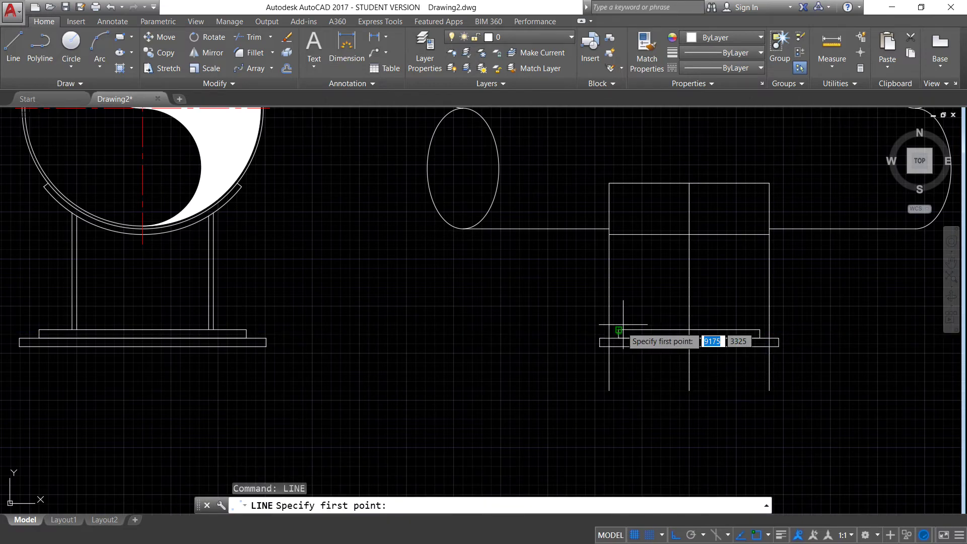
Draw the left and right post sides from the base-plate corners up to the saddle
{"action": "left_click", "coordinate": [620, 328]}
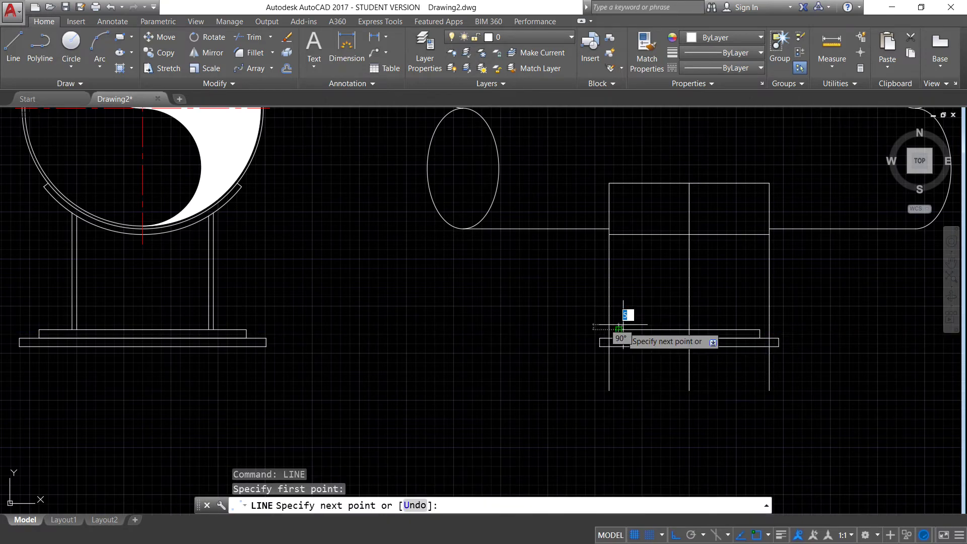
{"action": "left_click", "coordinate": [618, 235]}
{"action": "key", "text": "Escape"}
{"action": "key", "text": "Return"}
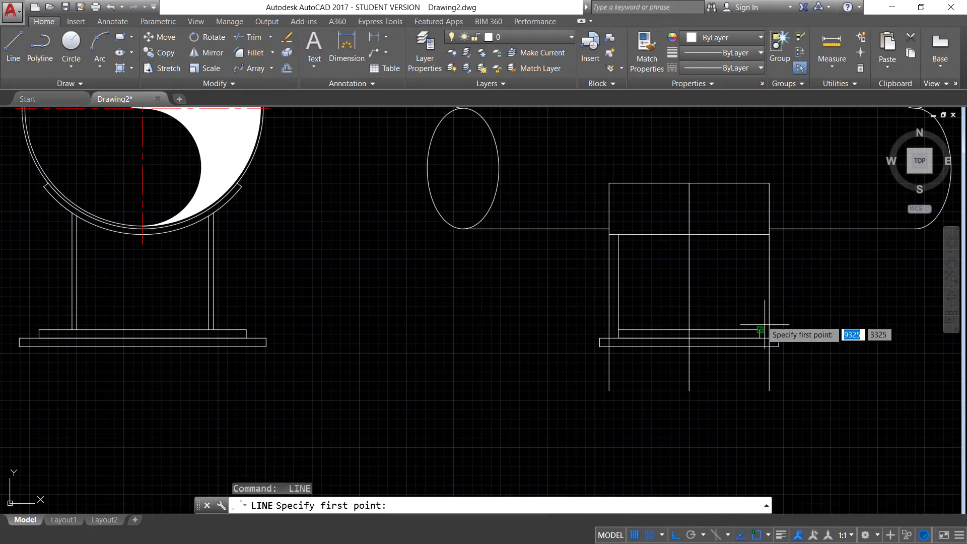
{"action": "left_click", "coordinate": [759, 330]}
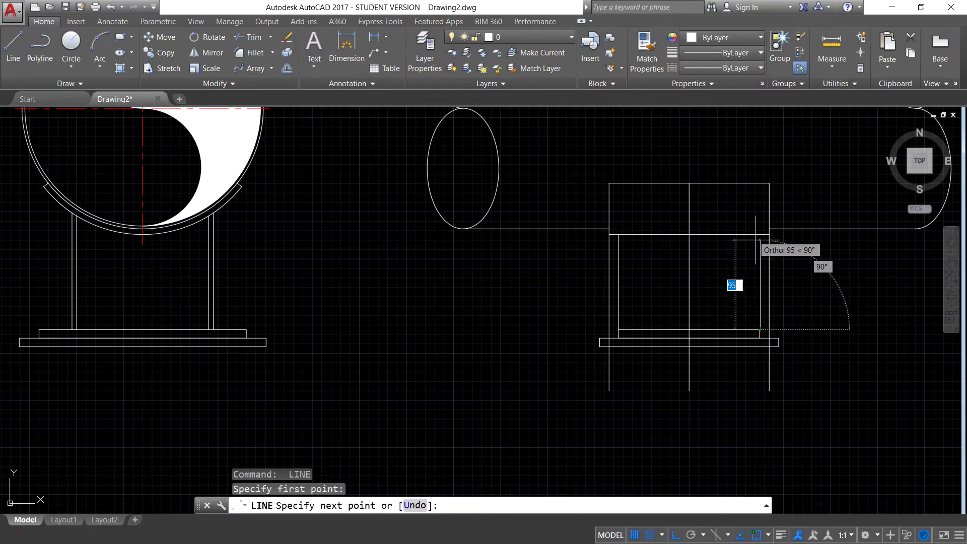
{"action": "left_click", "coordinate": [758, 235]}
{"action": "key", "text": "Escape"}
{"action": "left_click", "coordinate": [761, 258]}
{"action": "key", "text": "Escape"}
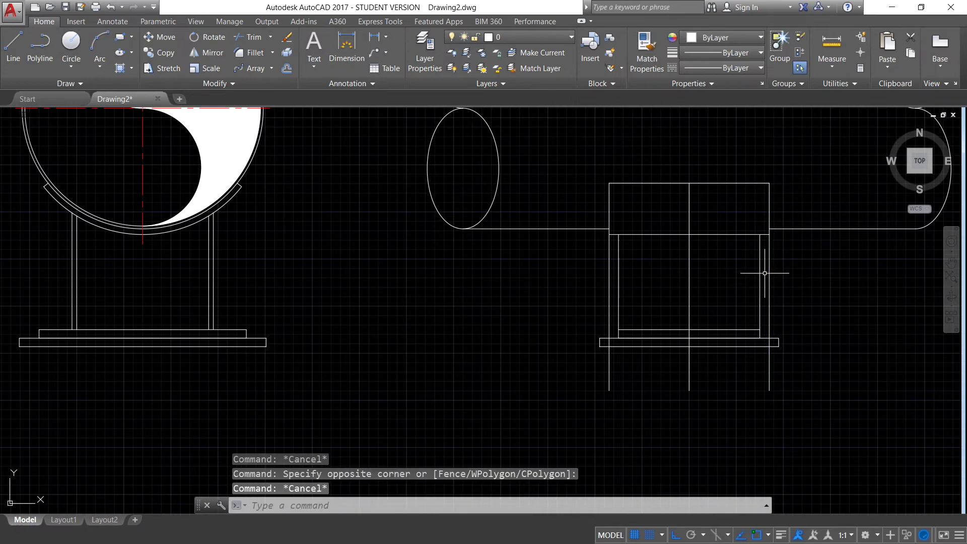
{"action": "type", "text": "TR"}
Trim the overshoot off both post lines at the saddle edge
{"action": "key", "text": "Return"}
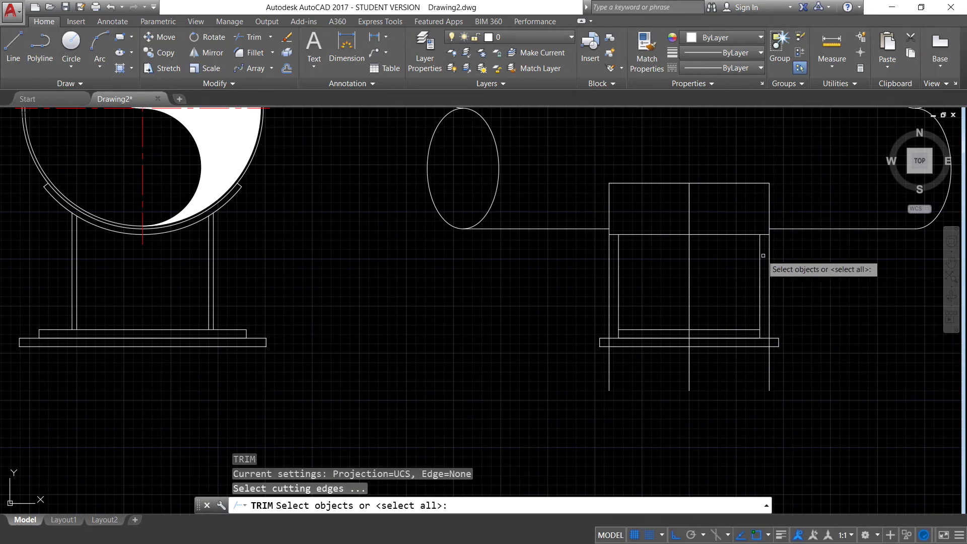
{"action": "left_click", "coordinate": [755, 234]}
{"action": "key", "text": "Return"}
{"action": "left_click", "coordinate": [768, 254]}
{"action": "left_click", "coordinate": [609, 259]}
{"action": "key", "text": "Escape"}
Erase the leftover vertical centre line with a selection window
{"action": "left_click", "coordinate": [699, 254]}
{"action": "left_click", "coordinate": [669, 275]}
{"action": "key", "text": "Delete"}
{"action": "scroll", "coordinate": [754, 282], "scroll_direction": "down", "scroll_amount": 4}
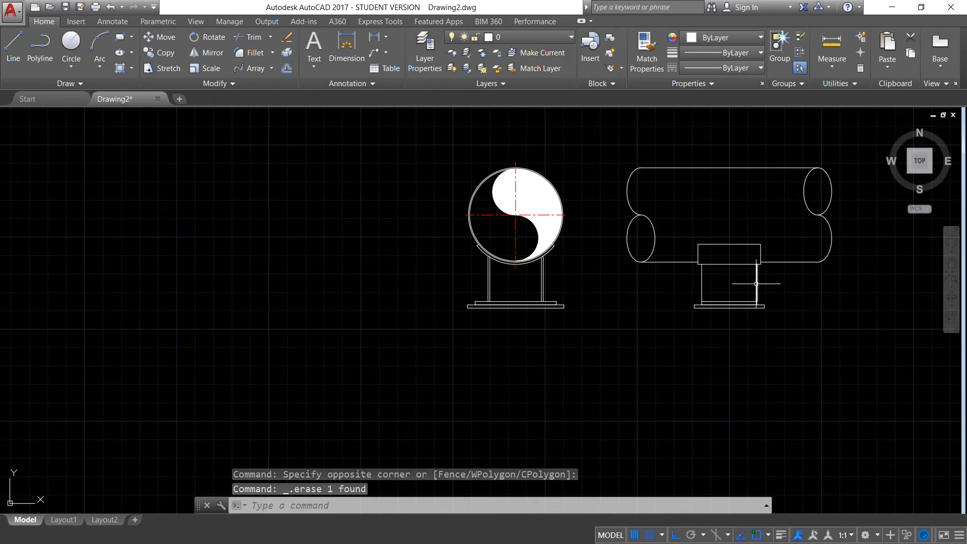
{"action": "mouse_move", "coordinate": [756, 283]}
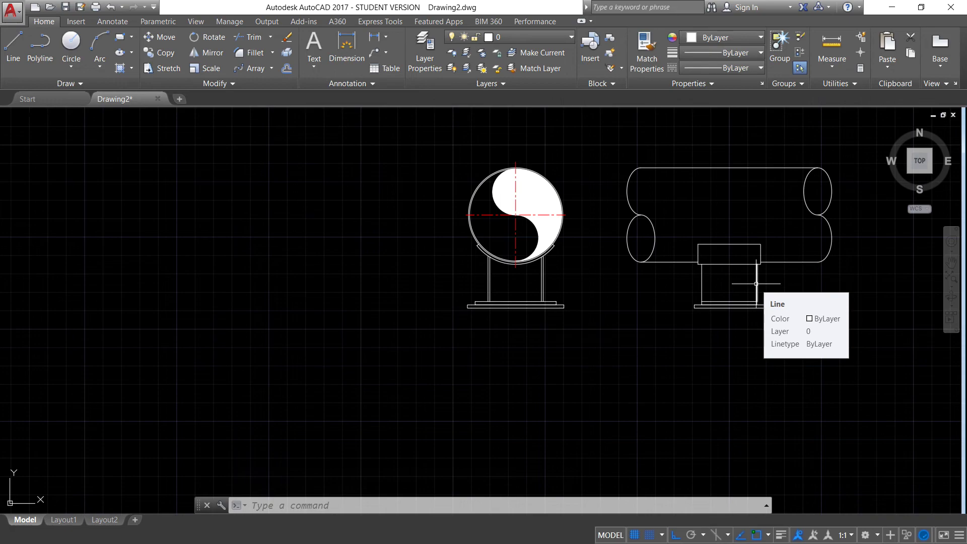
Offset the saddle block's bottom edge 10 units upward inside the block
{"action": "scroll", "coordinate": [755, 284], "scroll_direction": "up", "scroll_amount": 5}
{"action": "middle_click_drag", "start_coordinate": [755, 280], "coordinate": [676, 312]}
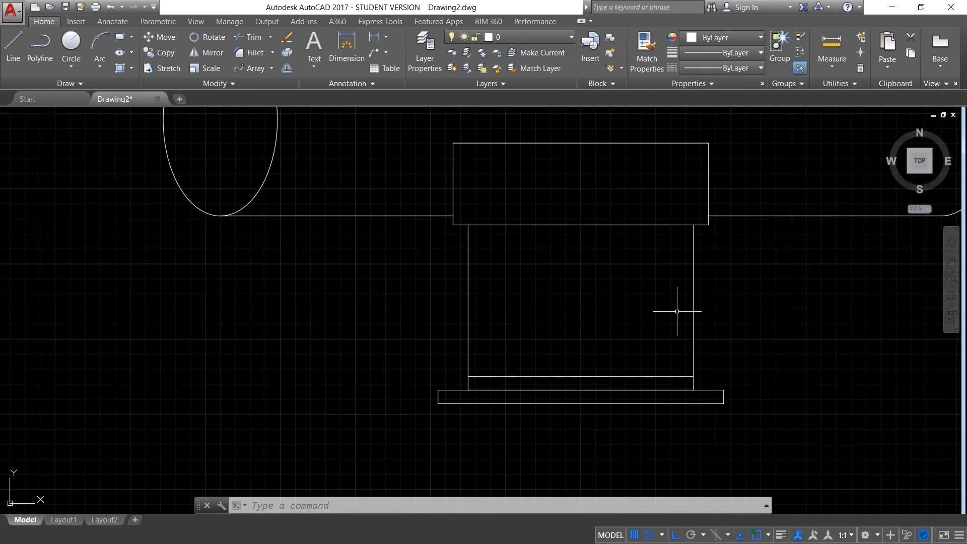
{"action": "middle_click_drag", "start_coordinate": [606, 293], "coordinate": [552, 326]}
{"action": "scroll", "coordinate": [439, 265], "scroll_direction": "up", "scroll_amount": 2}
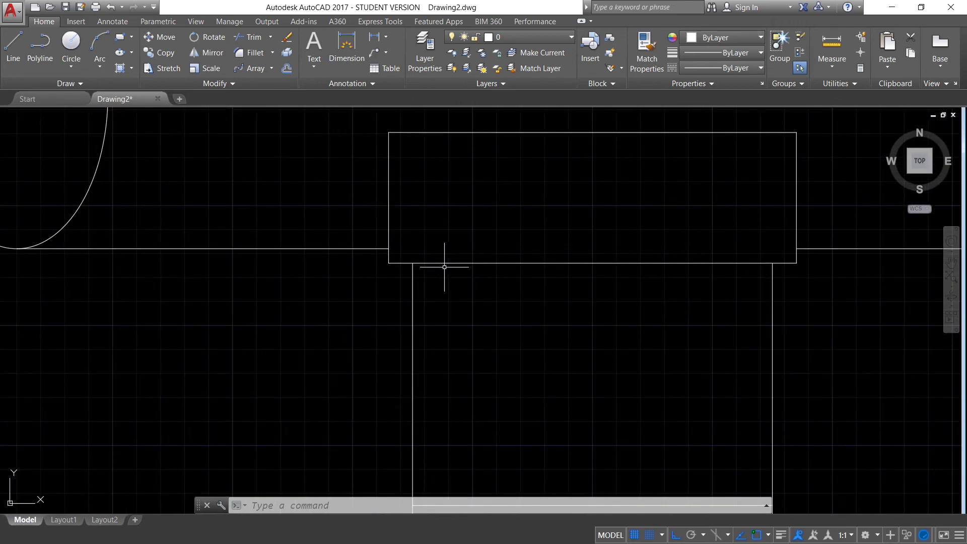
{"action": "key", "text": "Return"}
{"action": "type", "text": "10"}
{"action": "key", "text": "Return"}
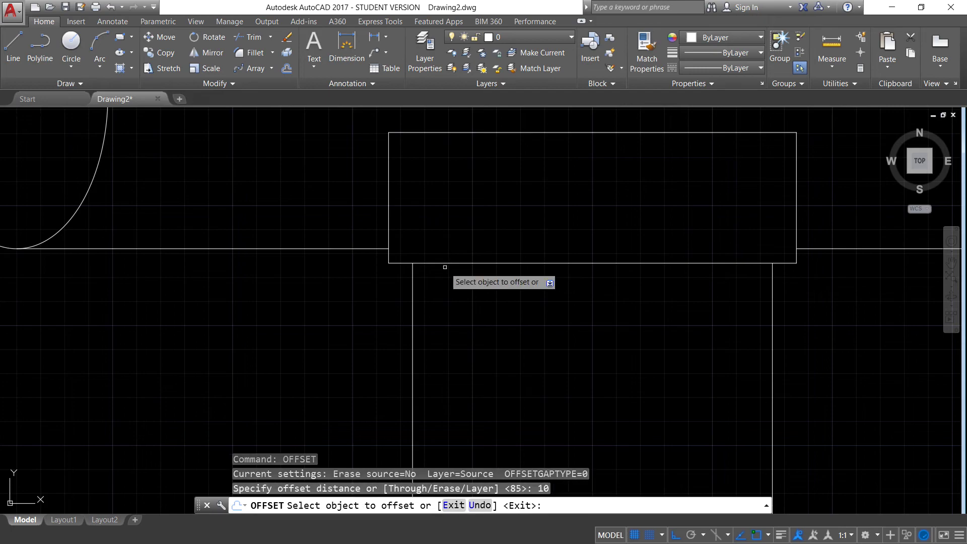
{"action": "left_click", "coordinate": [463, 263]}
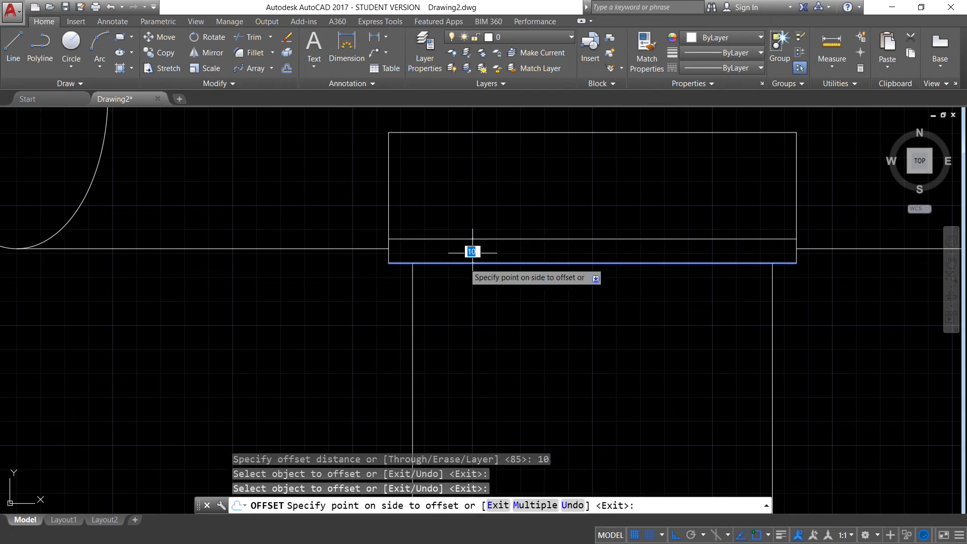
{"action": "left_click", "coordinate": [464, 252]}
{"action": "key", "text": "Escape"}
Extend both post sides up to the new offset line
{"action": "type", "text": "E"}
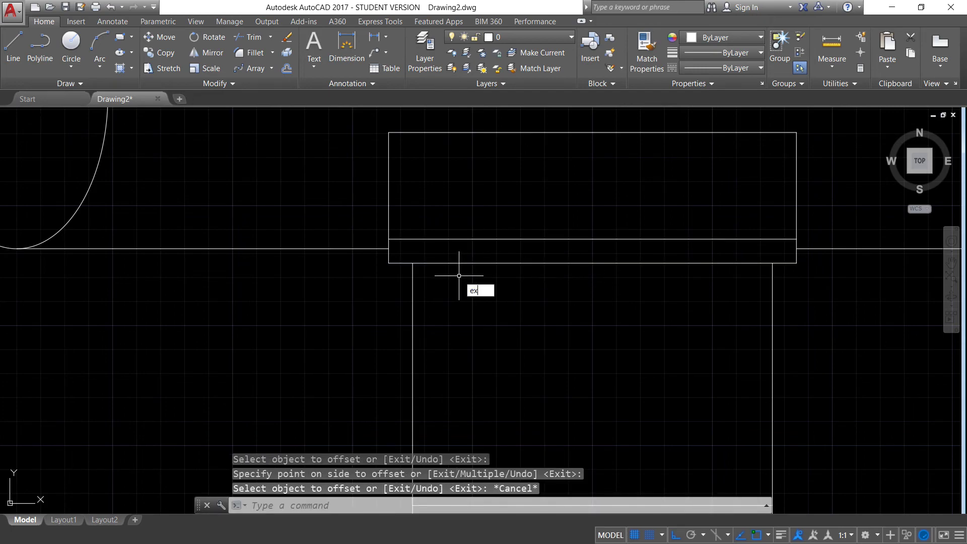
{"action": "type", "text": "X"}
{"action": "left_click", "coordinate": [484, 298]}
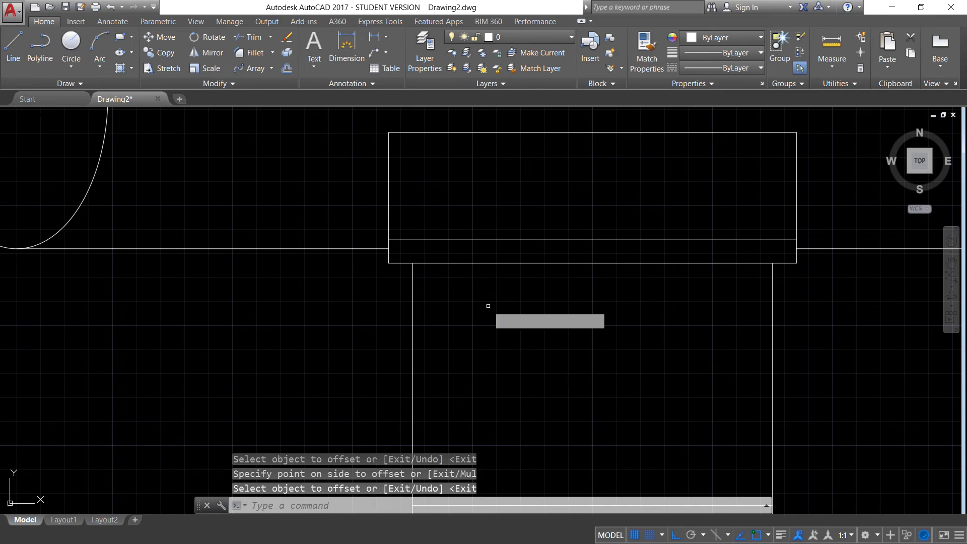
{"action": "left_click", "coordinate": [468, 240]}
{"action": "key", "text": "Return"}
{"action": "left_click", "coordinate": [414, 272]}
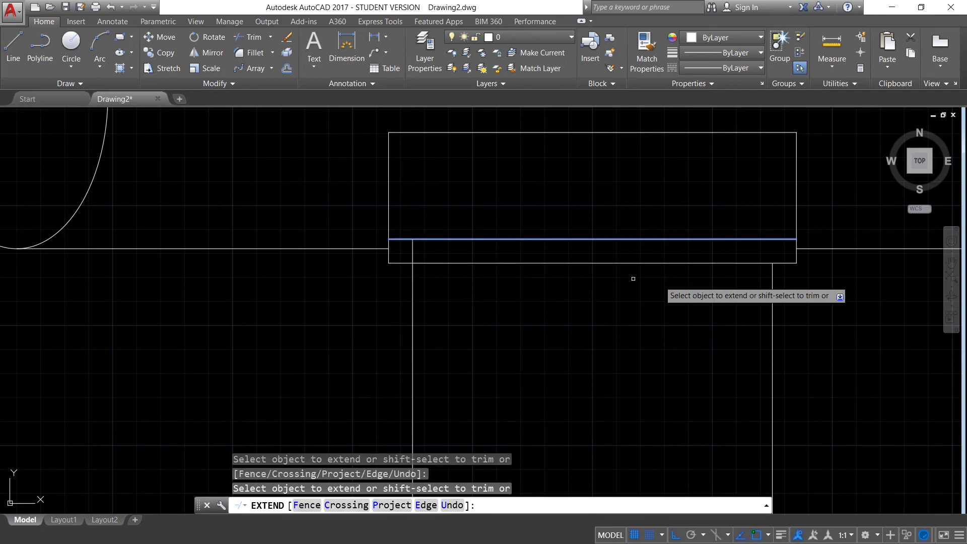
{"action": "left_click", "coordinate": [772, 298]}
{"action": "key", "text": "Escape"}
Trim the saddle's bottom edge between the two post sides
{"action": "type", "text": "tr"}
{"action": "key", "text": "Return"}
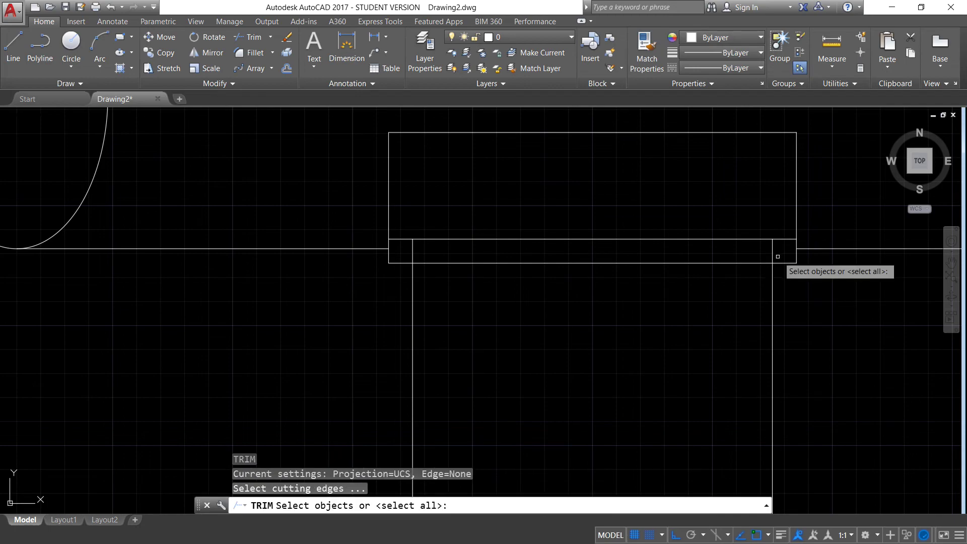
{"action": "left_click", "coordinate": [772, 252]}
{"action": "left_click", "coordinate": [413, 246]}
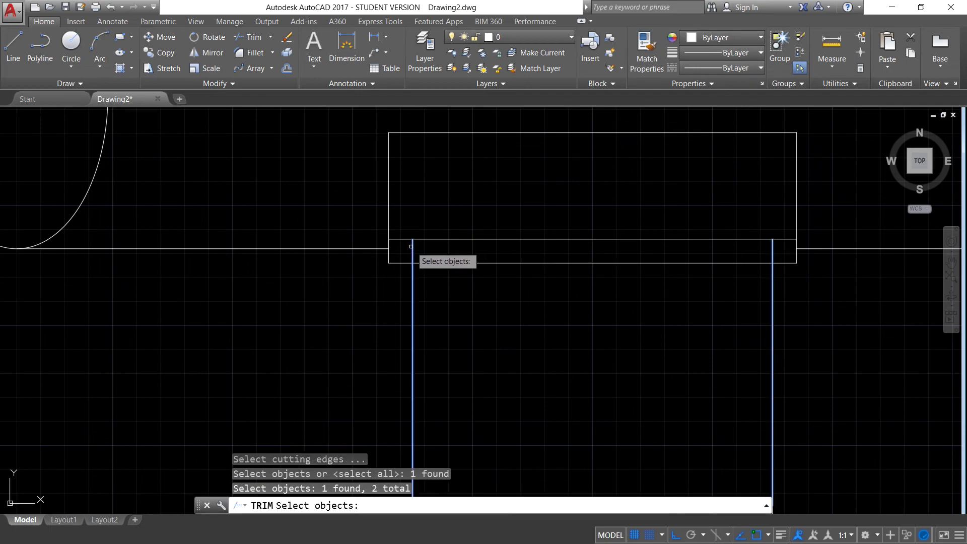
{"action": "key", "text": "Return"}
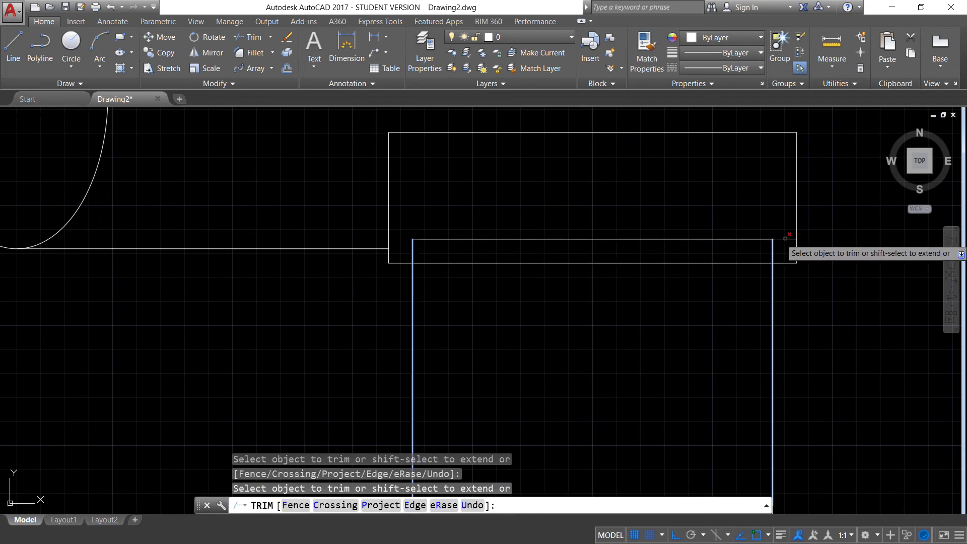
{"action": "left_click", "coordinate": [740, 262]}
{"action": "key", "text": "Escape"}
{"action": "scroll", "coordinate": [705, 272], "scroll_direction": "down", "scroll_amount": 5}
{"action": "scroll", "coordinate": [755, 277], "scroll_direction": "down", "scroll_amount": 1}
{"action": "scroll", "coordinate": [755, 282], "scroll_direction": "down", "scroll_amount": 2}
{"action": "scroll", "coordinate": [636, 314], "scroll_direction": "up", "scroll_amount": 3}
{"action": "mouse_move", "coordinate": [466, 337]}
{"action": "middle_mouse_down"}
{"action": "mouse_move", "coordinate": [543, 339]}
{"action": "mouse_move", "coordinate": [523, 353]}
{"action": "middle_mouse_up"}
{"action": "scroll", "coordinate": [543, 340], "scroll_direction": "down", "scroll_amount": 2}
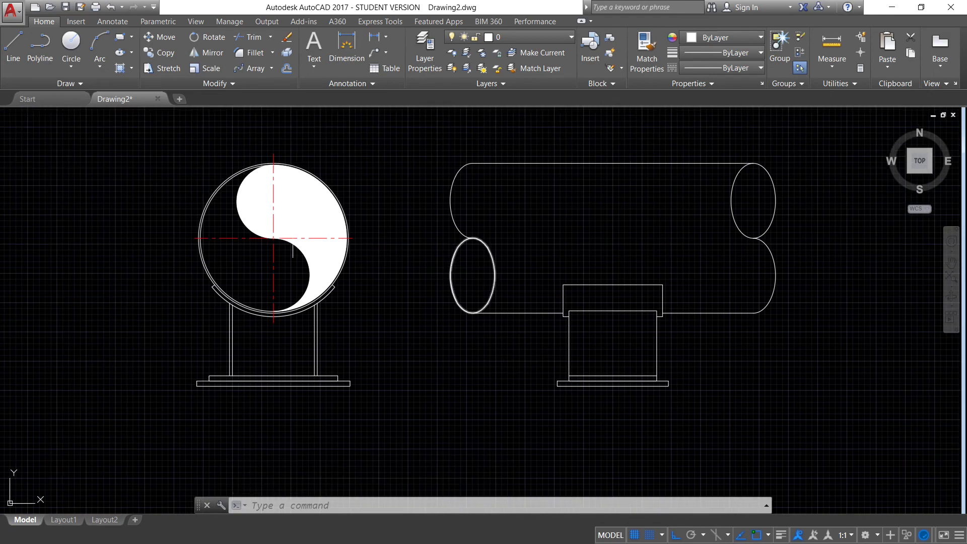
{"action": "key", "text": "Return"}
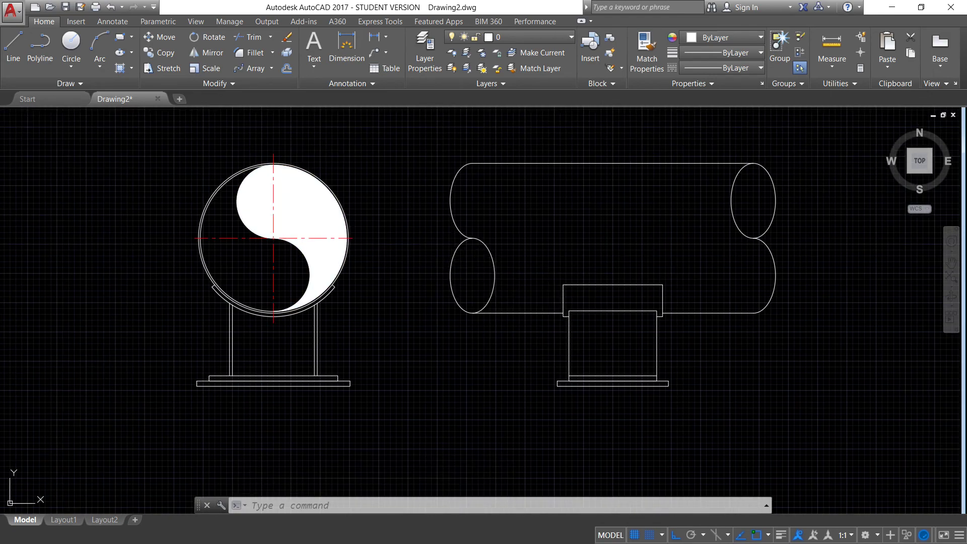
Draw a horizontal line to the right of the drawing and select it
{"action": "scroll", "coordinate": [524, 286], "scroll_direction": "down", "scroll_amount": 3}
{"action": "left_click", "coordinate": [707, 280]}
{"action": "middle_click_drag", "start_coordinate": [908, 282], "coordinate": [852, 284]}
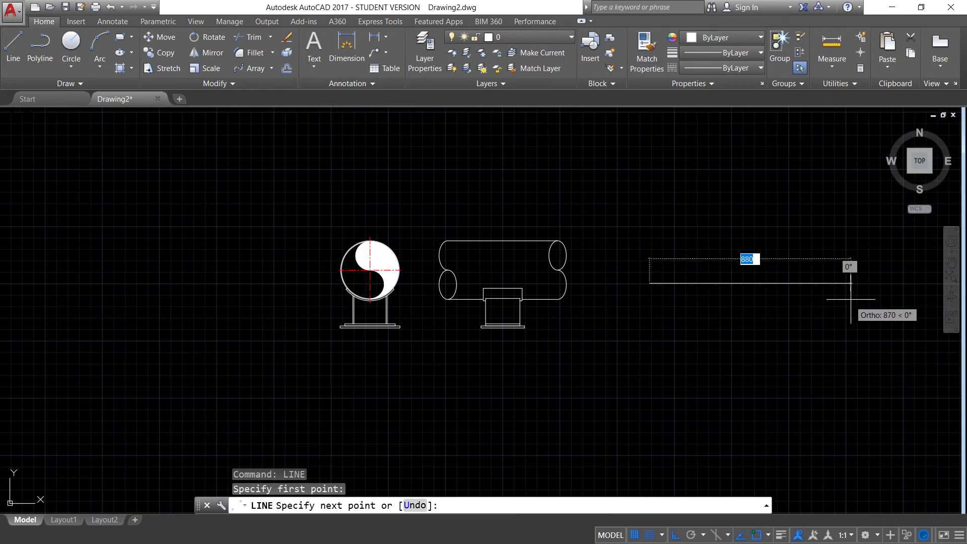
{"action": "left_click", "coordinate": [862, 284]}
{"action": "key", "text": "Escape"}
{"action": "left_click", "coordinate": [774, 267]}
Move the new line to the cylinder's mid-height
{"action": "type", "text": "m"}
{"action": "key", "text": "Return"}
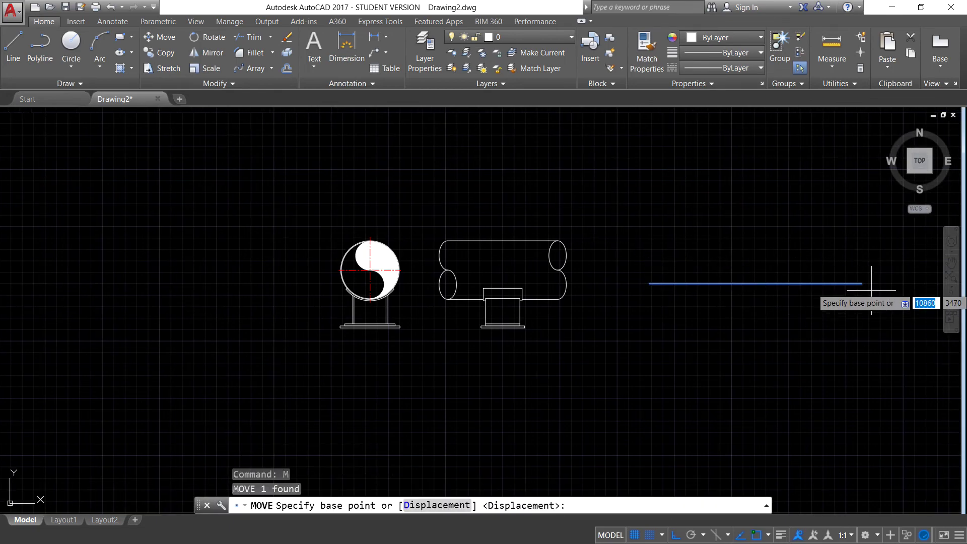
{"action": "left_click", "coordinate": [861, 283]}
{"action": "scroll", "coordinate": [612, 274], "scroll_direction": "up", "scroll_amount": 2}
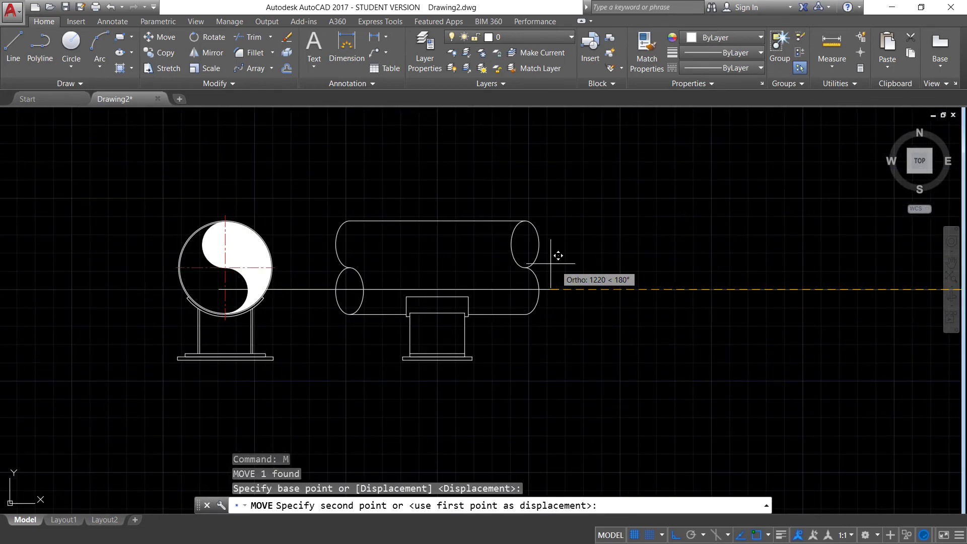
{"action": "left_click", "coordinate": [518, 268]}
{"action": "key", "text": "Escape"}
Start a second move of the horizontal line, then cancel it
{"action": "type", "text": "m"}
{"action": "key", "text": "Return"}
{"action": "left_click", "coordinate": [628, 262]}
{"action": "mouse_move", "coordinate": [518, 255]}
{"action": "left_mouse_down"}
{"action": "mouse_move", "coordinate": [628, 263]}
{"action": "mouse_move", "coordinate": [604, 216]}
{"action": "left_mouse_up"}
{"action": "key", "text": "Escape"}
{"action": "scroll", "coordinate": [650, 288], "scroll_direction": "up", "scroll_amount": 4}
{"action": "scroll", "coordinate": [650, 288], "scroll_direction": "down", "scroll_amount": 5}
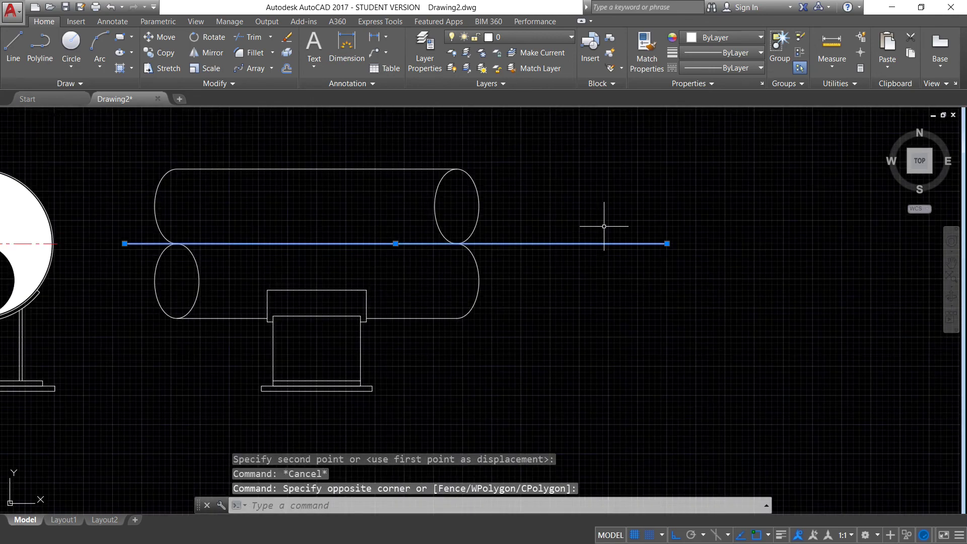
{"action": "scroll", "coordinate": [661, 240], "scroll_direction": "up", "scroll_amount": 2}
Try stretching the line's right end, then cancel to keep the line as placed
{"action": "left_click", "coordinate": [643, 237]}
{"action": "scroll", "coordinate": [549, 239], "scroll_direction": "up", "scroll_amount": 2}
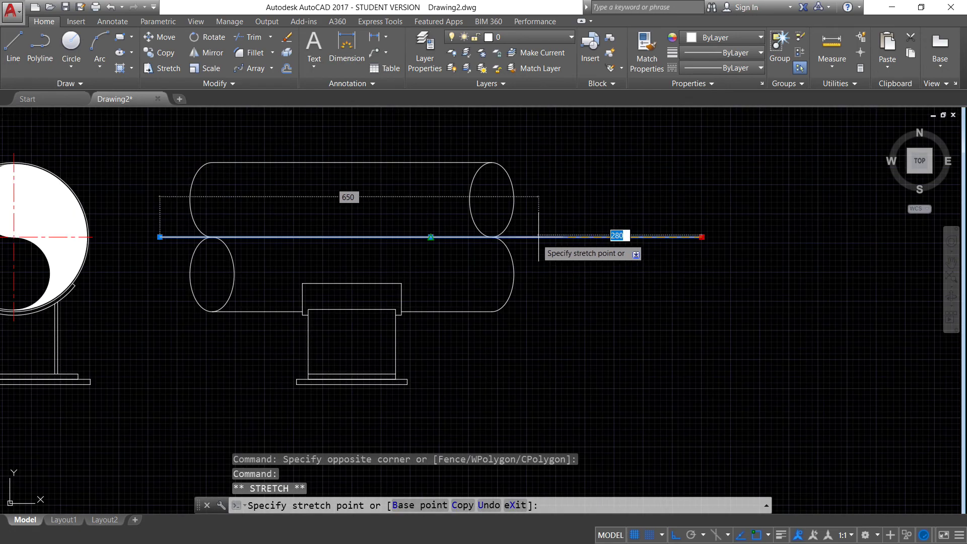
{"action": "key", "text": "Escape"}
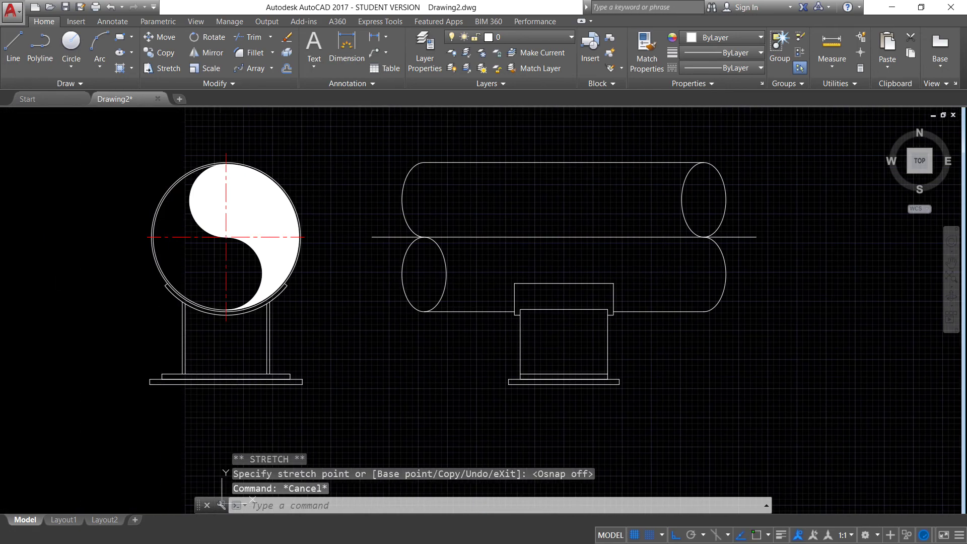
{"action": "scroll", "coordinate": [629, 278], "scroll_direction": "down", "scroll_amount": 2}
{"action": "type", "text": "m"}
{"action": "key", "text": "Return"}
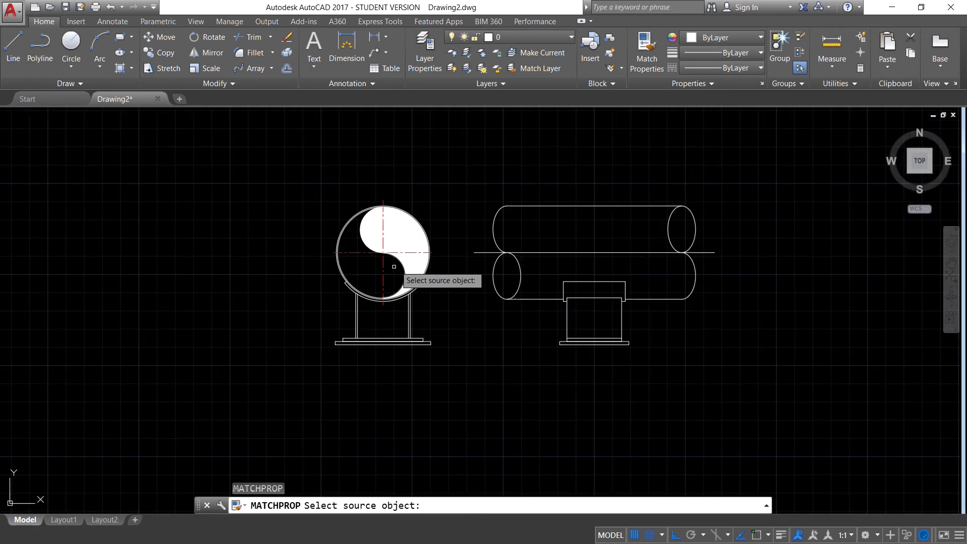
Copy the disc's red dash-dot centre-line properties onto the cylinder's horizontal line
{"action": "left_click", "coordinate": [386, 267]}
{"action": "left_click", "coordinate": [600, 274]}
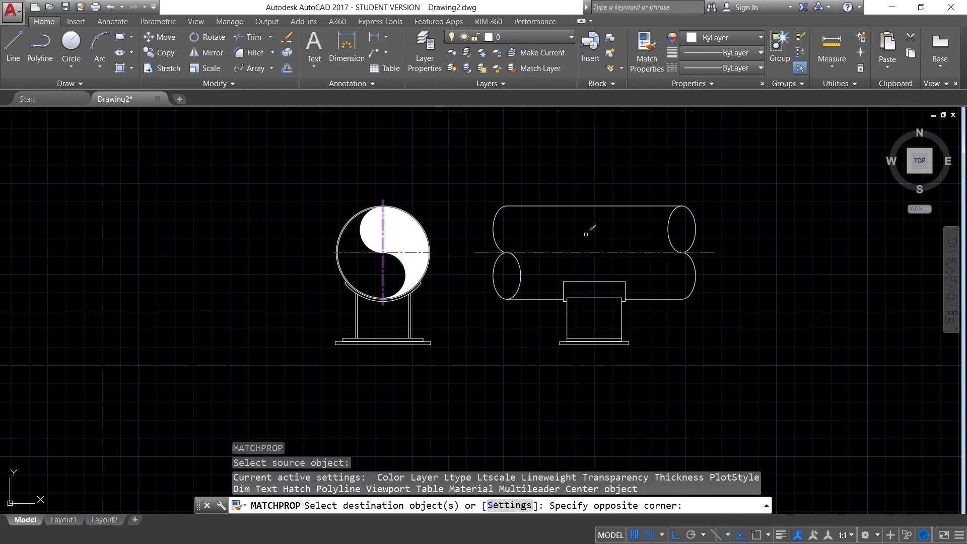
{"action": "key", "text": "Escape"}
{"action": "scroll", "coordinate": [747, 253], "scroll_direction": "down", "scroll_amount": 4}
{"action": "scroll", "coordinate": [733, 273], "scroll_direction": "up", "scroll_amount": 5}
{"action": "middle_click_drag", "start_coordinate": [686, 231], "coordinate": [626, 214]}
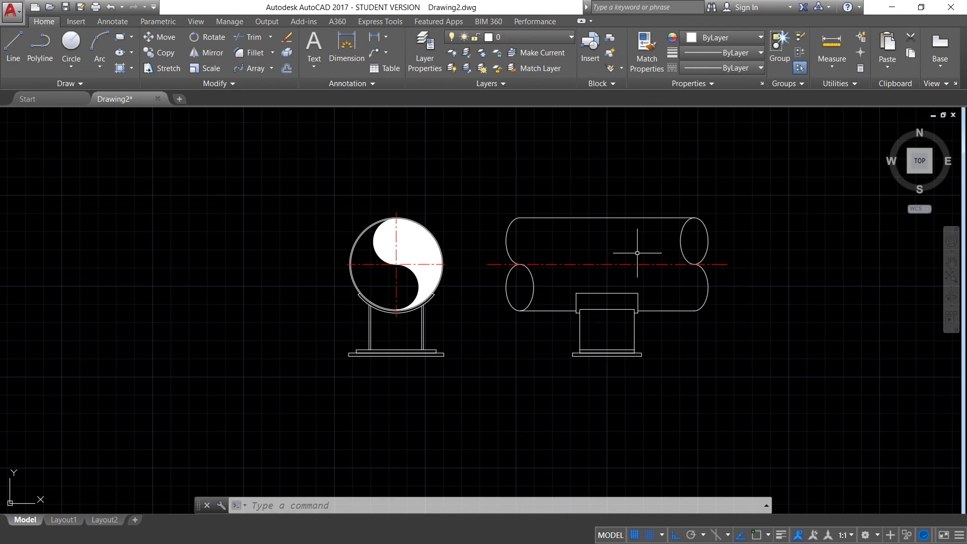
{"action": "scroll", "coordinate": [594, 291], "scroll_direction": "up", "scroll_amount": 5}
Offset the saddle block's top edge 3 units inward
{"action": "type", "text": "o"}
{"action": "key", "text": "Return"}
{"action": "type", "text": "3"}
{"action": "key", "text": "Return"}
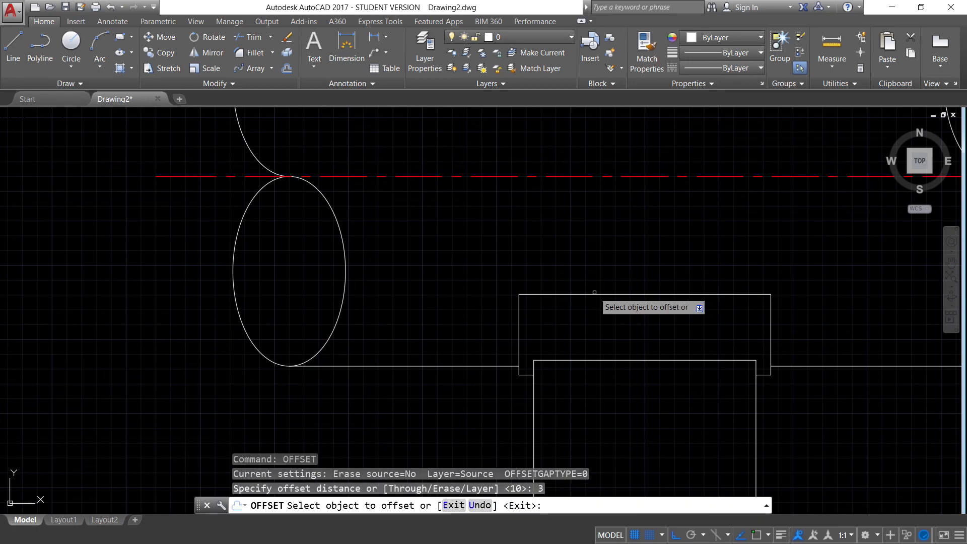
{"action": "left_click", "coordinate": [593, 294]}
{"action": "scroll", "coordinate": [593, 309], "scroll_direction": "down", "scroll_amount": 4}
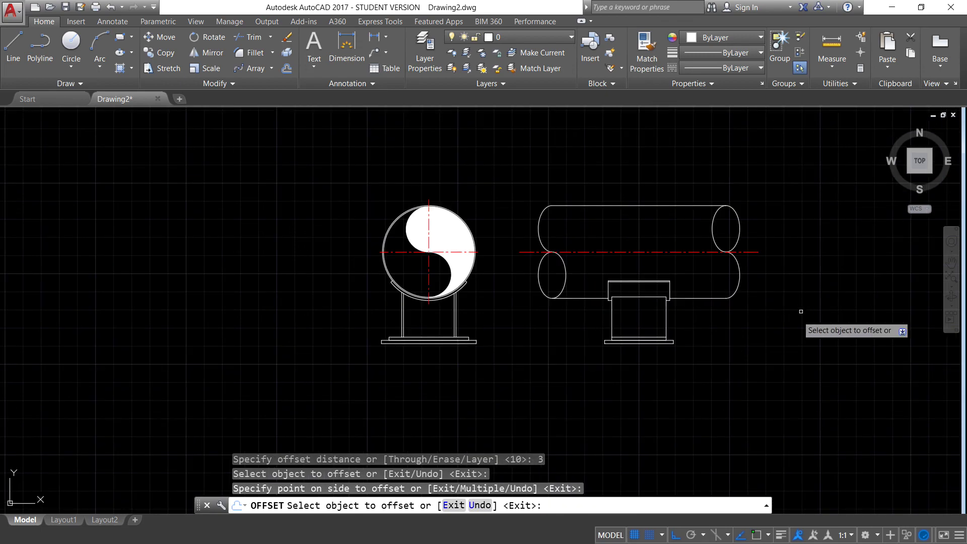
{"action": "scroll", "coordinate": [627, 307], "scroll_direction": "up", "scroll_amount": 1}
{"action": "key", "text": "Escape"}
{"action": "middle_click_drag", "start_coordinate": [662, 315], "coordinate": [682, 306]}
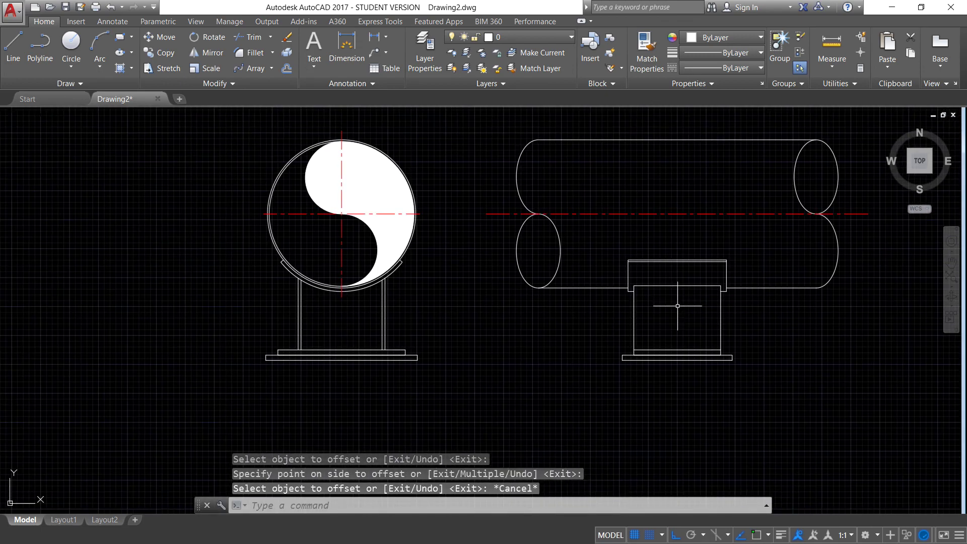